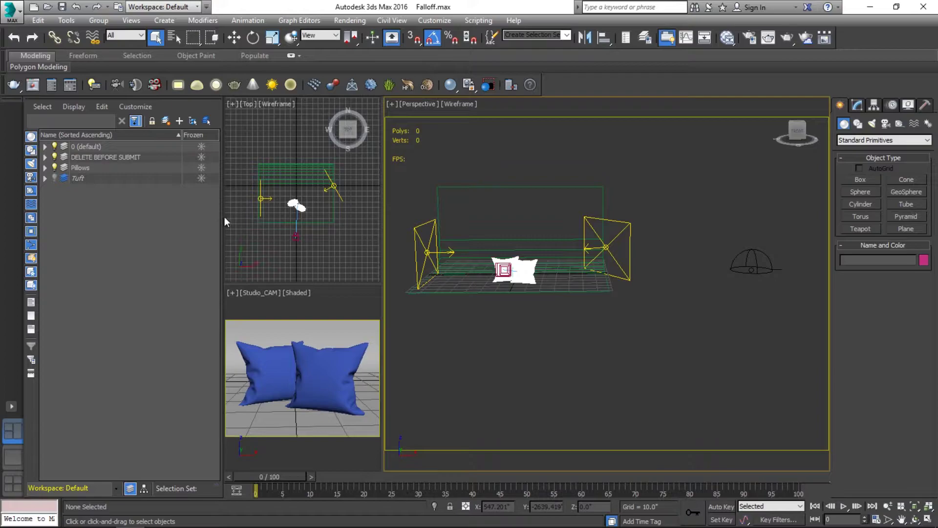
# Narrow the scene explorer to enlarge the viewports, and make the Studio_CAM view active.
pyautogui.moveTo(223, 217); pyautogui.dragTo(134, 215)
pyautogui.rightClick(858, 40)
pyautogui.click(860, 37)
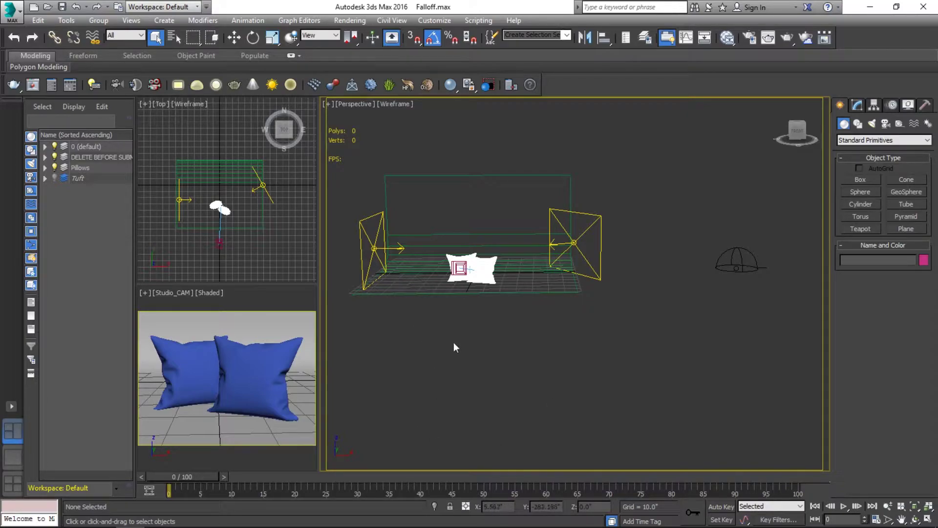
pyautogui.click(286, 304)
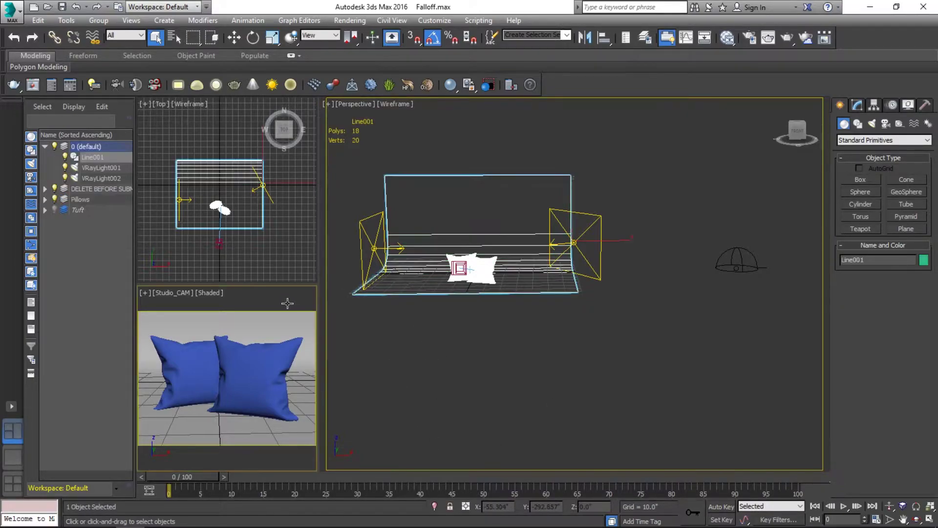
# Set the render output width to 800 in the render setup and close it.
pyautogui.click(750, 38)
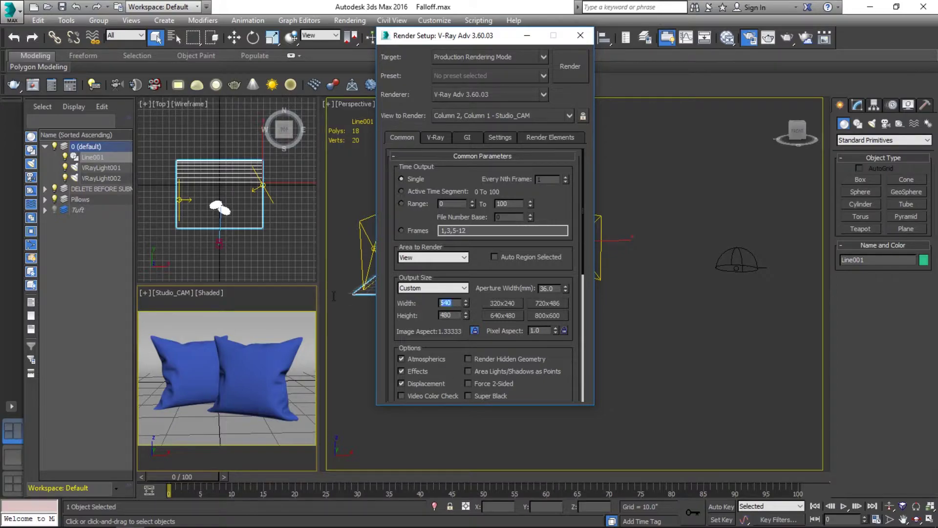
pyautogui.write('800')
pyautogui.press('Return')
pyautogui.click(436, 137)
pyautogui.click(402, 137)
pyautogui.click(581, 35)
# Open the V-Ray frame buffer, fit it to the right half of the screen, and deselect the backdrop.
pyautogui.click(32, 85)
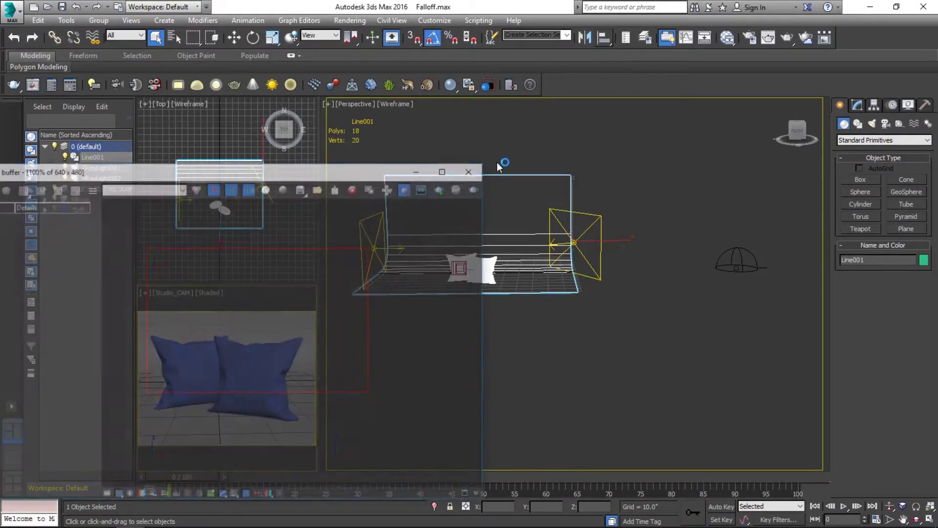
pyautogui.press('super+Right')
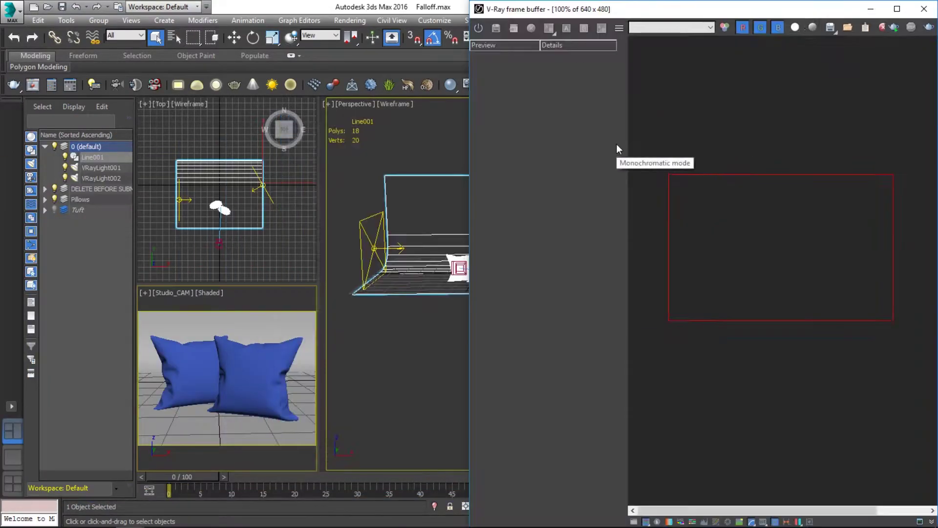
pyautogui.click(172, 49)
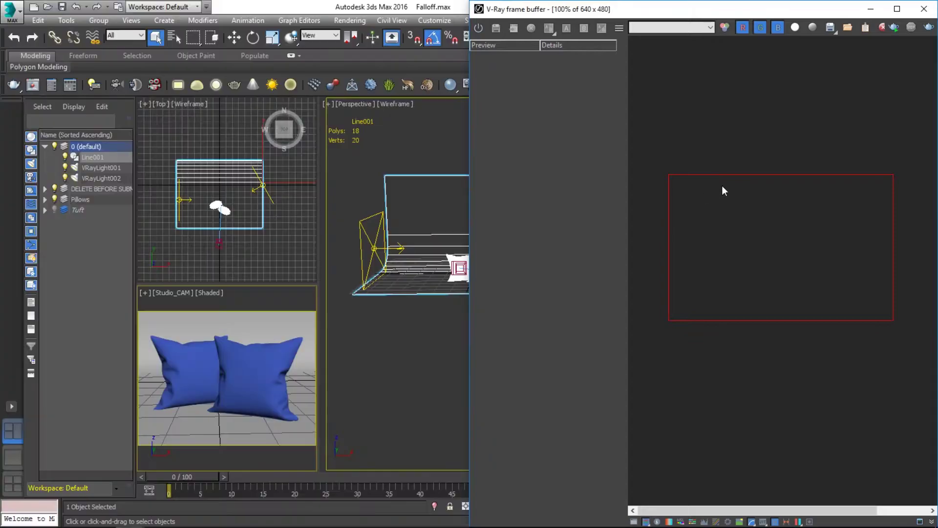
pyautogui.click(383, 139)
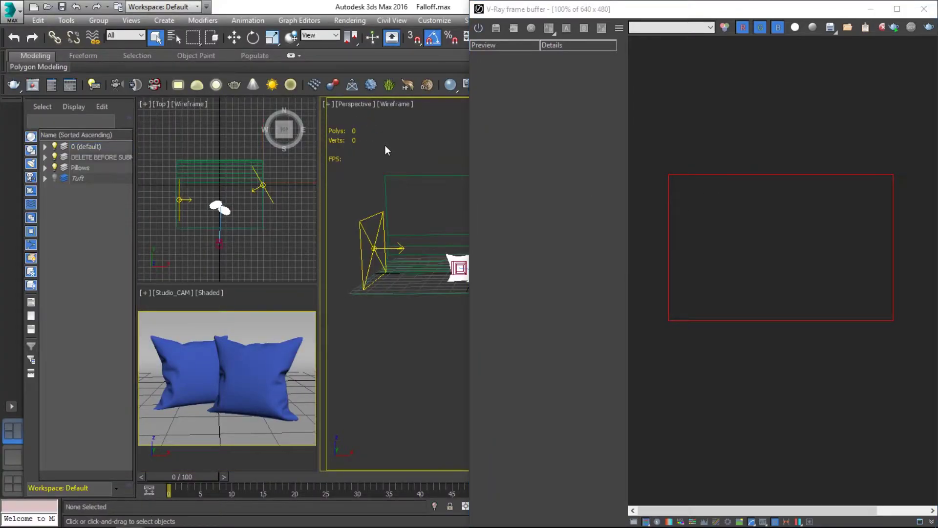
# Open the Slate Material Editor and arrange it beside the V-Ray frame buffer.
pyautogui.press('m')
pyautogui.scroll(-6, 205, 192)
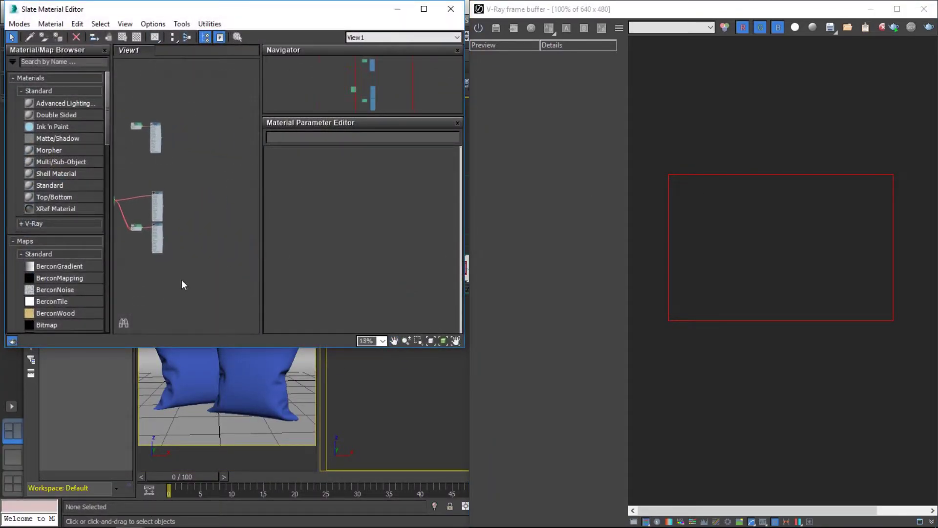
pyautogui.moveTo(224, 12); pyautogui.dragTo(217, 109)
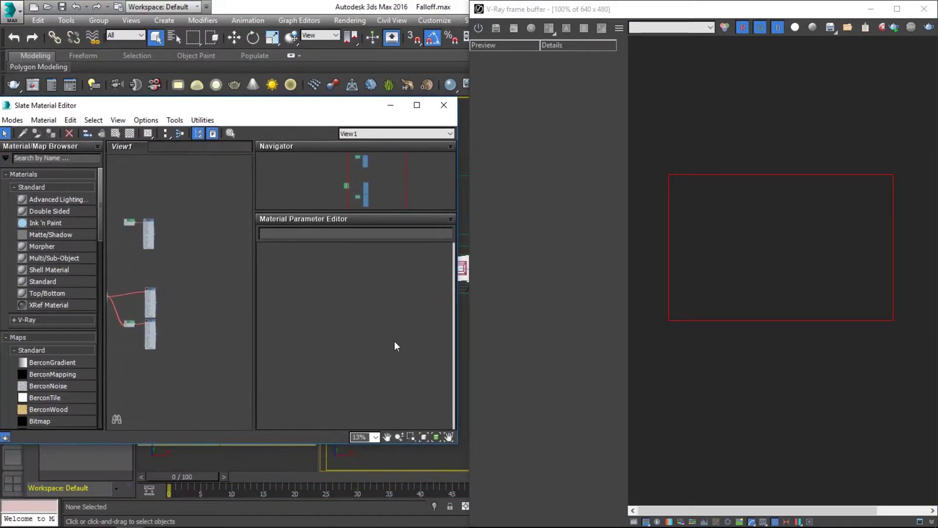
pyautogui.moveTo(806, 10); pyautogui.dragTo(775, 11)
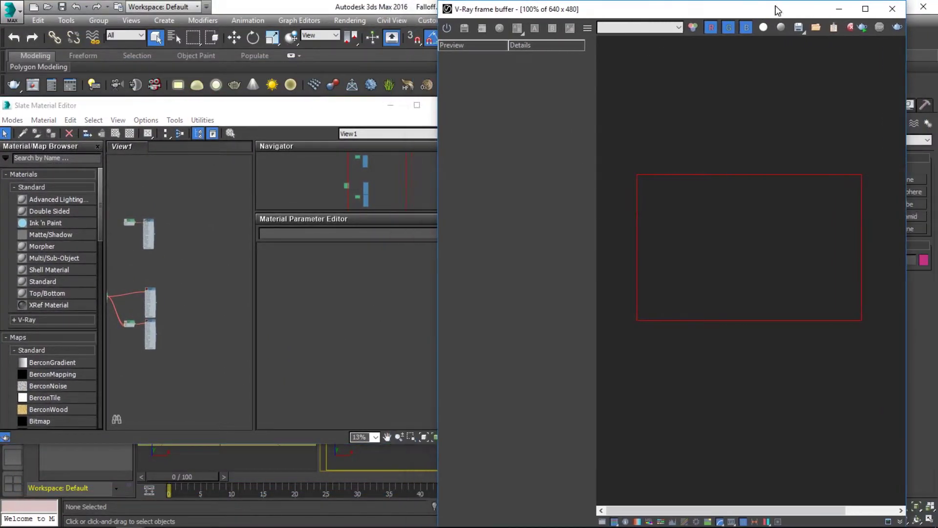
# Start an interactive render of the full camera frame, with the frame buffer's history hidden and region rendering off.
pyautogui.click(863, 32)
pyautogui.moveTo(438, 67); pyautogui.dragTo(307, 69)
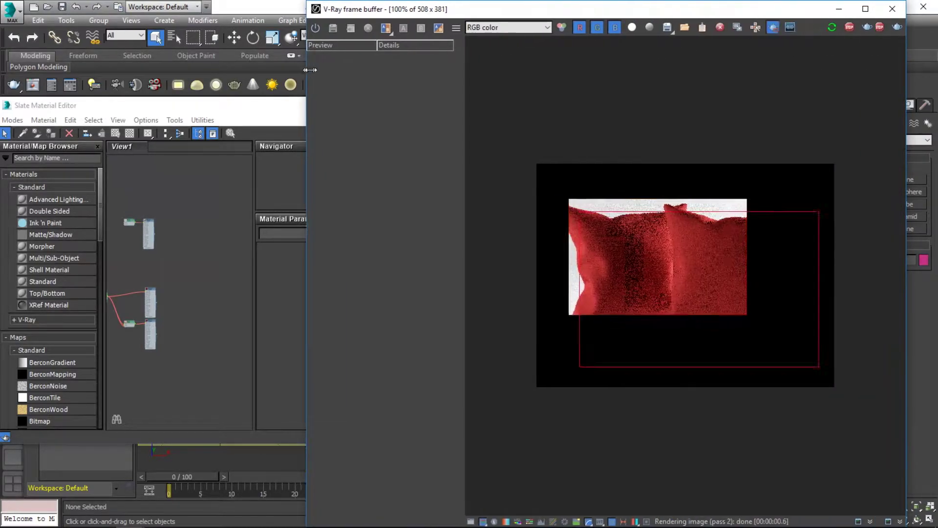
pyautogui.click(613, 522)
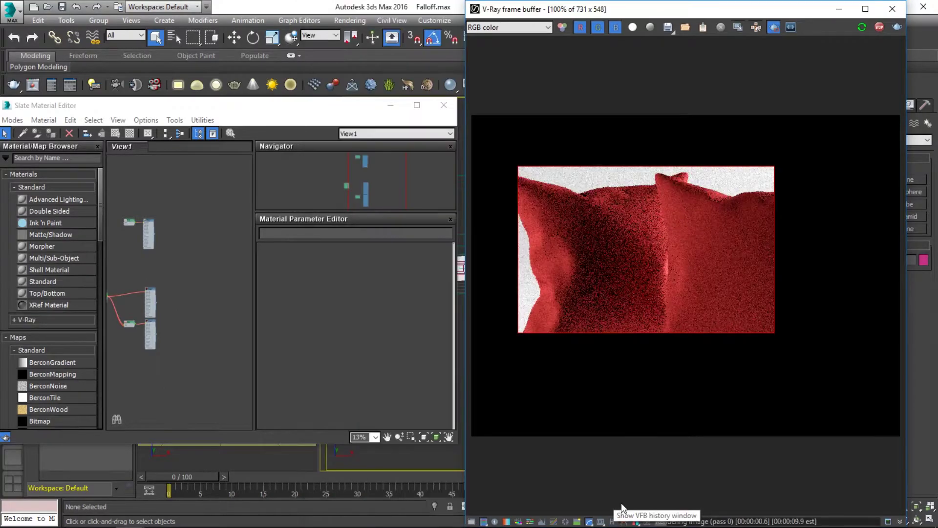
pyautogui.click(774, 27)
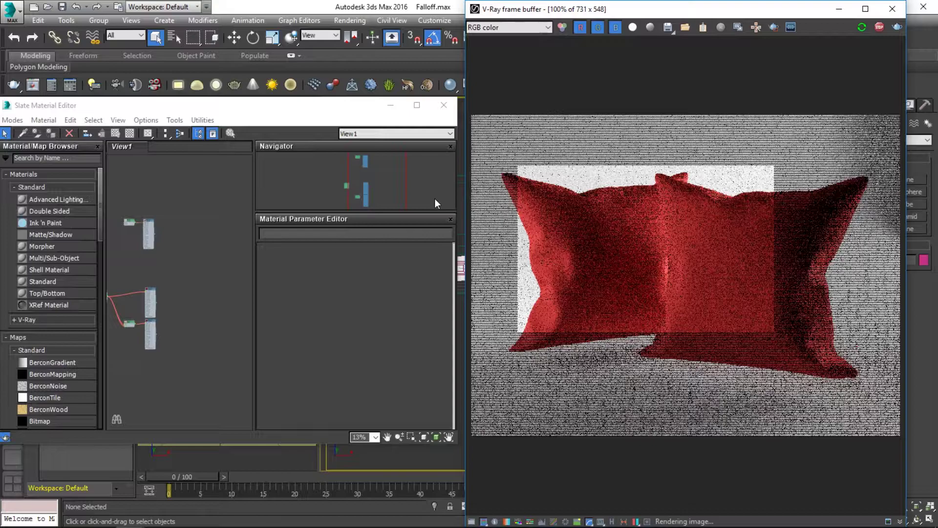
# Inspect the red pillow VRayMtl's basic parameters in an undocked parameter editor, and minimize the material editor.
pyautogui.moveTo(435, 198); pyautogui.dragTo(264, 196)
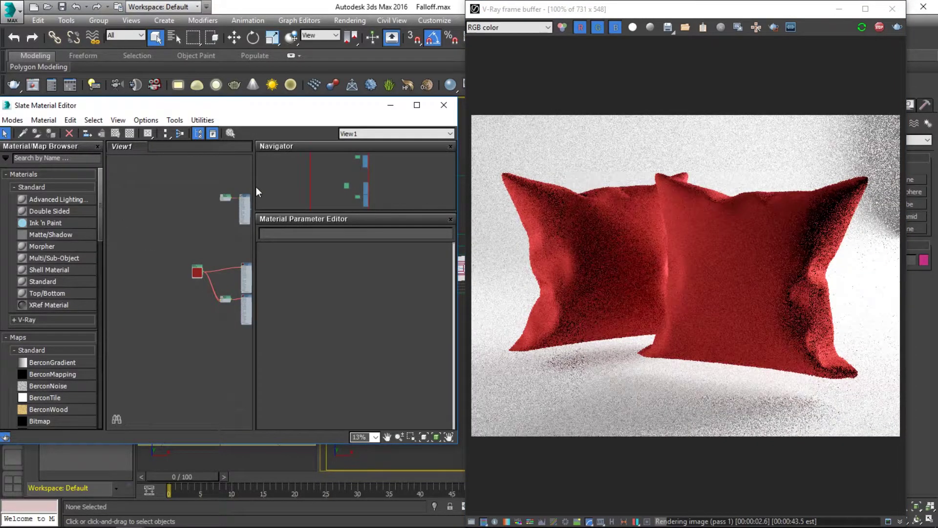
pyautogui.moveTo(292, 219); pyautogui.dragTo(513, 205)
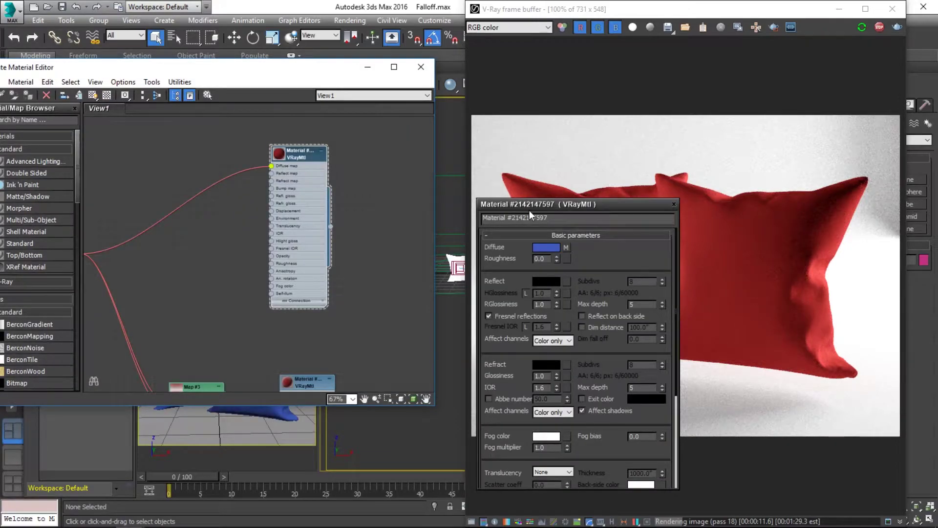
pyautogui.moveTo(529, 210); pyautogui.dragTo(332, 212)
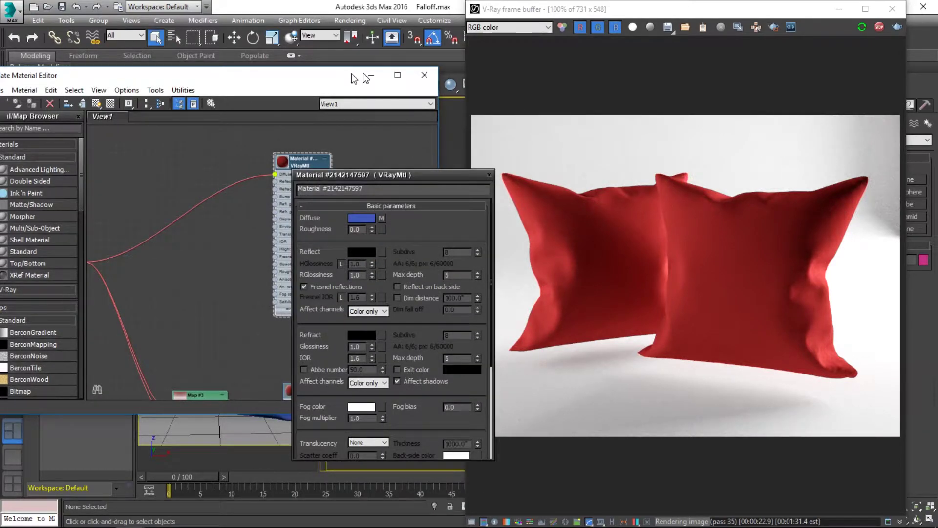
pyautogui.click(368, 77)
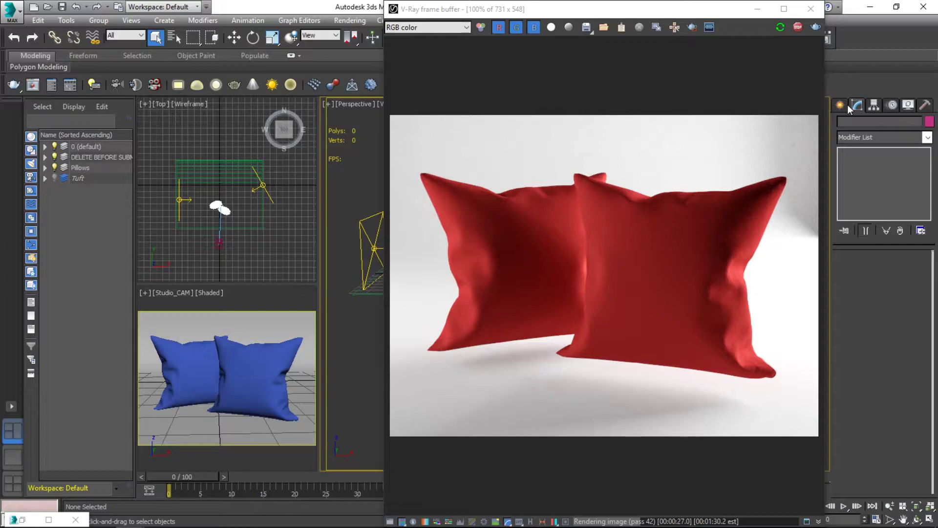
# Stop the render and create a sphere with a radius of about 4", raised and positioned in front of the front pillow.
pyautogui.click(847, 104)
pyautogui.click(797, 27)
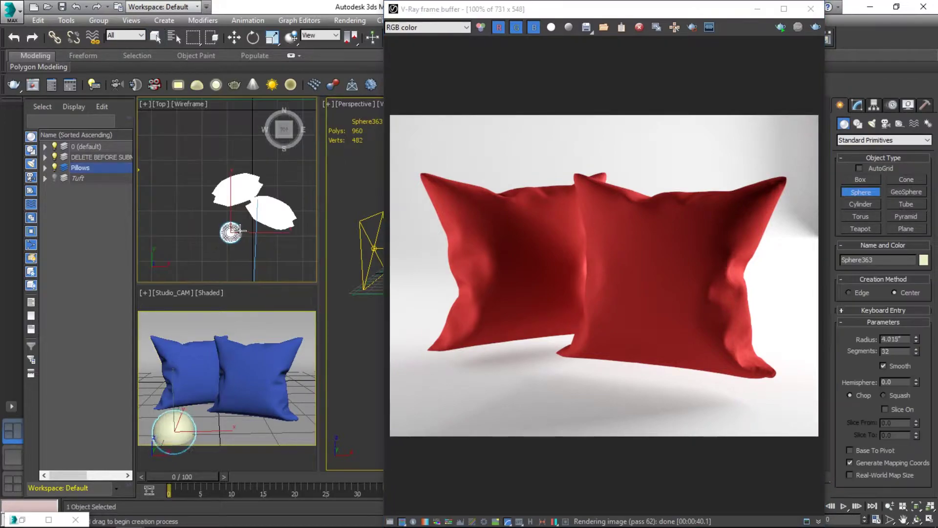
pyautogui.press('f')
pyautogui.scroll(5, 254, 238)
pyautogui.press('w')
pyautogui.moveTo(230, 157)
pyautogui.mouseDown()
pyautogui.moveTo(230, 130)
pyautogui.moveTo(233, 157)
pyautogui.moveTo(232, 144)
pyautogui.mouseUp()
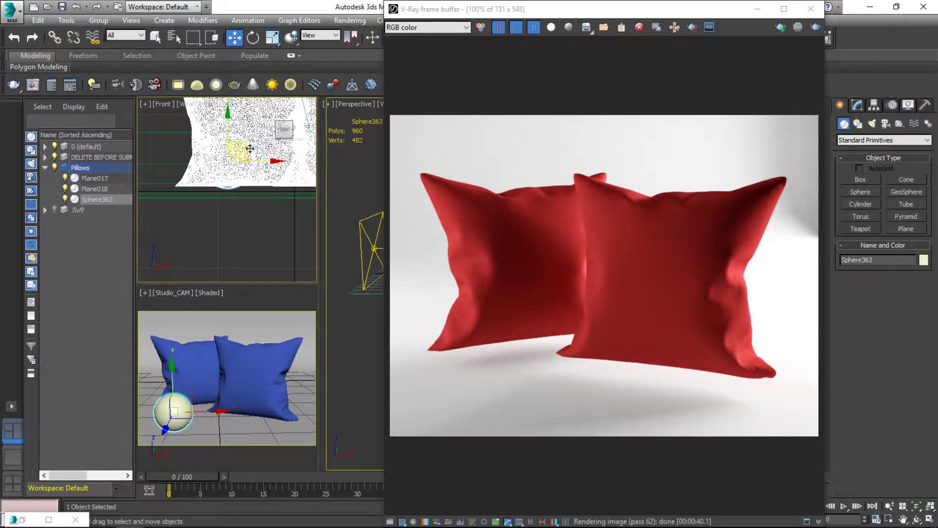
pyautogui.press('t')
pyautogui.moveTo(244, 217); pyautogui.dragTo(286, 226)
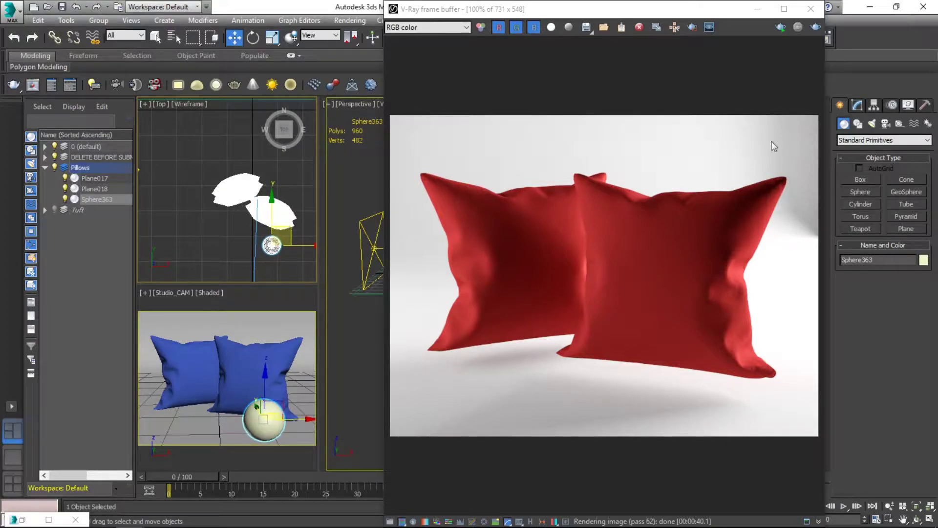
# Create a small box on the floor in front of the rear pillow.
pyautogui.click(863, 180)
pyautogui.moveTo(227, 239); pyautogui.dragTo(235, 228)
pyautogui.press('w')
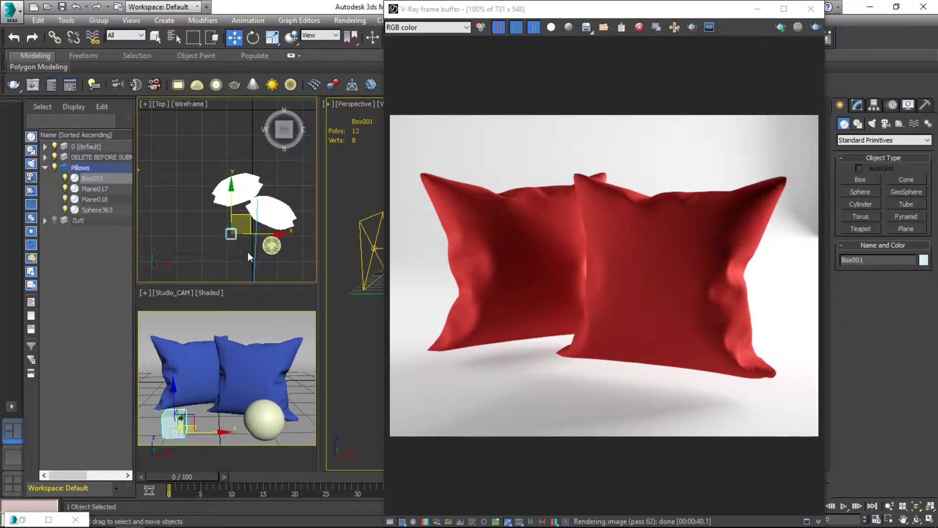
# Scale the sphere down and move it close beside the box.
pyautogui.click(263, 416)
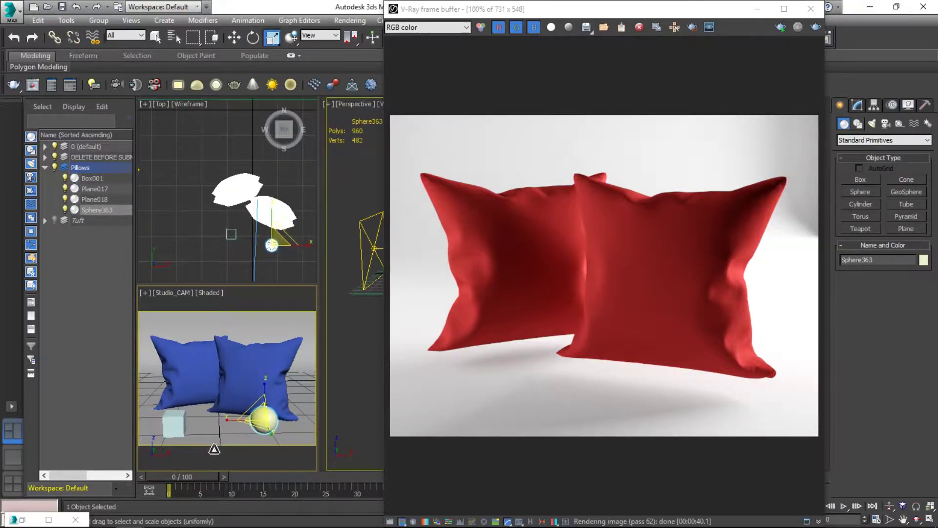
pyautogui.moveTo(267, 415); pyautogui.dragTo(207, 417)
pyautogui.click(214, 235)
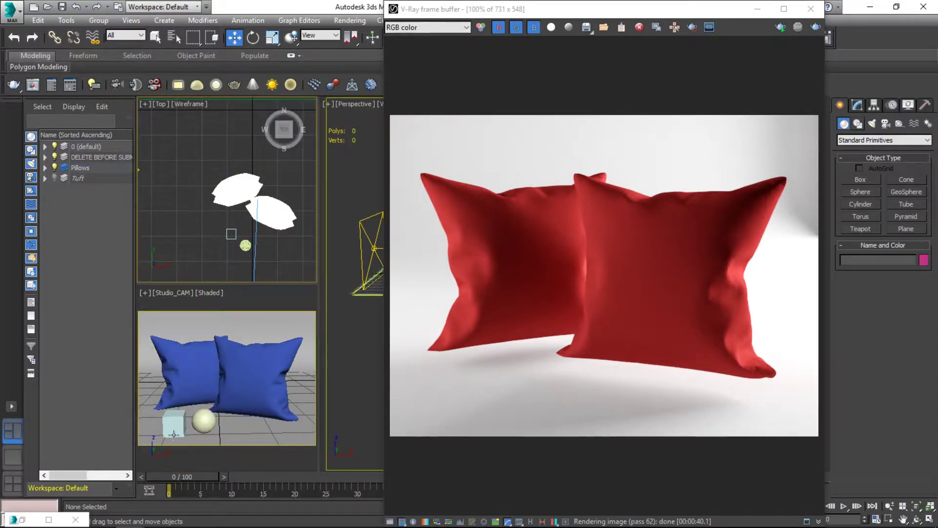
# Rotate the box so that it stands slightly angled toward the camera.
pyautogui.click(185, 420)
pyautogui.press('e')
pyautogui.moveTo(183, 406); pyautogui.dragTo(177, 438)
pyautogui.press('w')
# Redock the material parameter editor and assign the VRayMtl with the Falloff diffuse map to the box and the sphere.
pyautogui.press('m')
pyautogui.scroll(-3, 227, 203)
pyautogui.moveTo(228, 204); pyautogui.dragTo(198, 143, button='middle')
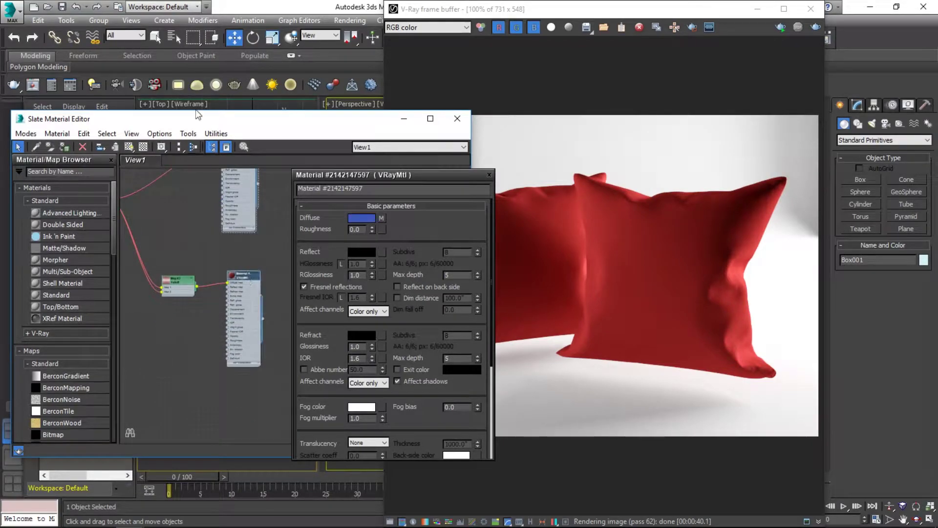
pyautogui.moveTo(218, 127); pyautogui.dragTo(495, 127)
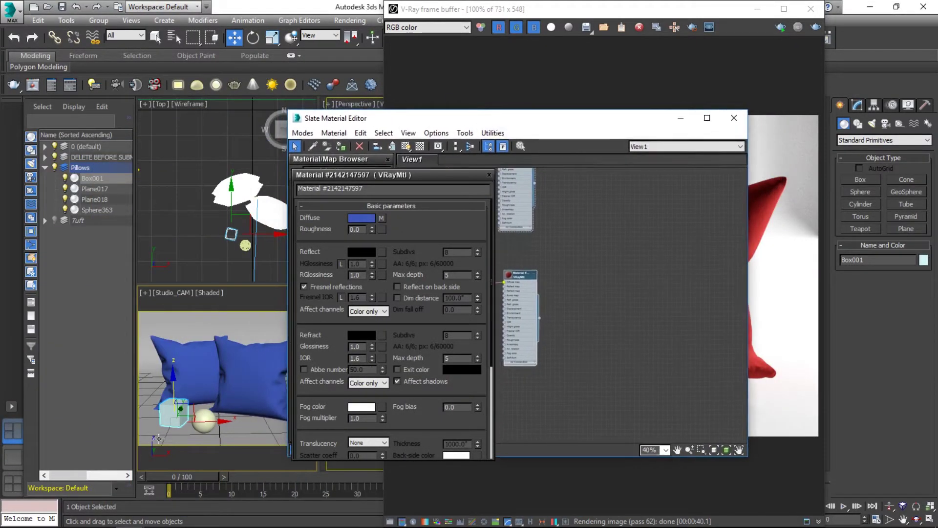
pyautogui.keyDown('ctrl'); pyautogui.click(202, 419); pyautogui.keyUp('ctrl')
pyautogui.moveTo(418, 176); pyautogui.dragTo(697, 300)
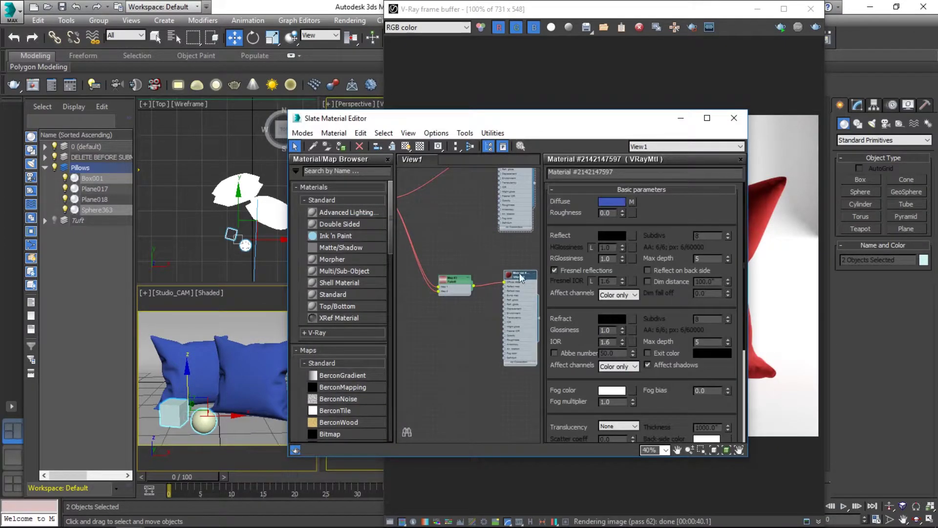
pyautogui.click(342, 146)
pyautogui.moveTo(467, 123); pyautogui.dragTo(370, 123)
# Set the diffuse color of the assigned Falloff VRayMtl to black.
pyautogui.click(511, 202)
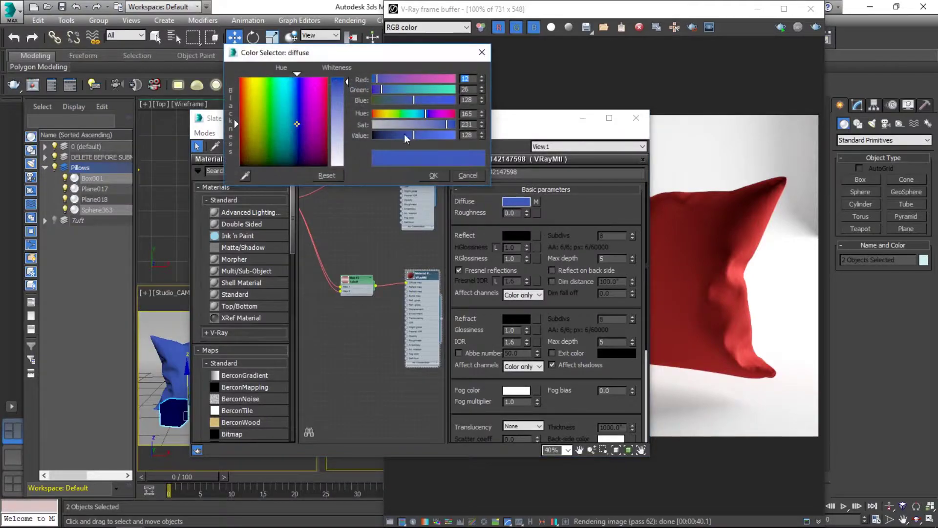
pyautogui.moveTo(437, 135); pyautogui.dragTo(365, 139)
pyautogui.click(435, 175)
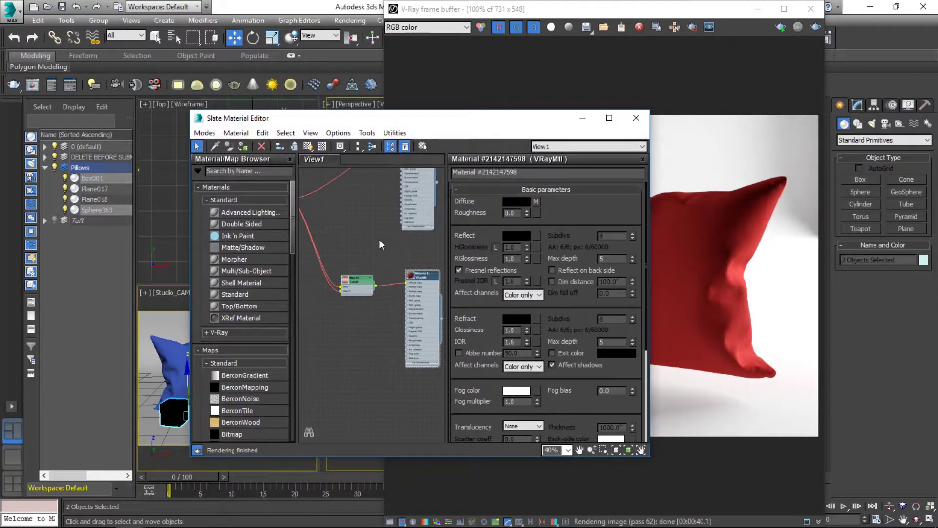
pyautogui.moveTo(385, 247); pyautogui.dragTo(356, 327, button='middle')
pyautogui.click(357, 328)
pyautogui.rightClick(374, 220)
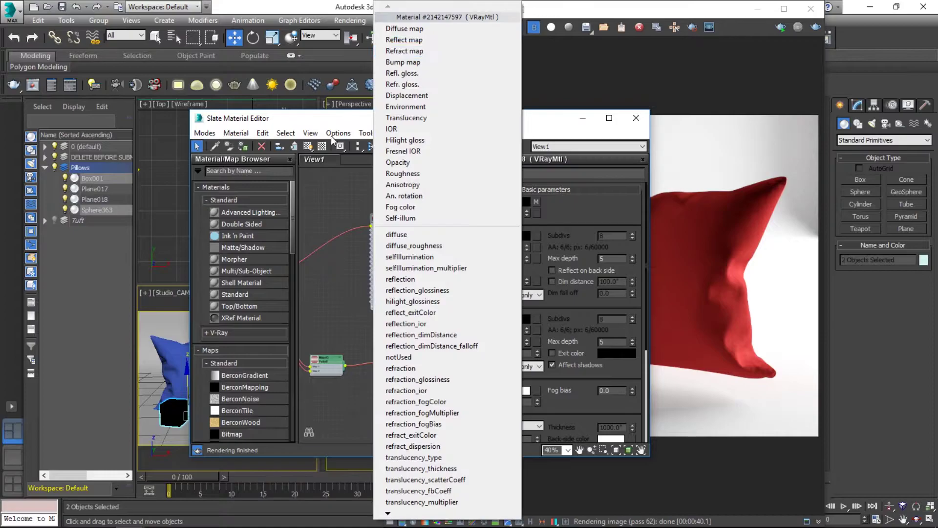
pyautogui.click(348, 178)
pyautogui.moveTo(489, 112)
pyautogui.mouseDown()
pyautogui.moveTo(489, 120)
pyautogui.moveTo(255, 101)
pyautogui.moveTo(481, 100)
pyautogui.mouseUp()
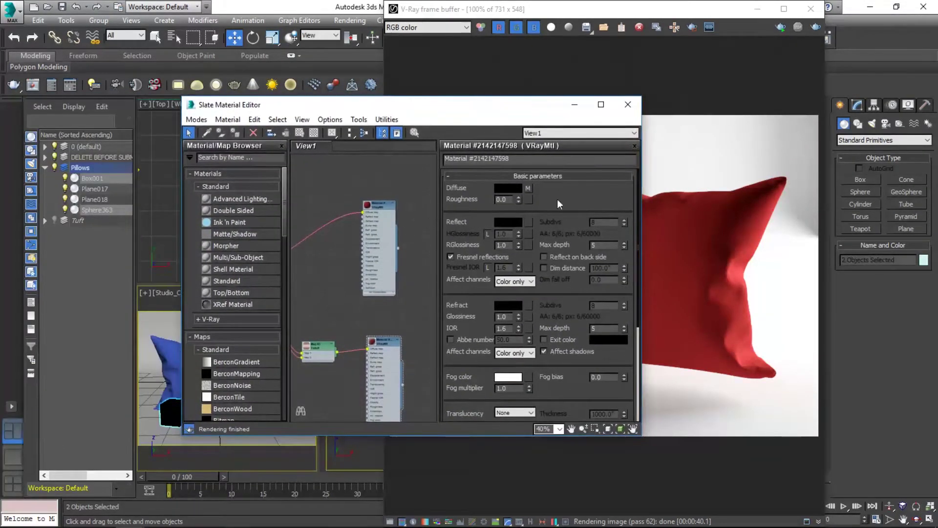
# Start a test render of the camera view with the box and sphere, and cancel it.
pyautogui.click(815, 28)
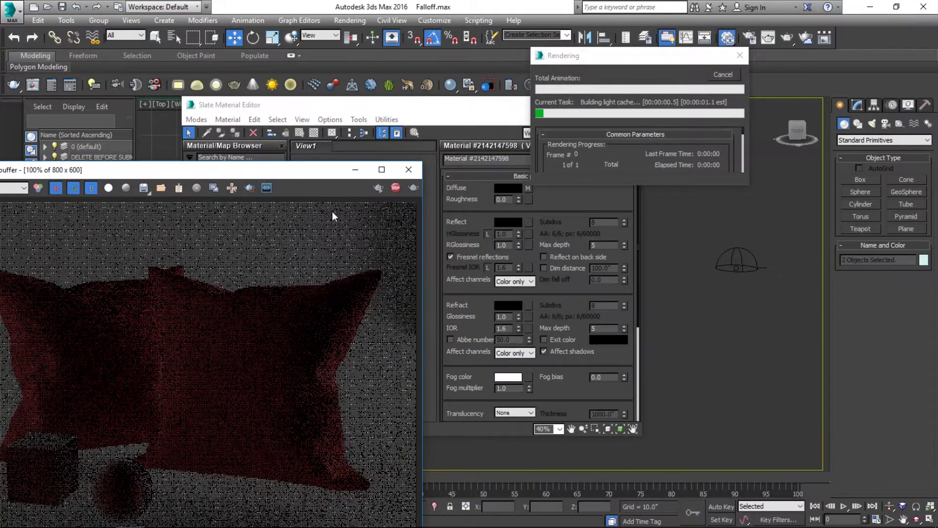
pyautogui.moveTo(330, 167); pyautogui.dragTo(653, 92)
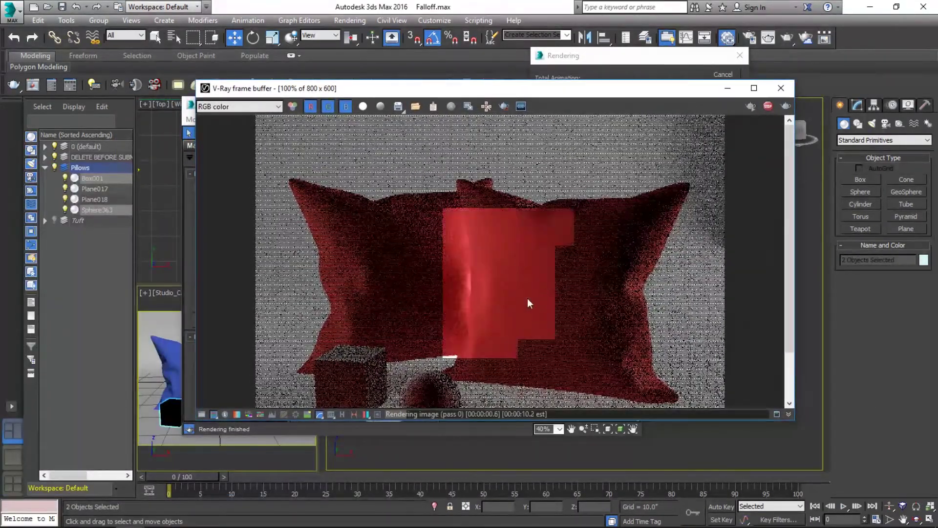
pyautogui.press('Escape')
pyautogui.moveTo(376, 91); pyautogui.dragTo(534, 110)
# Apply the VRayMtl to the selected box and sphere, and render the Studio_CAM view at 800 x 600.
pyautogui.click(328, 271)
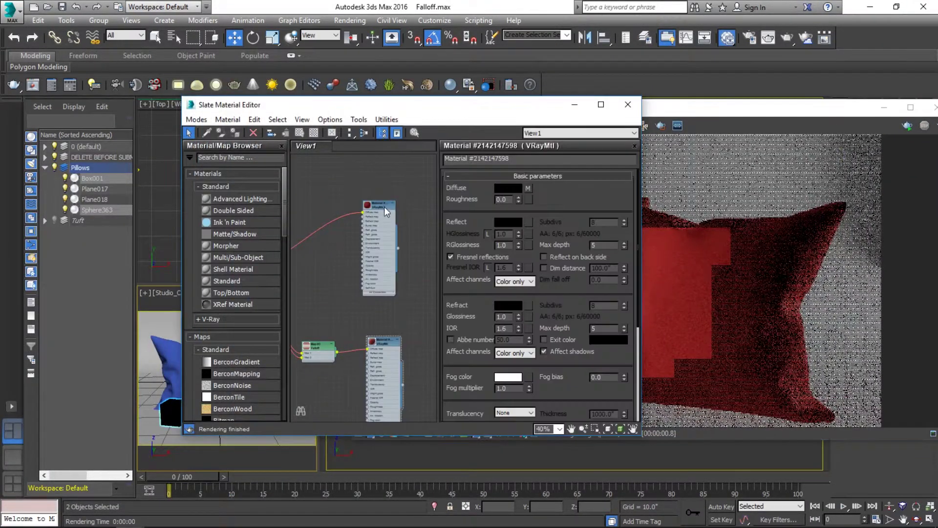
pyautogui.click(235, 134)
pyautogui.click(742, 118)
pyautogui.moveTo(864, 109); pyautogui.dragTo(672, 93)
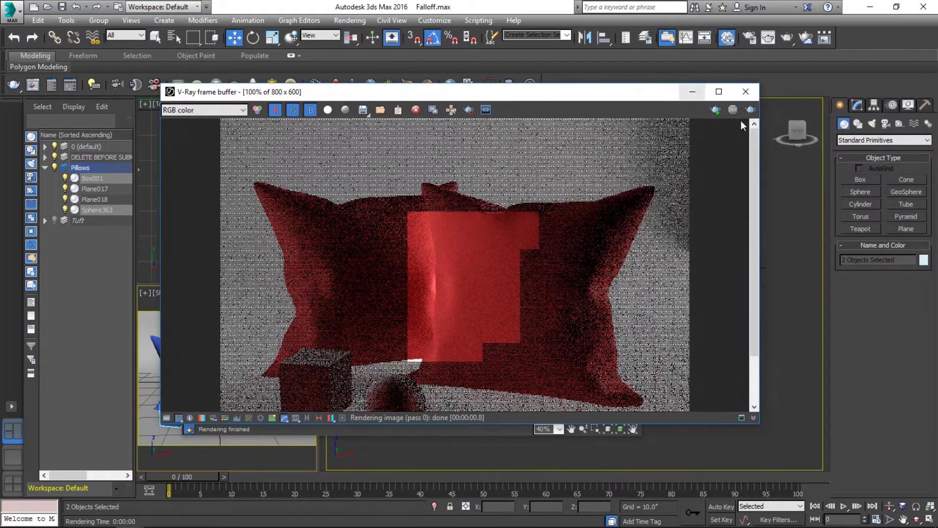
pyautogui.click(716, 110)
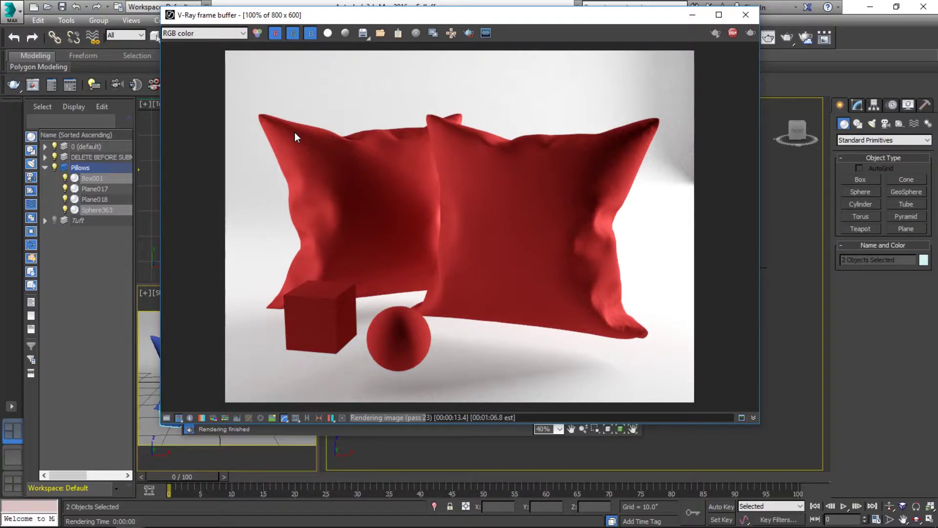
# Open the render history settings of the V-Ray frame buffer and choose the Misc_Junk folder on the Desktop as history directory.
pyautogui.click(307, 418)
pyautogui.click(92, 40)
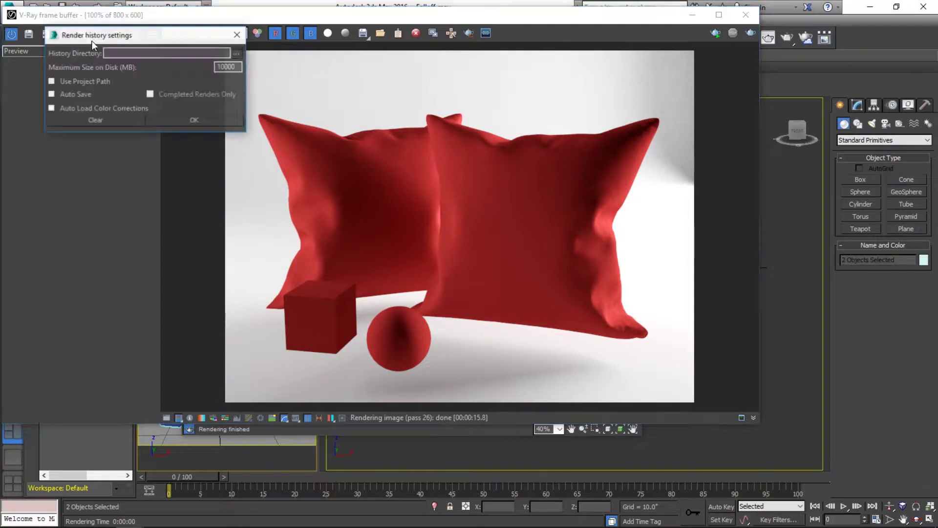
pyautogui.click(236, 52)
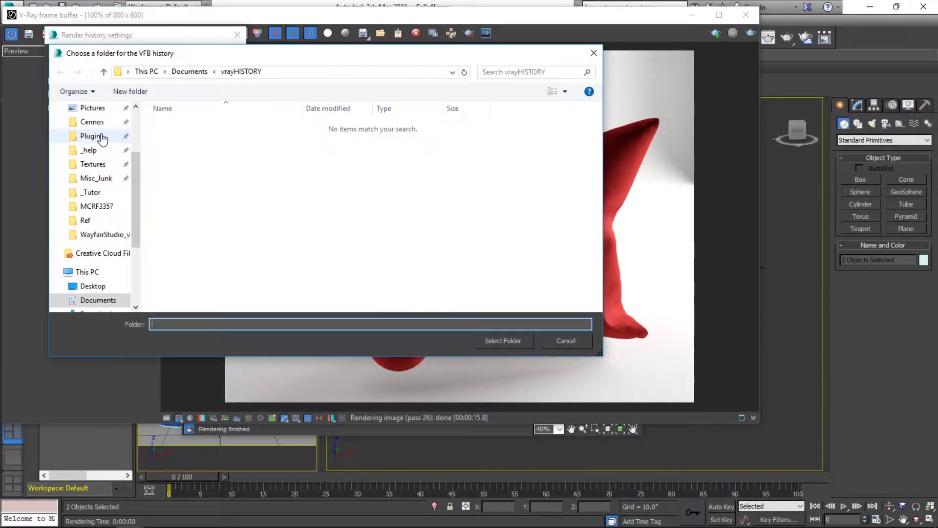
pyautogui.scroll(2, 103, 134)
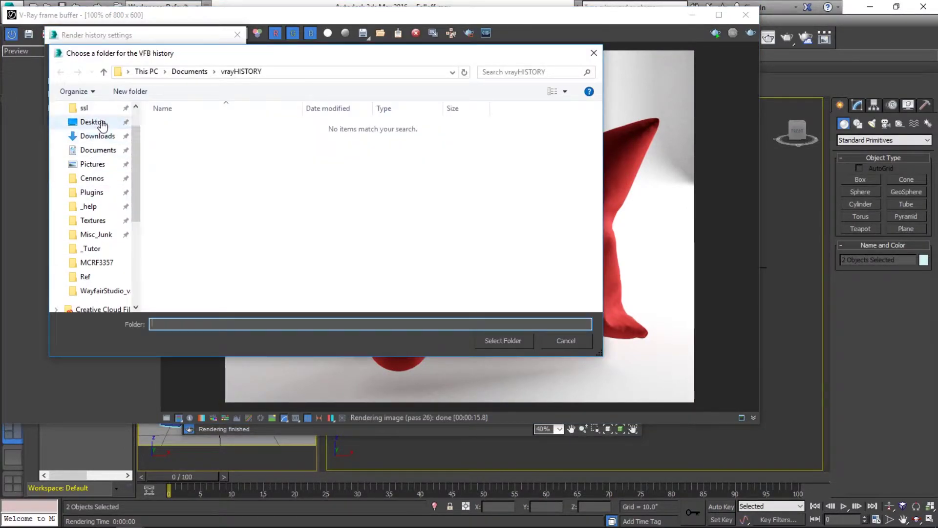
pyautogui.click(103, 124)
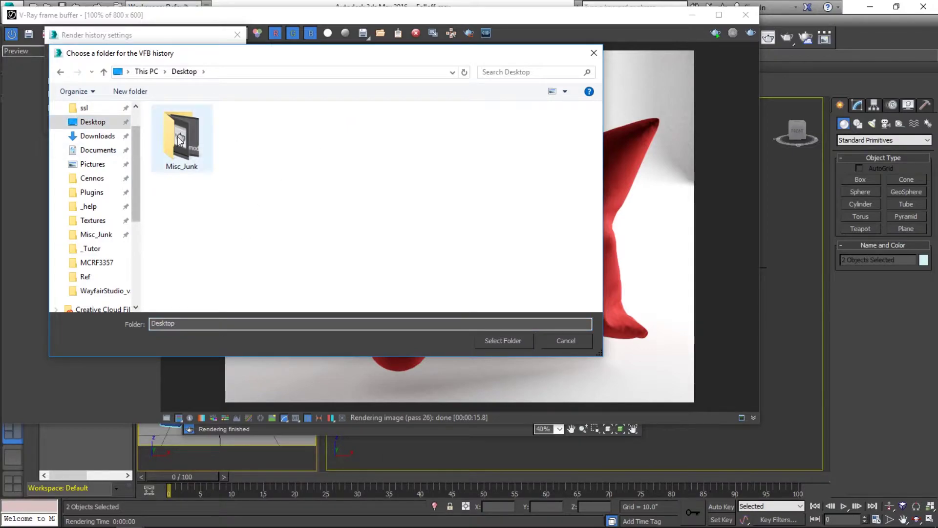
pyautogui.doubleClick(171, 142)
pyautogui.click(495, 342)
# Enable Auto Save for the render history, confirm the settings and save the current render to the history.
pyautogui.click(64, 94)
pyautogui.click(150, 94)
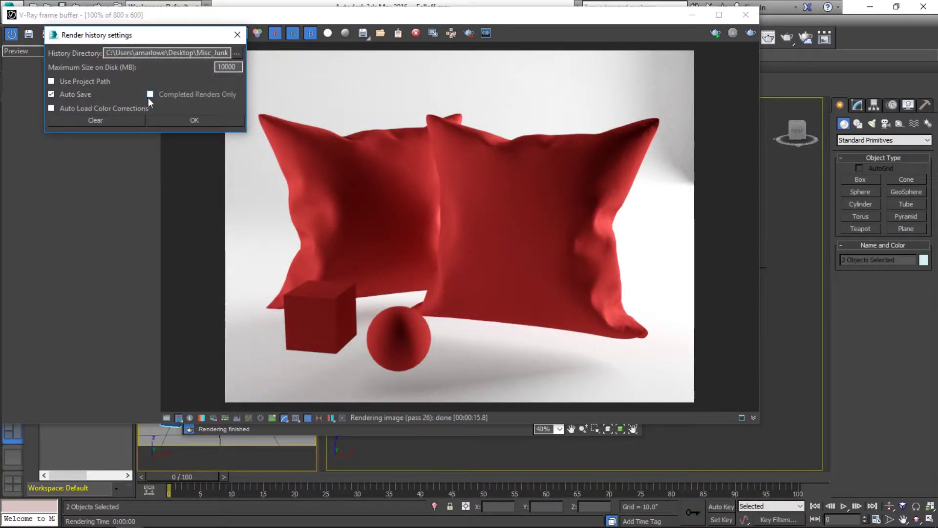
pyautogui.click(194, 125)
pyautogui.click(32, 34)
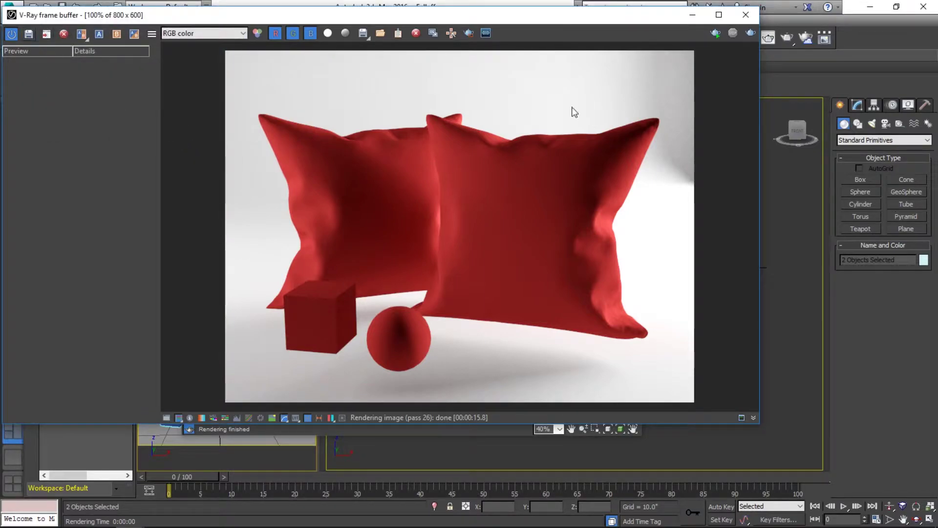
# Add the left pillow to the box and sphere selection and assign the Falloff VRayMtl to it.
pyautogui.click(692, 14)
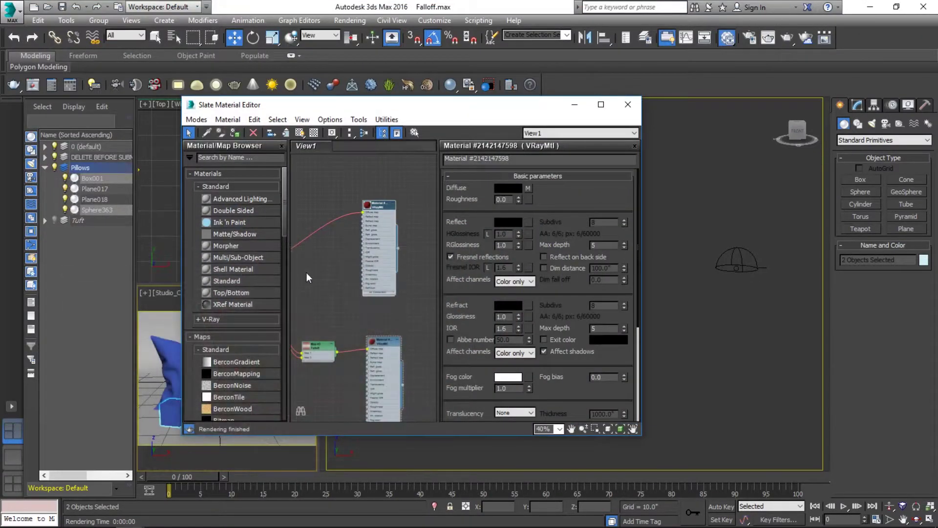
pyautogui.moveTo(394, 105); pyautogui.dragTo(571, 100)
pyautogui.click(567, 342)
pyautogui.click(414, 128)
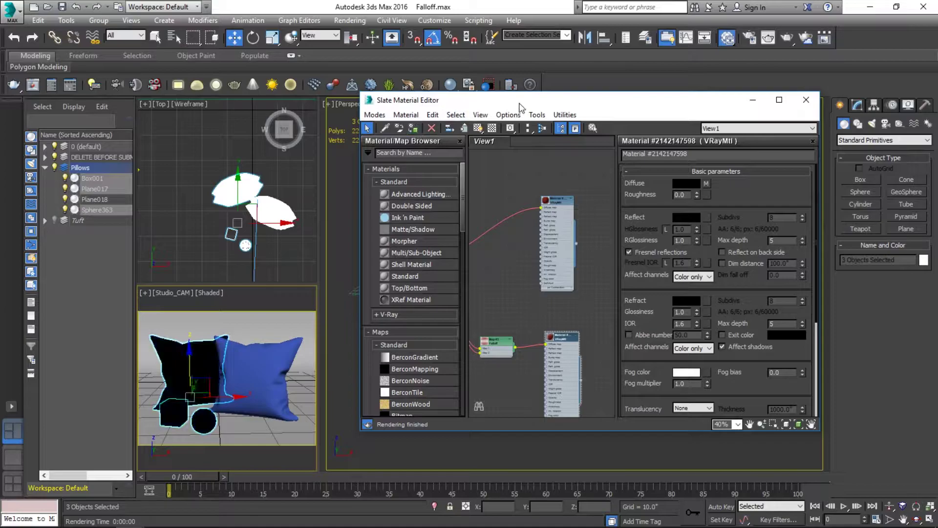
# Open the Falloff map's parameters and change the start point of its Mix Curve to Corner.
pyautogui.moveTo(520, 104); pyautogui.dragTo(1, 146)
pyautogui.moveTo(169, 218); pyautogui.dragTo(227, 196, button='middle')
pyautogui.scroll(3, 235, 242)
pyautogui.doubleClick(195, 247)
pyautogui.moveTo(327, 122); pyautogui.dragTo(325, 10)
pyautogui.click(299, 364)
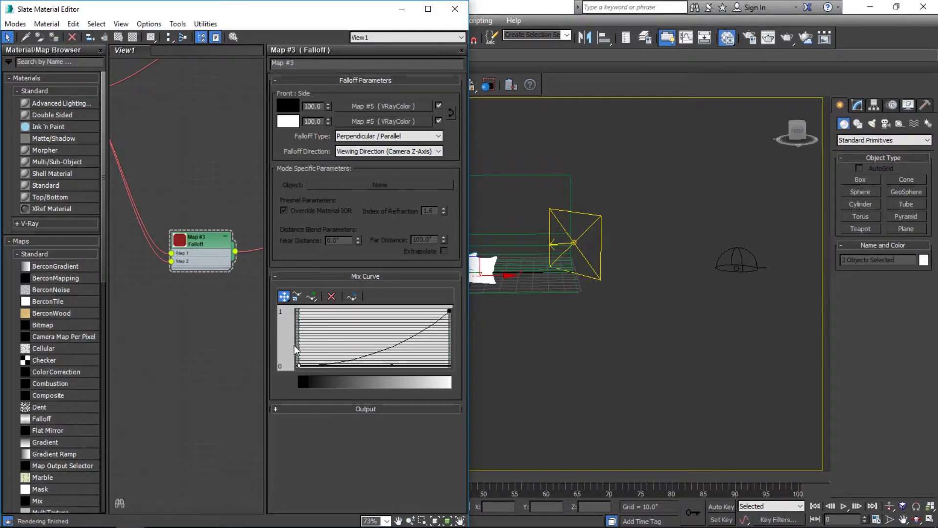
pyautogui.rightClick(299, 364)
pyautogui.click(333, 370)
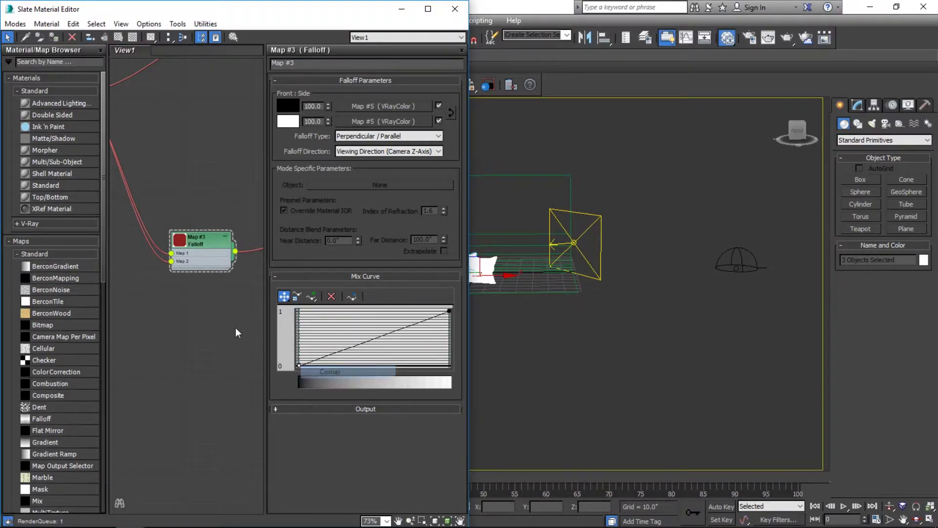
# Maximize the Slate Material Editor and rearrange the VRayColor and lower VRayMtl nodes around the Falloff map.
pyautogui.scroll(-3, 200, 244)
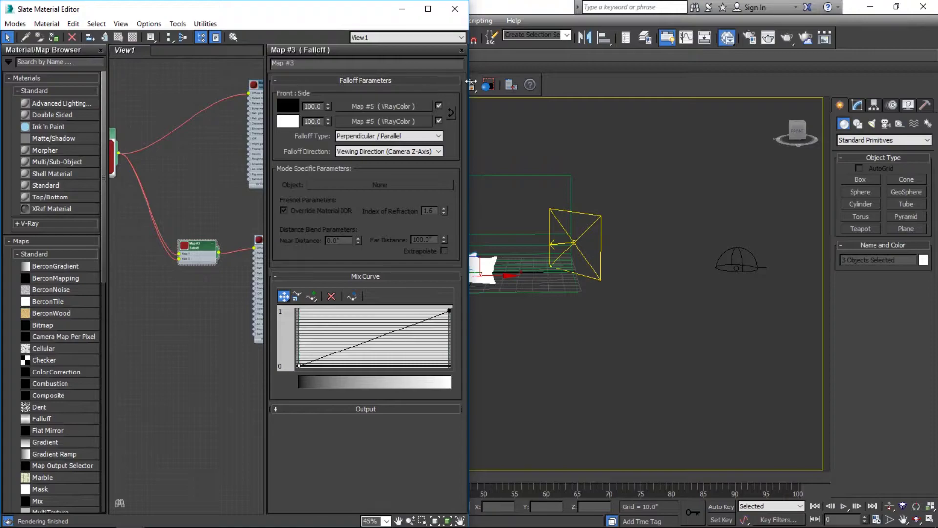
pyautogui.click(428, 9)
pyautogui.moveTo(203, 243); pyautogui.dragTo(383, 267, button='middle')
pyautogui.scroll(3, 392, 275)
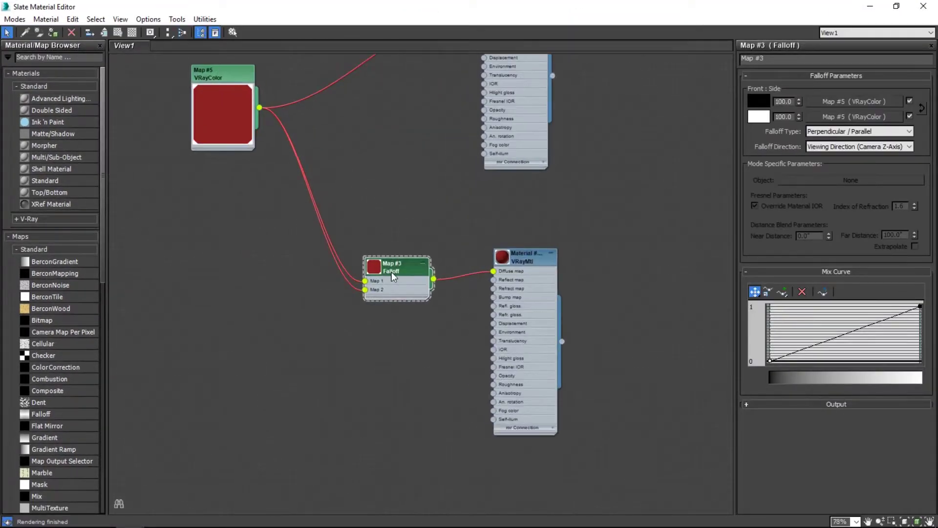
pyautogui.scroll(2, 392, 274)
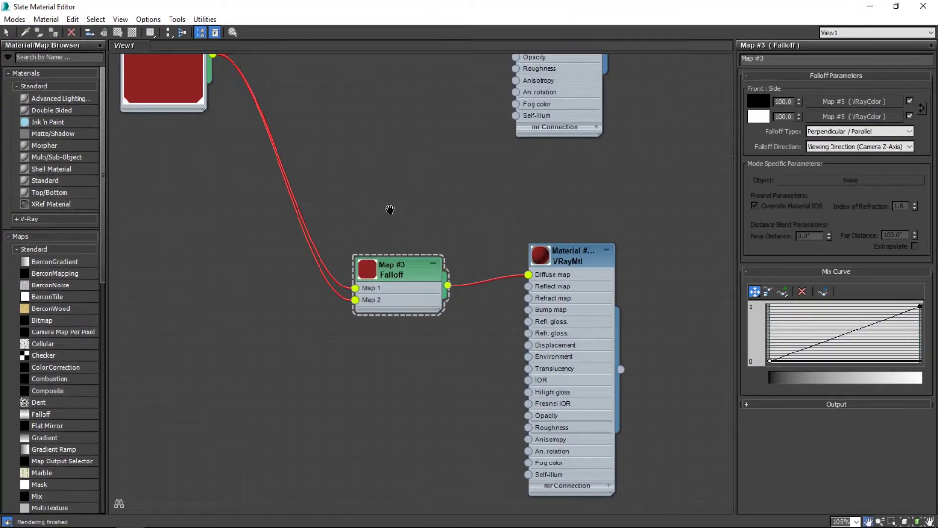
pyautogui.moveTo(388, 195); pyautogui.dragTo(402, 286, button='middle')
pyautogui.moveTo(159, 103); pyautogui.dragTo(180, 300)
pyautogui.moveTo(417, 322); pyautogui.dragTo(421, 248, button='middle')
pyautogui.moveTo(576, 303); pyautogui.dragTo(637, 316)
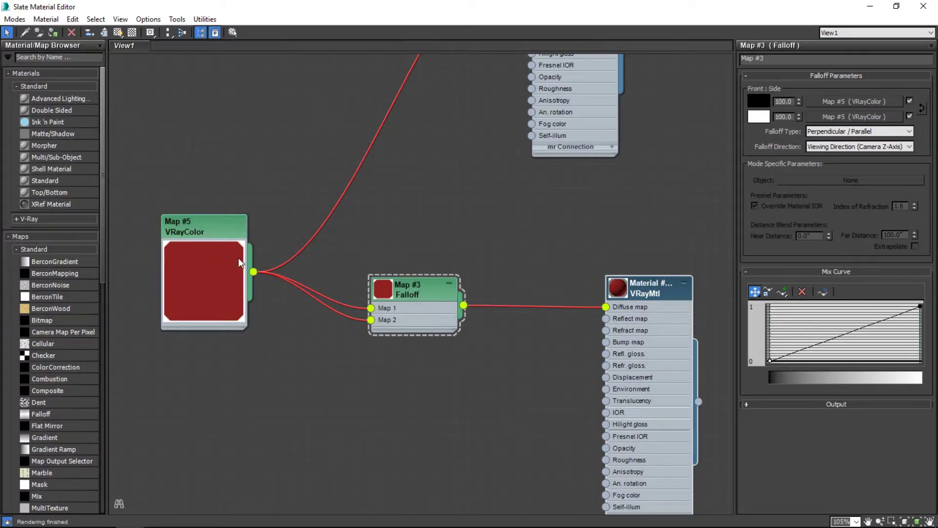
pyautogui.moveTo(208, 224)
pyautogui.mouseDown()
pyautogui.moveTo(192, 204)
pyautogui.moveTo(207, 216)
pyautogui.mouseUp()
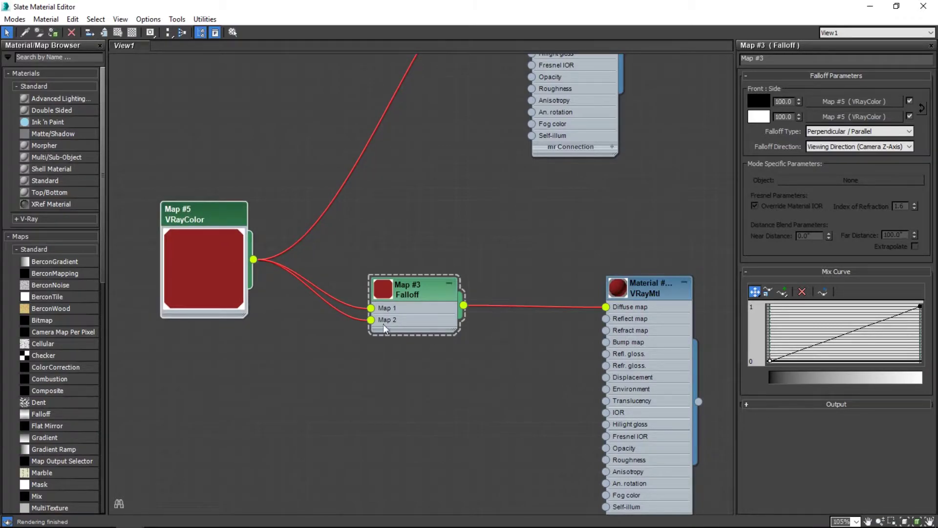
# Collapse the VRayColor node's preview and enlarge the preview of the Falloff node.
pyautogui.doubleClick(783, 116)
pyautogui.doubleClick(215, 261)
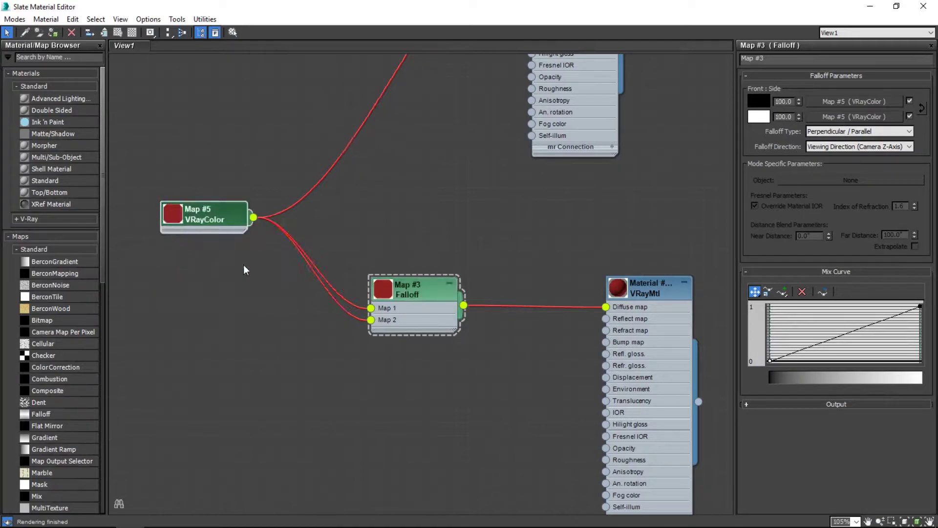
pyautogui.doubleClick(381, 293)
pyautogui.scroll(5, 435, 371)
pyautogui.scroll(1, 454, 339)
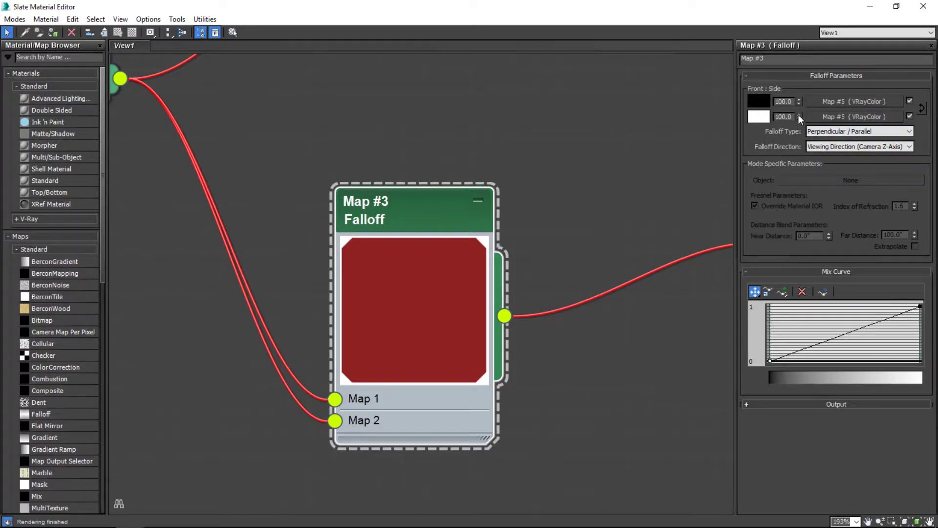
# Set the Falloff map's side amount to 90.
pyautogui.moveTo(799, 116); pyautogui.dragTo(799, 131)
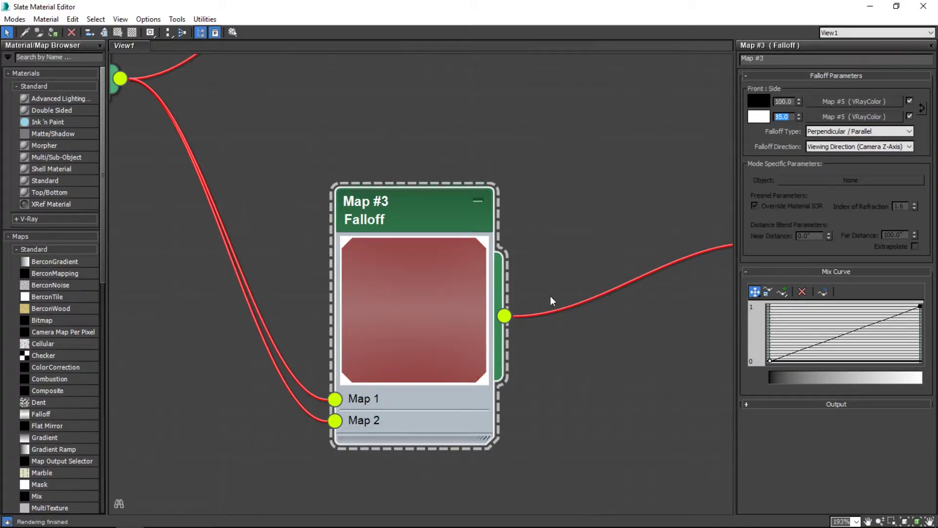
pyautogui.write('90')
pyautogui.press('Return')
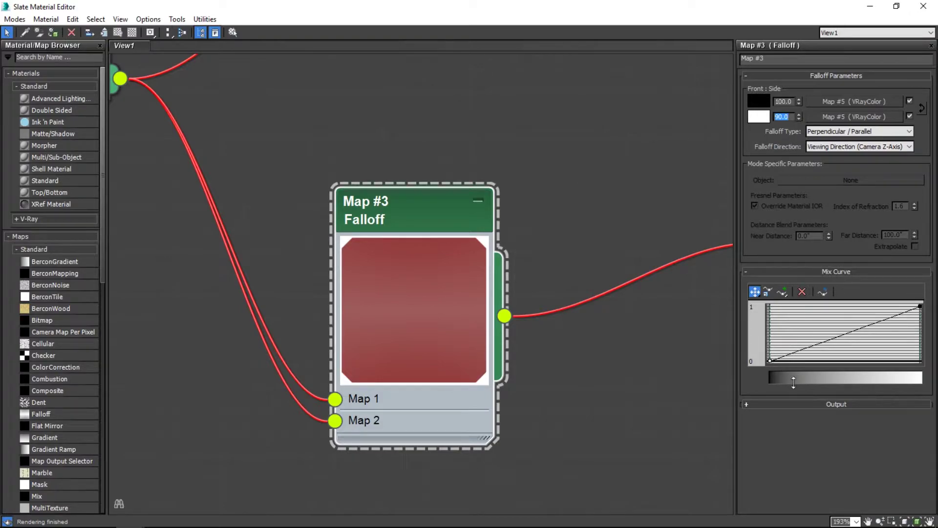
# Check the point types offered for the Mix Curve's start point and collapse the Mix Curve section.
pyautogui.rightClick(770, 359)
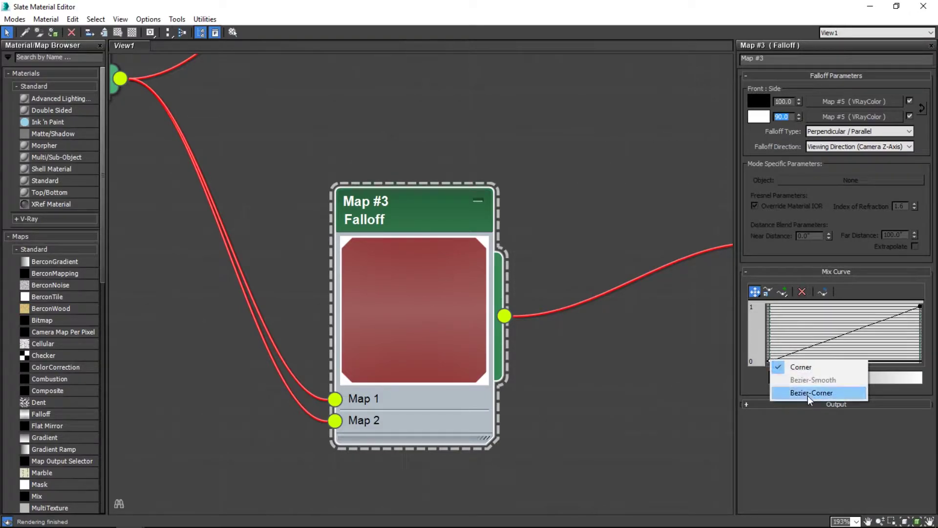
pyautogui.click(786, 415)
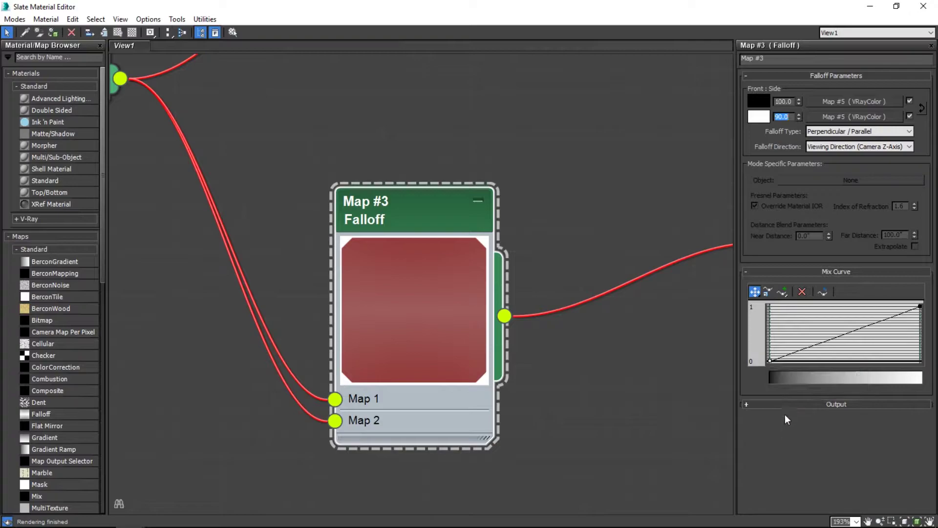
pyautogui.click(796, 271)
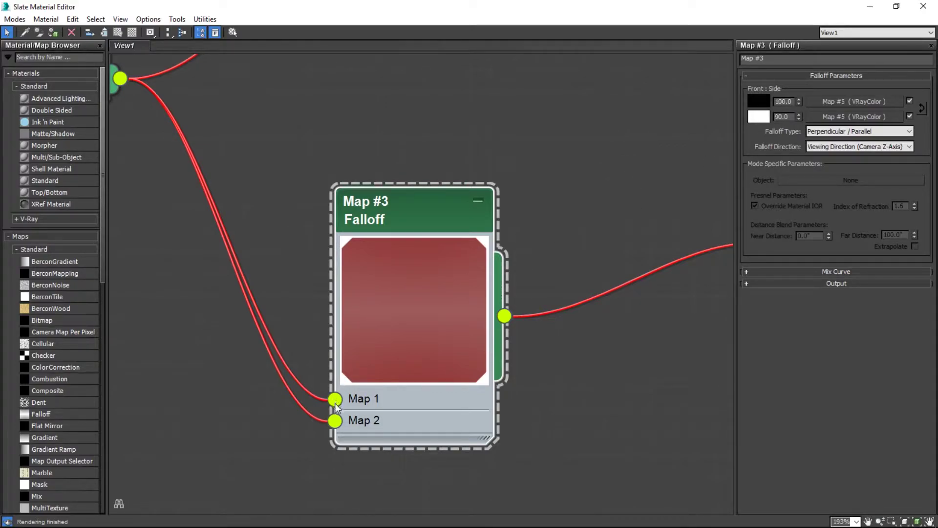
# Set the Falloff map's side amount to 100 and disconnect the VRayColor from its Map 2 input.
pyautogui.moveTo(799, 117); pyautogui.dragTo(799, 107)
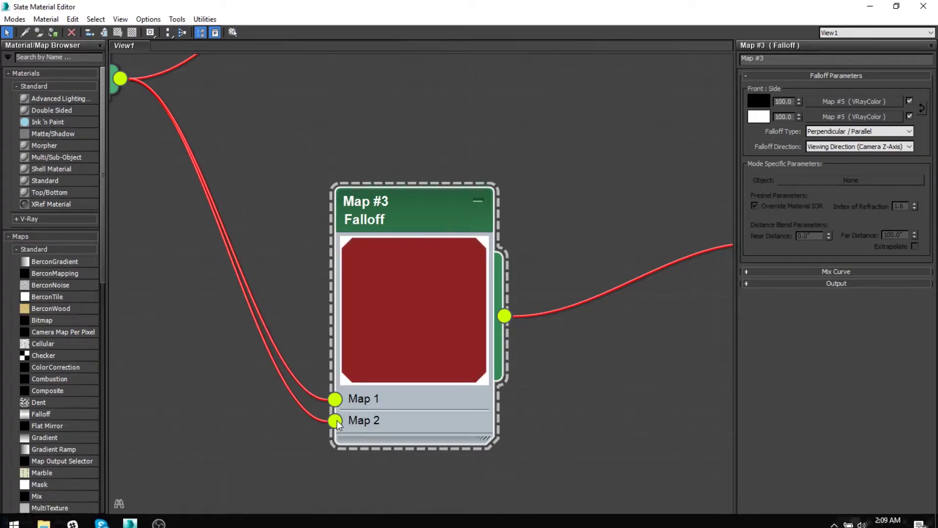
pyautogui.moveTo(335, 421); pyautogui.dragTo(285, 418)
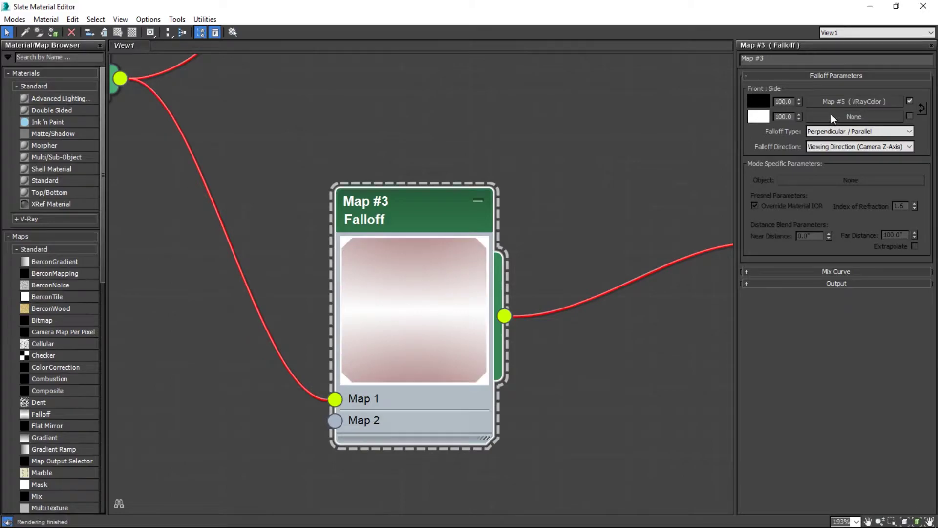
# Set the Falloff map's side color to blue.
pyautogui.click(767, 117)
pyautogui.moveTo(422, 112)
pyautogui.mouseDown()
pyautogui.moveTo(422, 122)
pyautogui.moveTo(489, 157)
pyautogui.mouseUp()
pyautogui.click(434, 175)
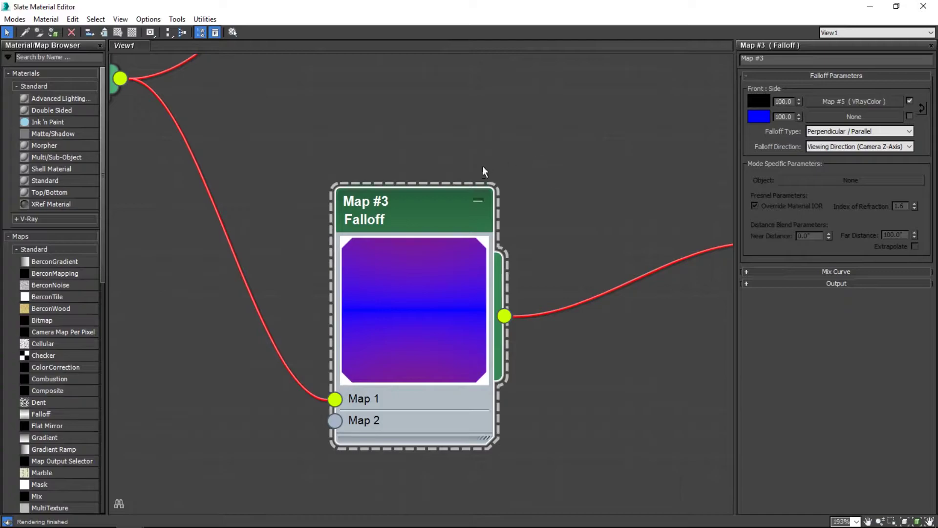
# Bring up the V-Ray frame buffer and start an interactive render of the region with the left pillow, box and sphere.
pyautogui.hotkey('alt', 'Tab')
pyautogui.click(457, 152)
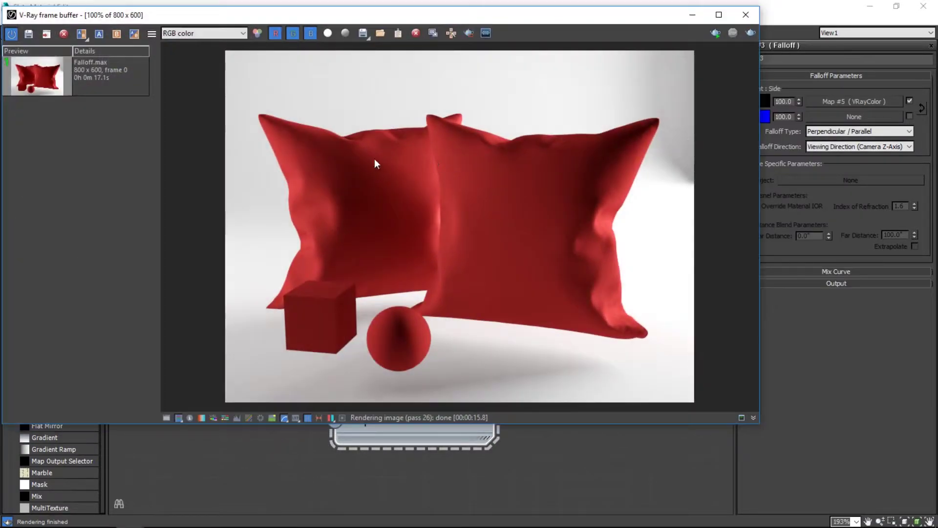
pyautogui.moveTo(421, 18); pyautogui.dragTo(462, 519)
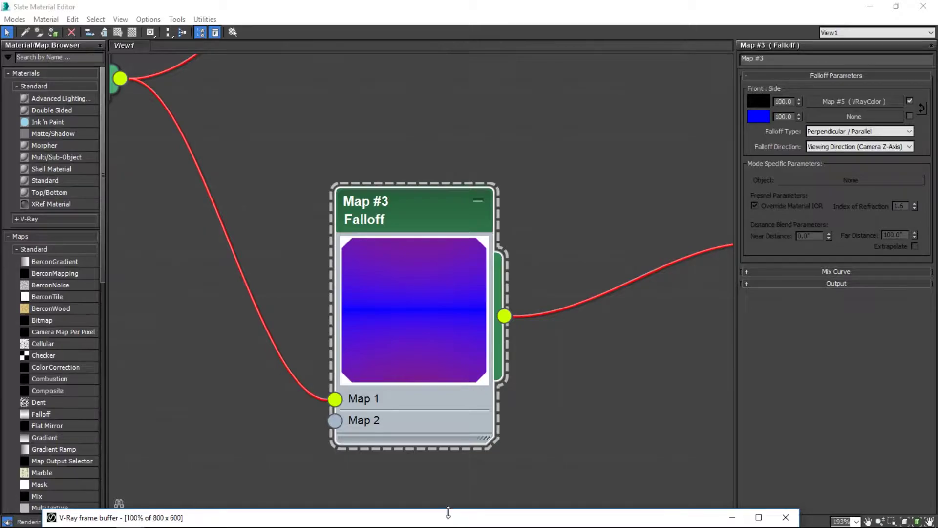
pyautogui.doubleClick(450, 518)
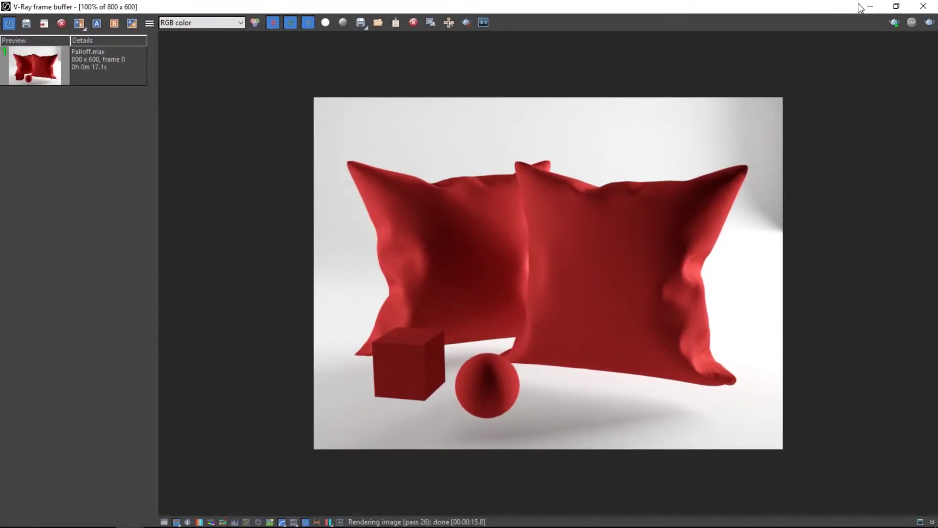
pyautogui.click(895, 22)
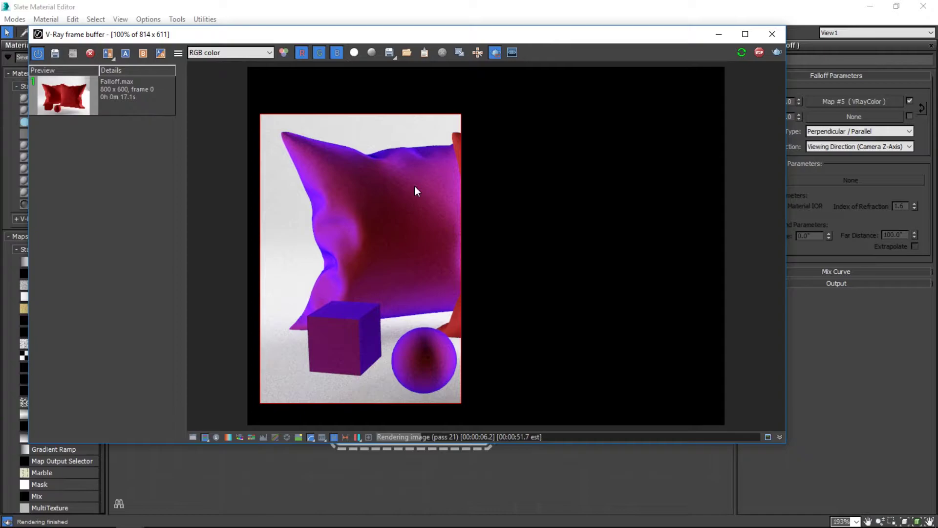
pyautogui.scroll(1, 421, 279)
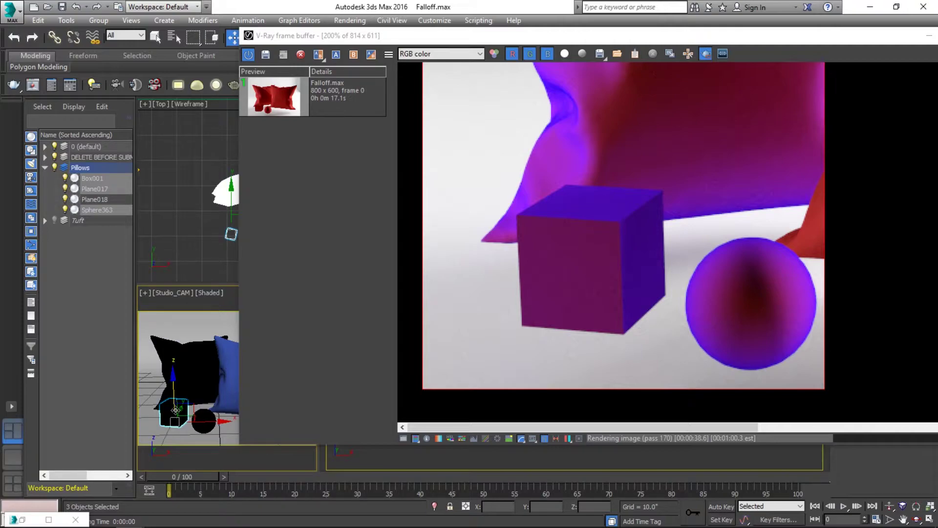
# Select the box in the camera view and limit the render region to the area around it.
pyautogui.click(175, 410)
pyautogui.moveTo(486, 162); pyautogui.dragTo(675, 345)
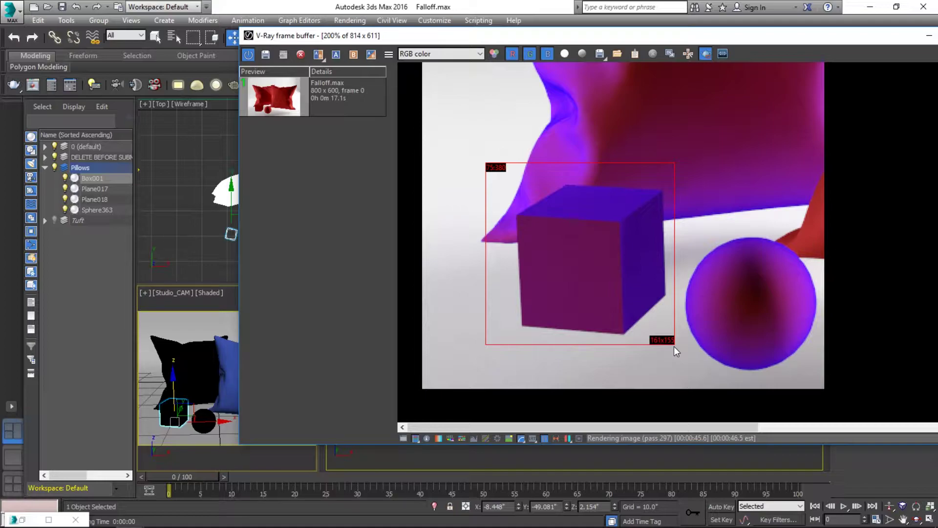
pyautogui.moveTo(674, 346); pyautogui.dragTo(681, 344)
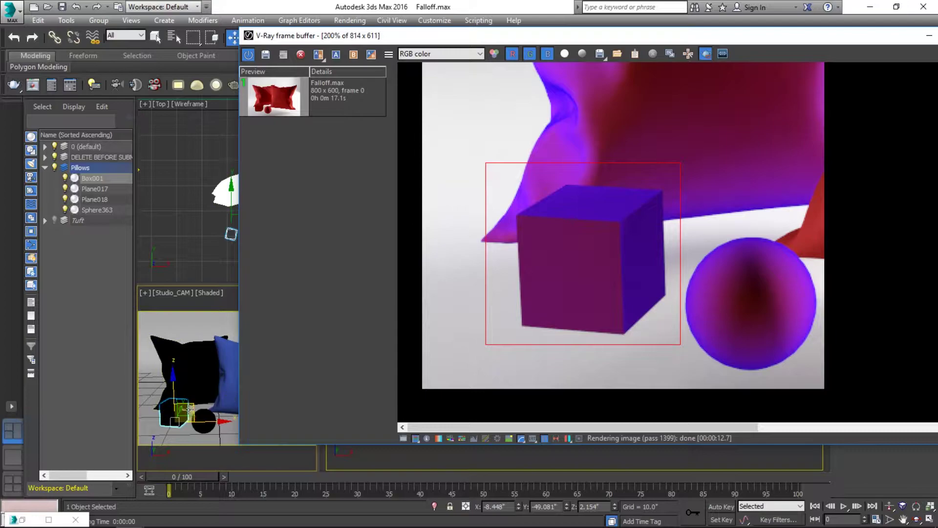
# Rotate the box so that one of its faces points straight at the camera.
pyautogui.click(168, 409)
pyautogui.press('e')
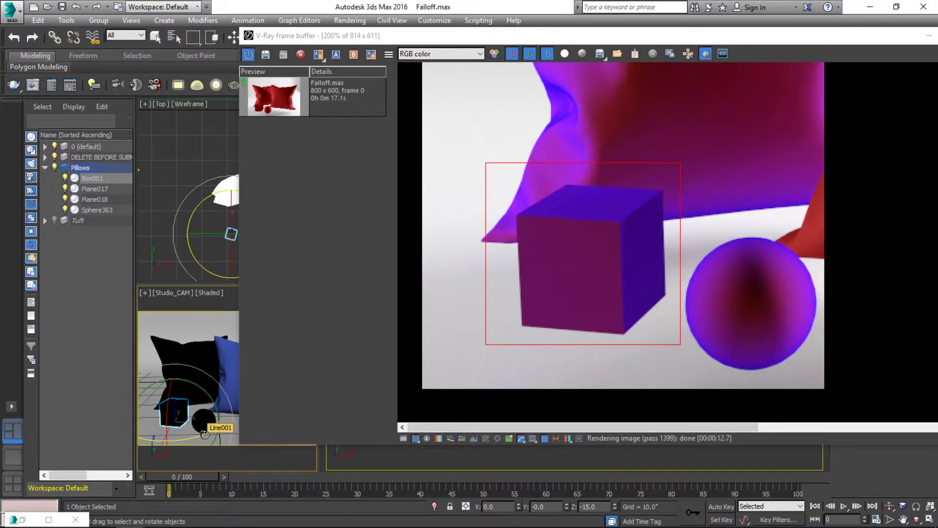
pyautogui.moveTo(205, 435); pyautogui.dragTo(232, 435)
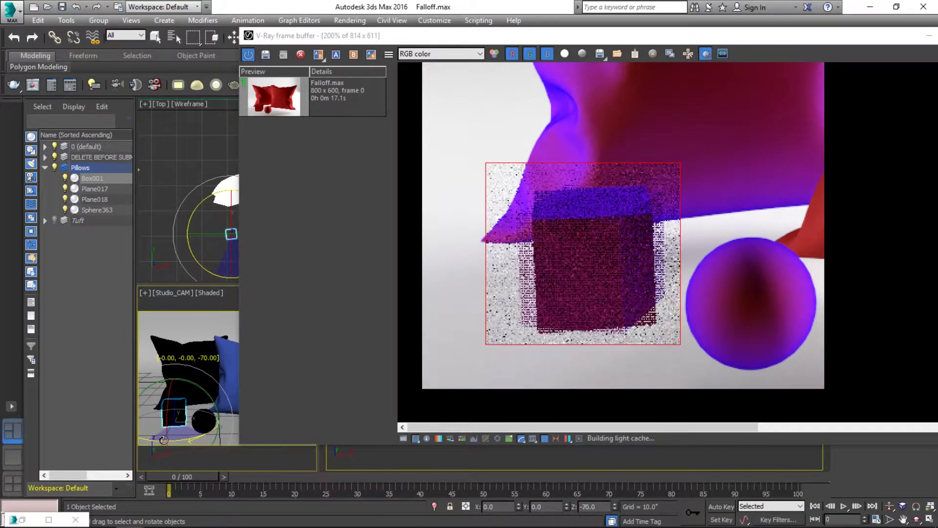
pyautogui.moveTo(183, 402); pyautogui.dragTo(190, 409)
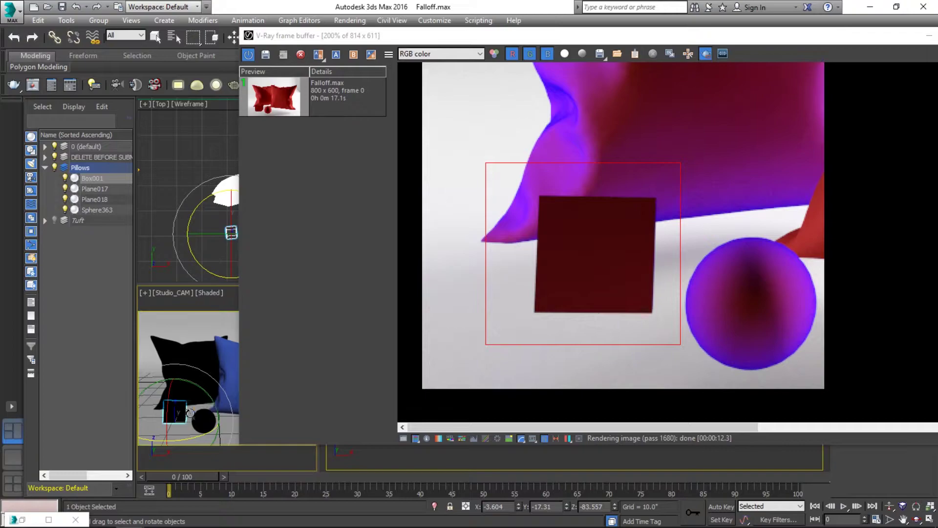
# Rotate the box slightly so that thin strips of its left and bottom faces turn into the camera's view.
pyautogui.moveTo(190, 413); pyautogui.dragTo(403, 321)
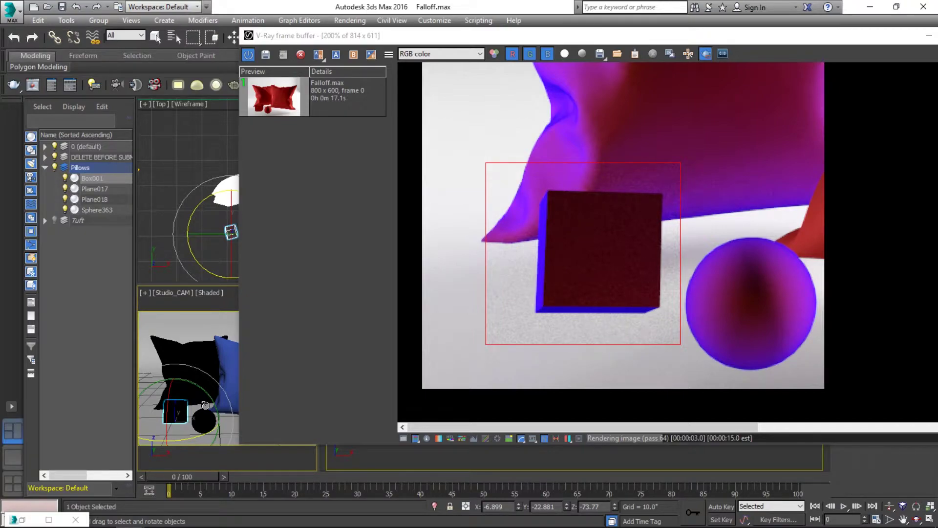
pyautogui.scroll(-1, 724, 351)
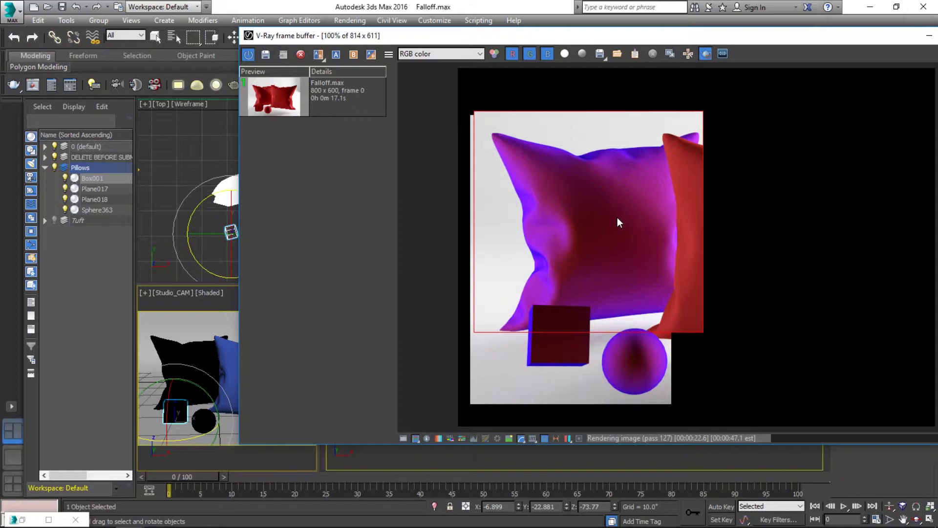
# Open the Slate Material Editor and connect the red VRayColor map to the Map 2 input of the Map #3 Falloff.
pyautogui.hotkey('alt', 'Tab')
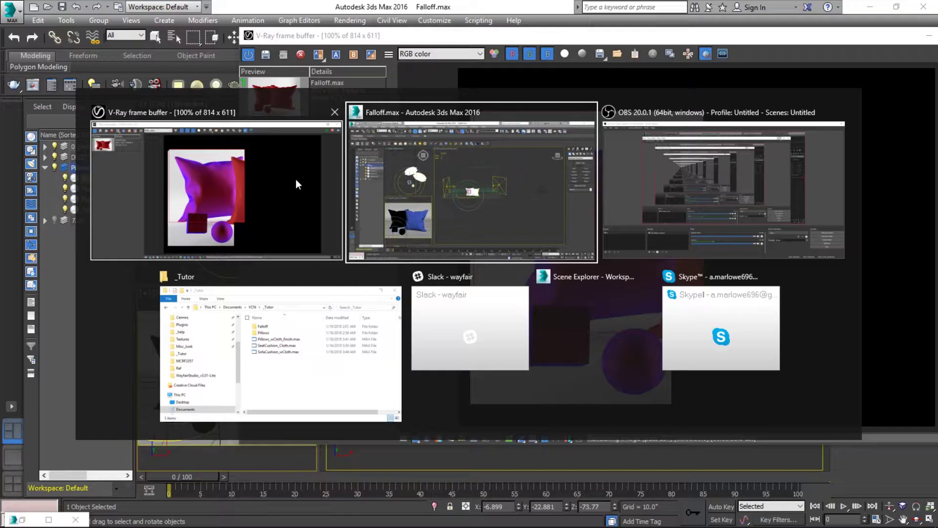
pyautogui.press('m')
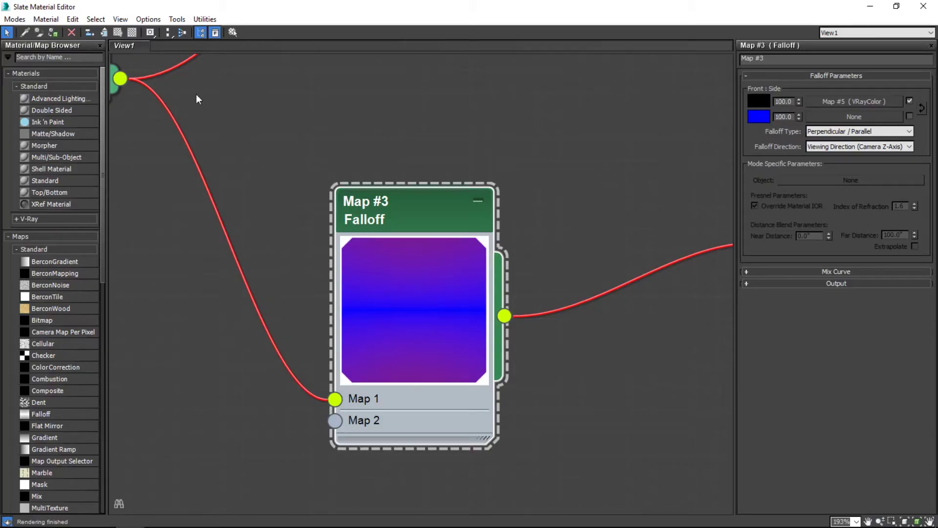
pyautogui.moveTo(197, 99); pyautogui.dragTo(349, 141, button='middle')
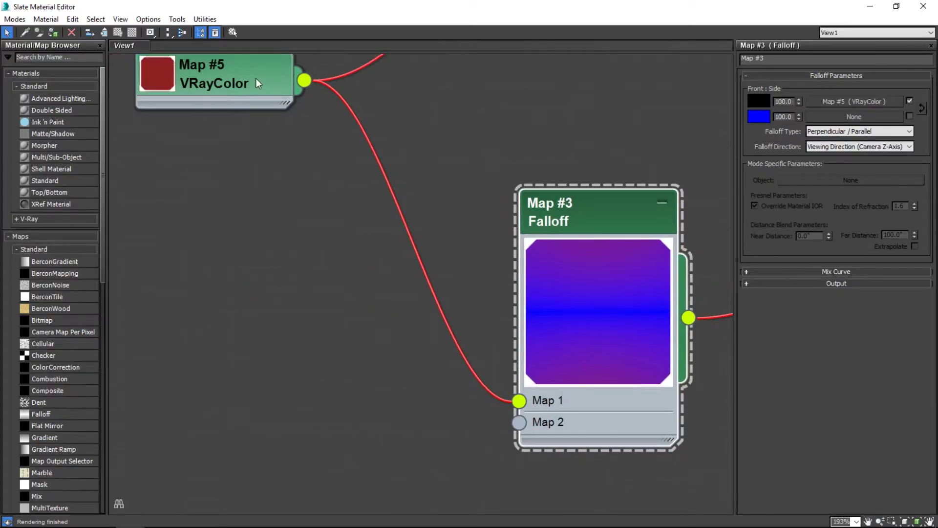
pyautogui.moveTo(303, 81); pyautogui.dragTo(518, 422)
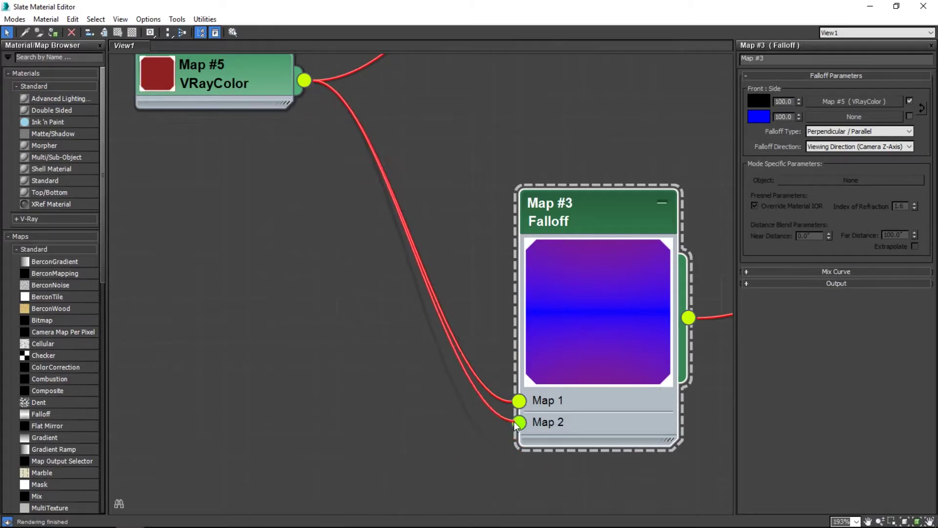
# Change the Falloff map's side color swatch to white by lowering its saturation to 0.
pyautogui.click(759, 117)
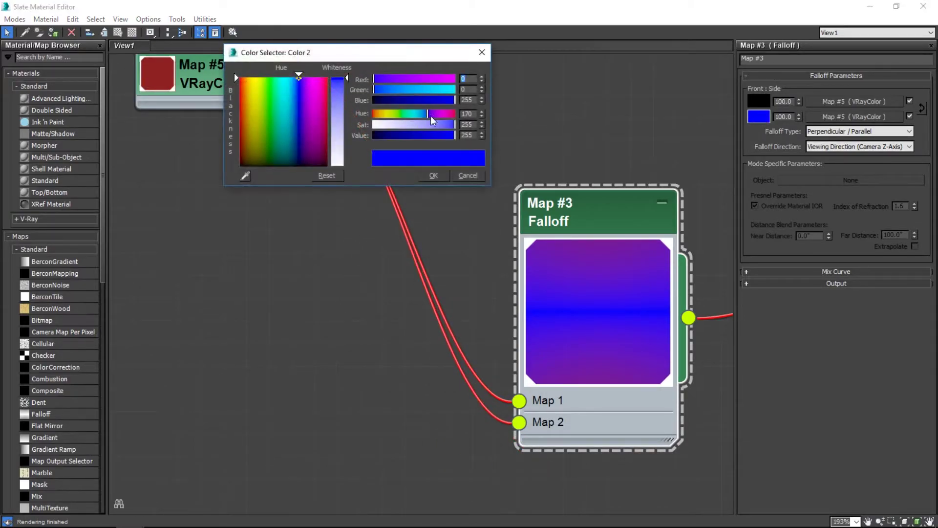
pyautogui.moveTo(425, 125); pyautogui.dragTo(375, 126)
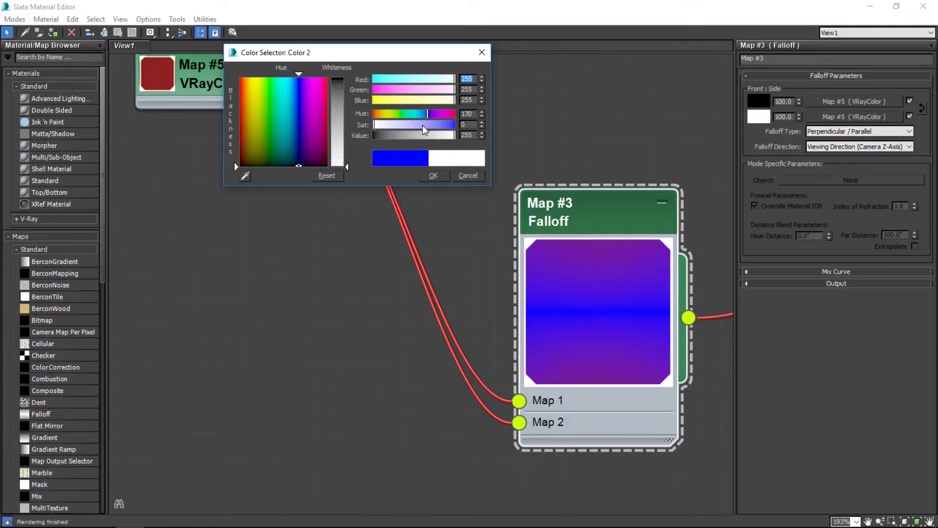
pyautogui.click(439, 177)
# Set the amount of the Falloff map's side color to 10.
pyautogui.click(783, 117)
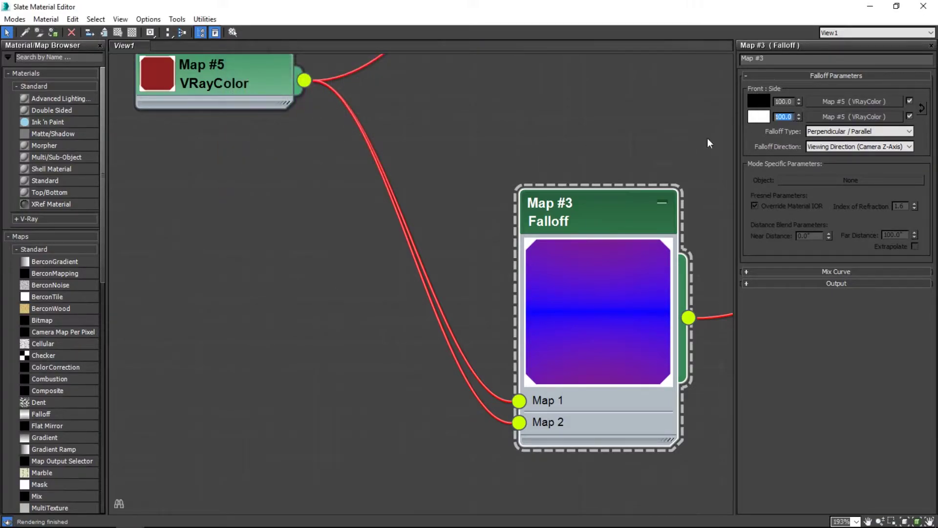
pyautogui.write('10')
pyautogui.press('Return')
pyautogui.click(201, 79)
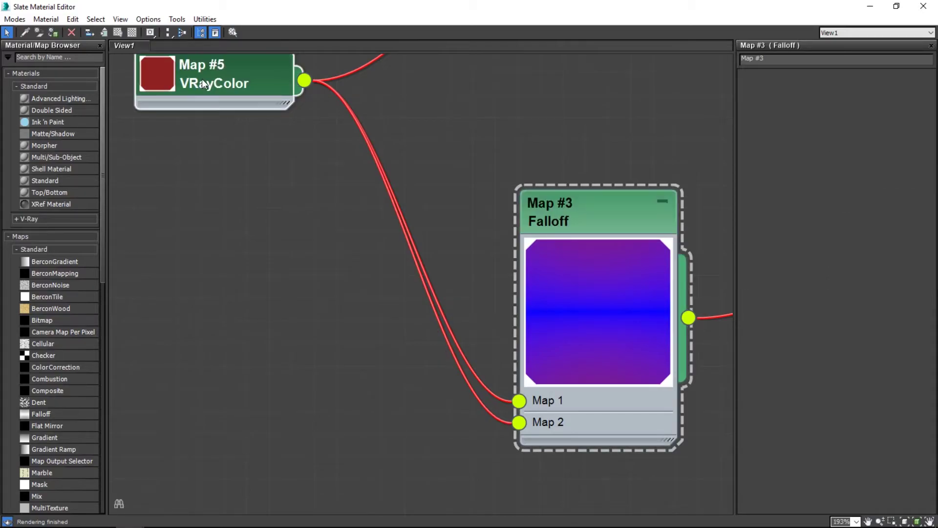
pyautogui.click(602, 197)
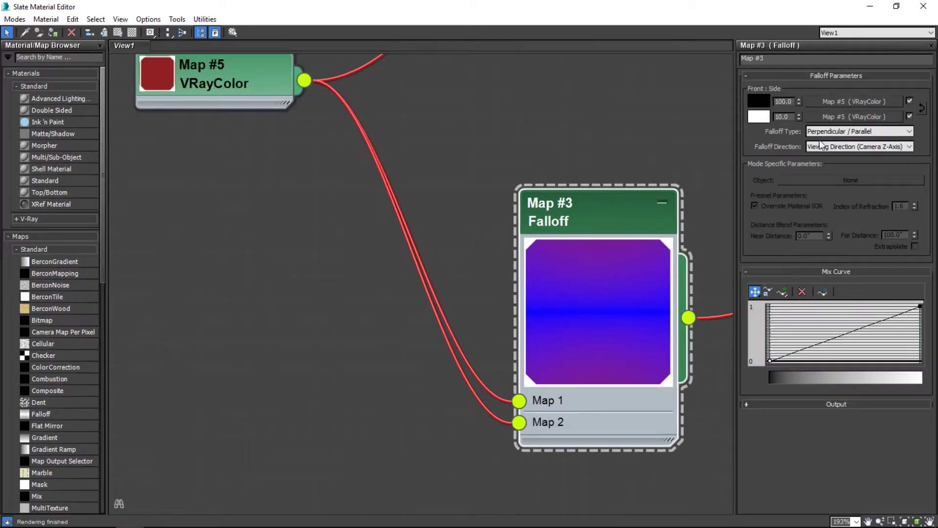
# Set the Falloff map's side amount to 90.
pyautogui.moveTo(621, 179); pyautogui.dragTo(496, 188, button='middle')
pyautogui.moveTo(790, 116); pyautogui.dragTo(686, 111)
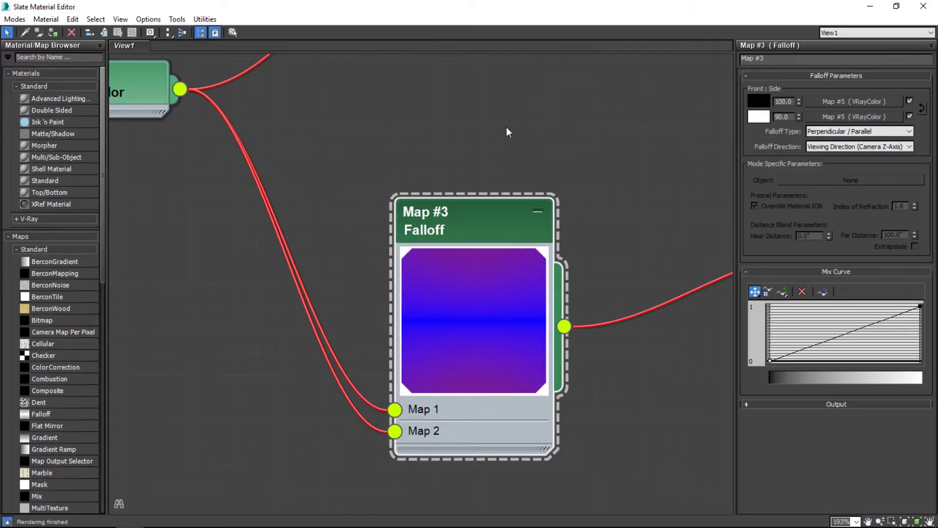
pyautogui.scroll(-3, 499, 215)
pyautogui.scroll(-2, 481, 225)
# Return to the V-Ray frame buffer and draw a render region around the left pillow and the box.
pyautogui.hotkey('alt', 'Tab')
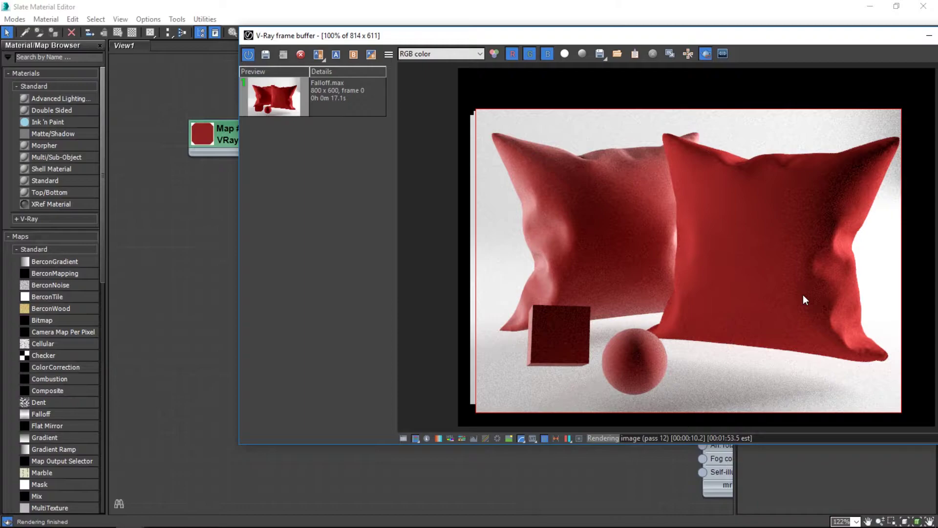
pyautogui.moveTo(481, 113); pyautogui.dragTo(710, 345)
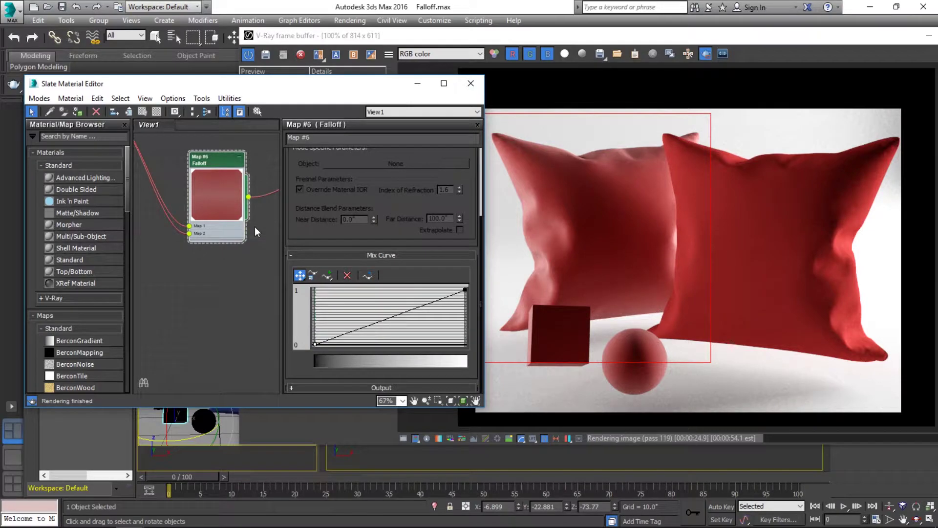
# Enlarge the Slate Material Editor, try bending Map #6's mix curve with a Bezier-Corner start point, and return the point to Corner.
pyautogui.scroll(5, 254, 227)
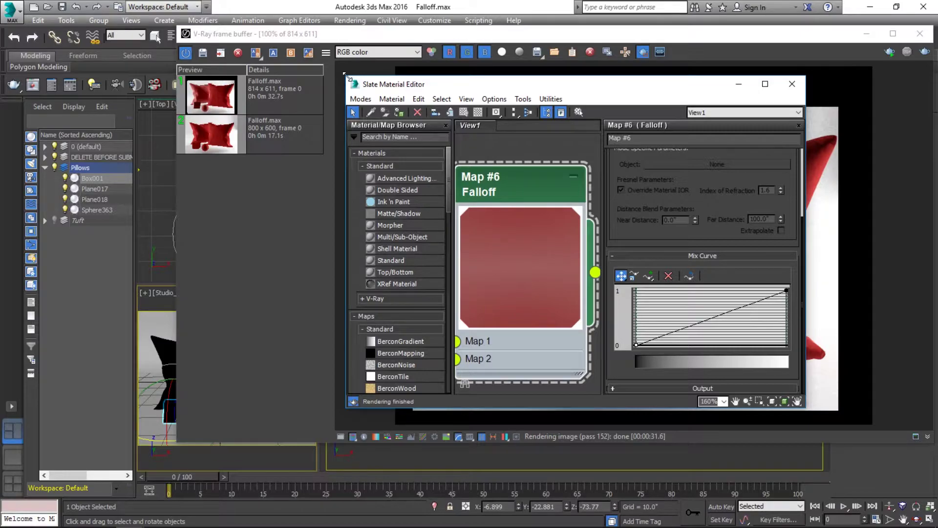
pyautogui.moveTo(345, 74); pyautogui.dragTo(226, 56)
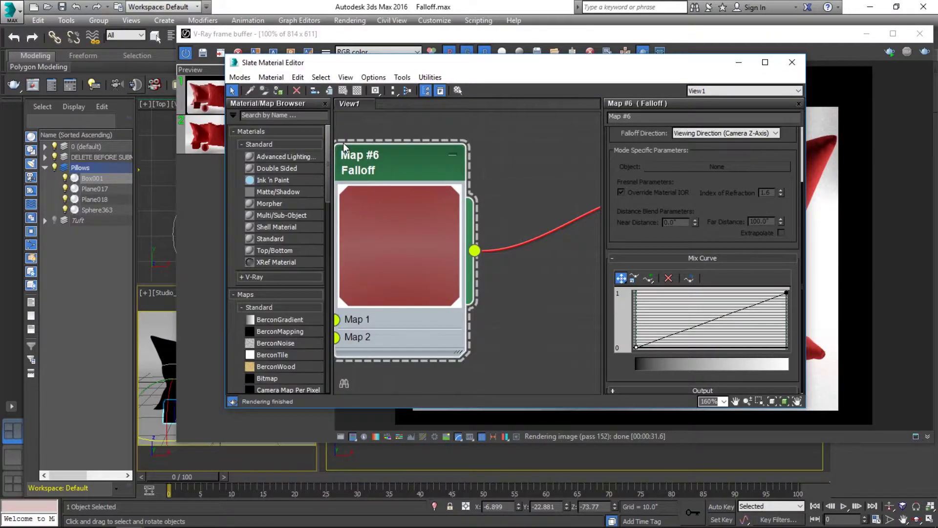
pyautogui.rightClick(636, 346)
pyautogui.click(679, 381)
pyautogui.click(684, 331)
pyautogui.moveTo(685, 330); pyautogui.dragTo(652, 337)
pyautogui.rightClick(636, 344)
pyautogui.click(647, 350)
# Convert the mix curve's start point to Bezier-Corner and pull its handle far along the baseline so the curve sags before rising steeply.
pyautogui.scroll(3, 619, 193)
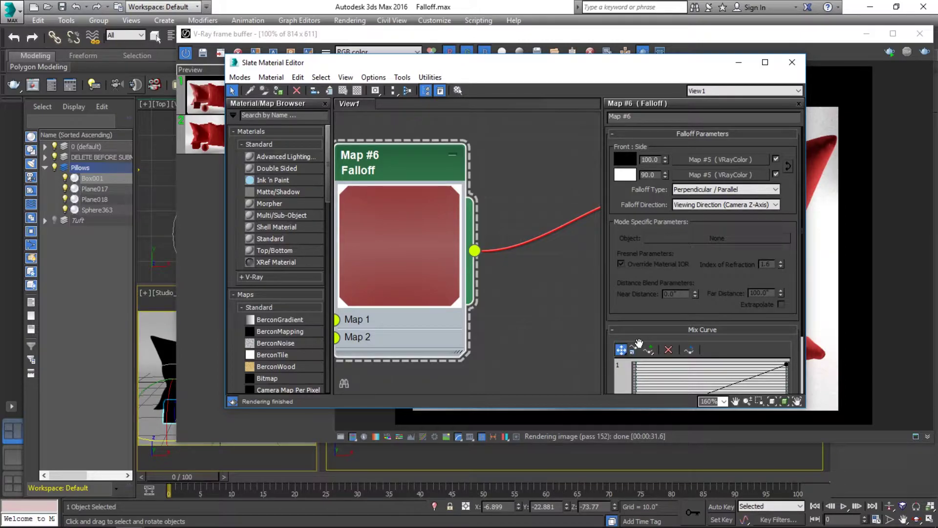
pyautogui.moveTo(638, 343); pyautogui.dragTo(638, 270)
pyautogui.rightClick(636, 345)
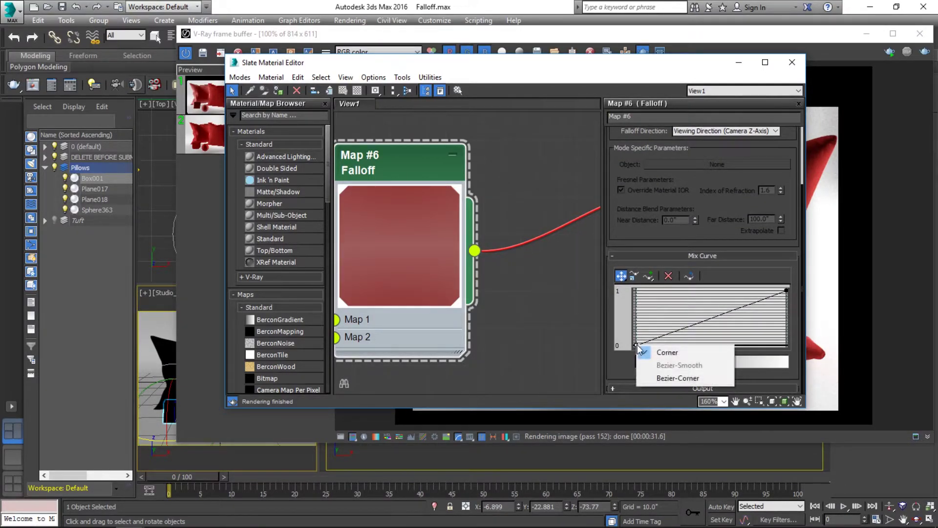
pyautogui.click(635, 350)
pyautogui.rightClick(636, 345)
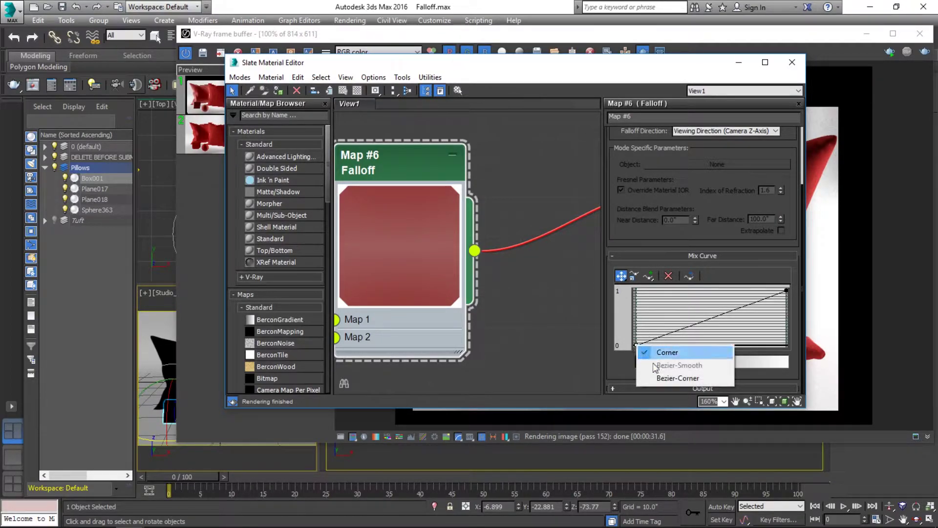
pyautogui.click(673, 379)
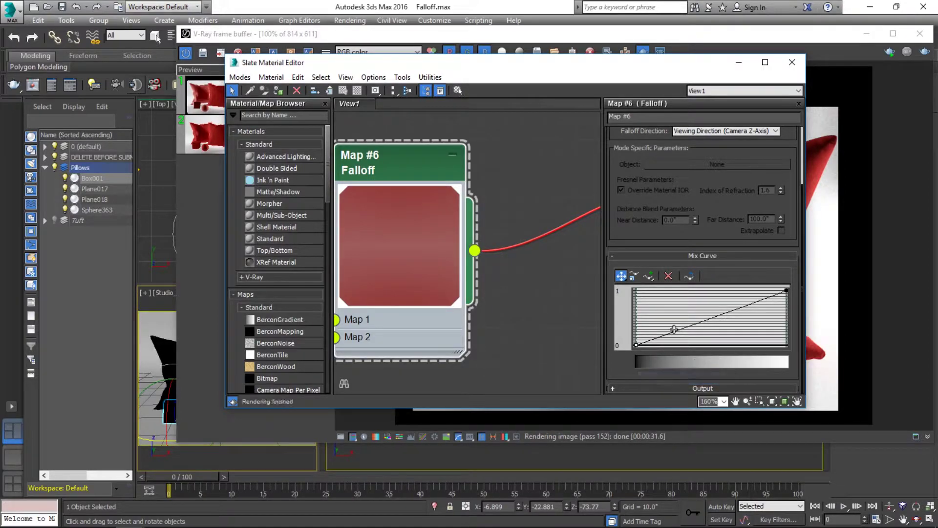
pyautogui.moveTo(674, 331); pyautogui.dragTo(751, 349)
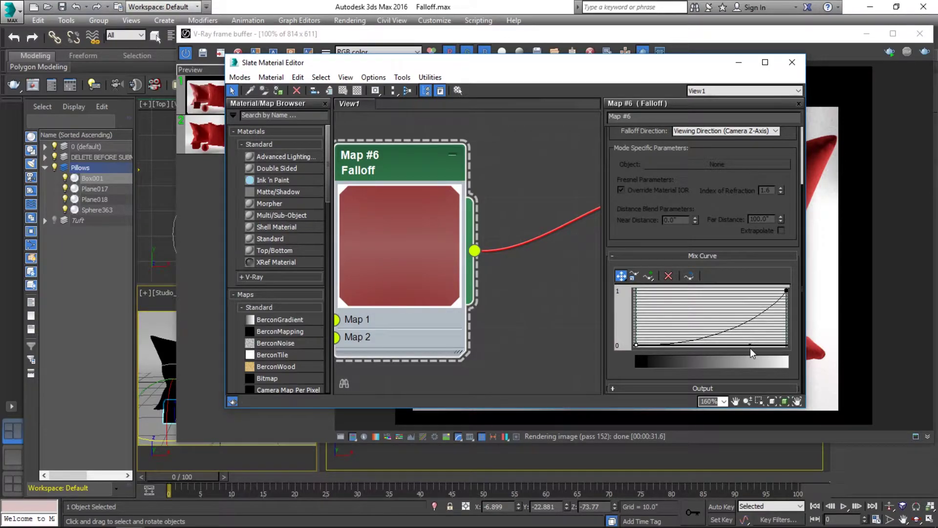
pyautogui.scroll(2, 397, 248)
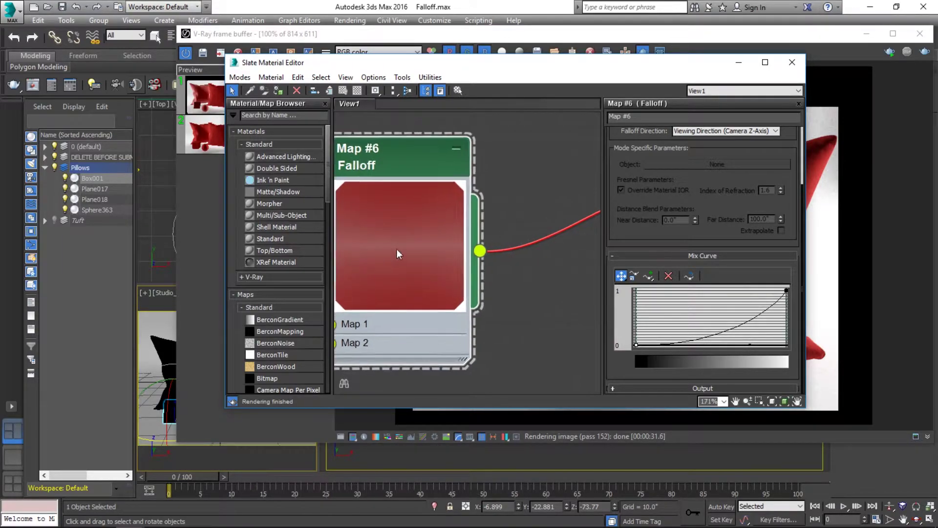
pyautogui.moveTo(749, 345)
pyautogui.mouseDown()
pyautogui.moveTo(695, 322)
pyautogui.moveTo(770, 349)
pyautogui.moveTo(755, 333)
pyautogui.mouseUp()
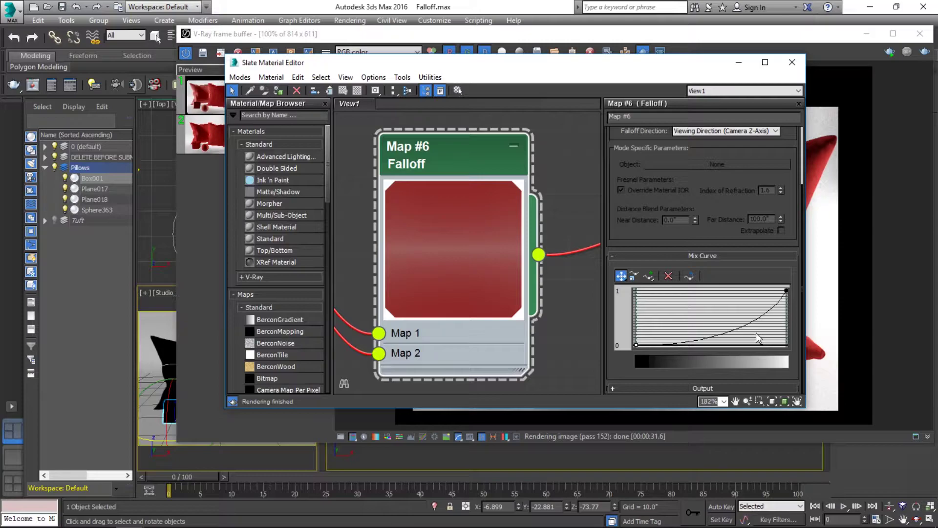
# Limit the render region to the upper part of the left pillow and start an interactive render in the frame buffer.
pyautogui.click(739, 39)
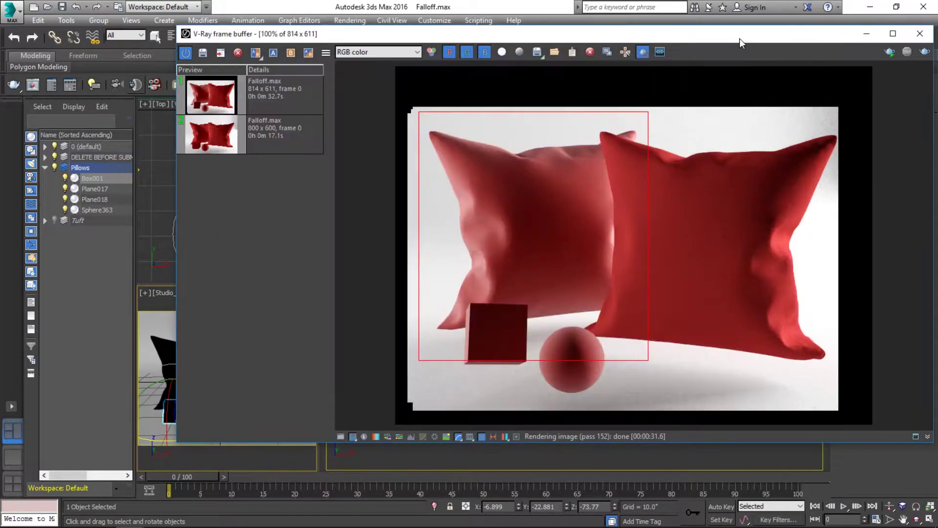
pyautogui.moveTo(416, 119); pyautogui.dragTo(623, 239)
pyautogui.click(890, 52)
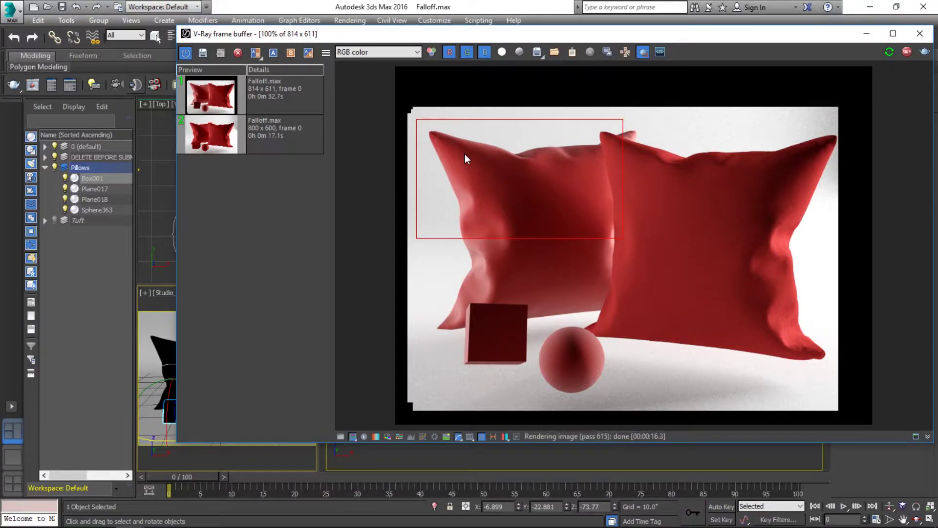
pyautogui.scroll(2, 485, 169)
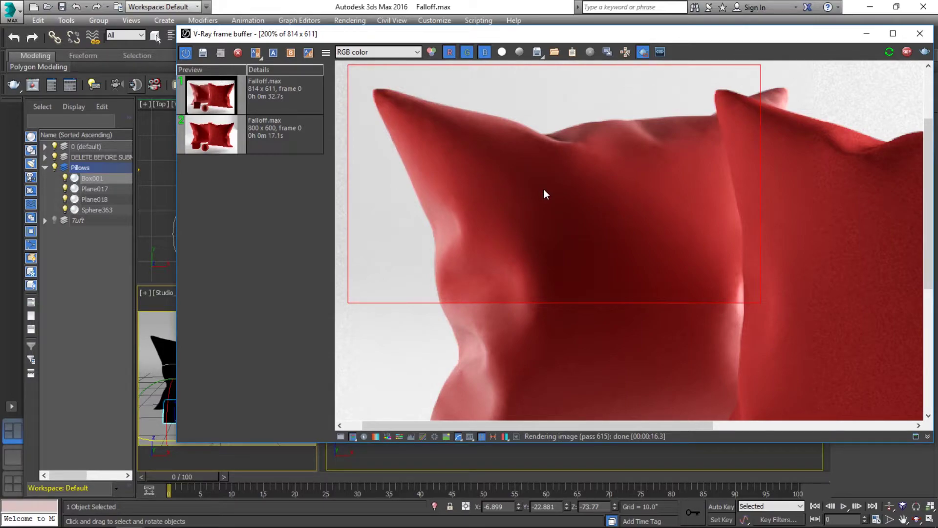
# Bring back the Slate Material Editor and space the Map #6 Falloff node and its connected VRayMtl node farther apart.
pyautogui.hotkey('alt', 'Tab')
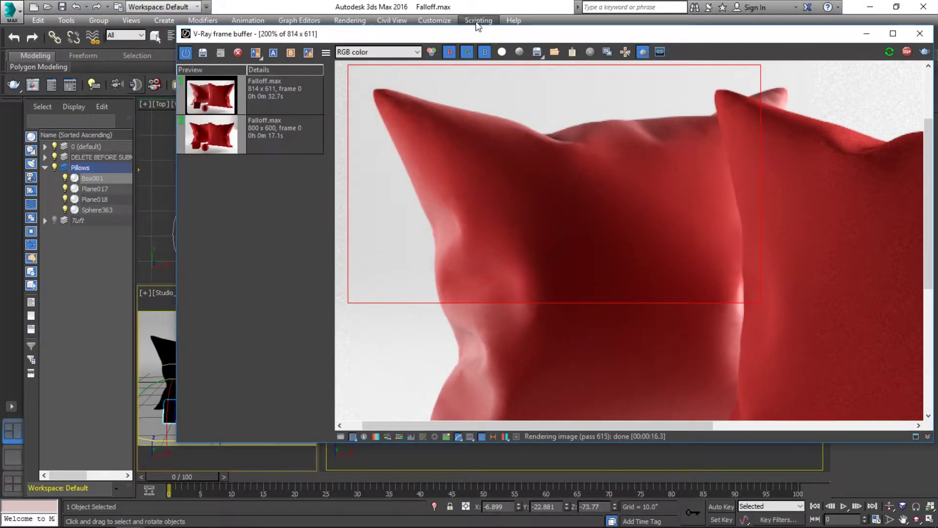
pyautogui.moveTo(484, 36); pyautogui.dragTo(363, 143)
pyautogui.click(491, 237)
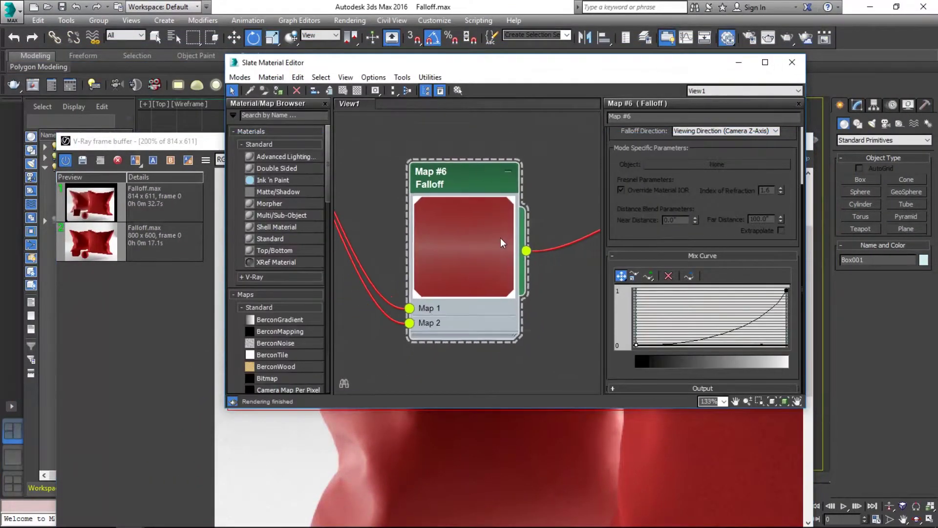
pyautogui.scroll(-3, 501, 238)
pyautogui.moveTo(500, 237); pyautogui.dragTo(411, 220, button='middle')
pyautogui.scroll(-2, 405, 203)
pyautogui.moveTo(400, 198); pyautogui.dragTo(367, 191)
pyautogui.moveTo(528, 200); pyautogui.dragTo(587, 220)
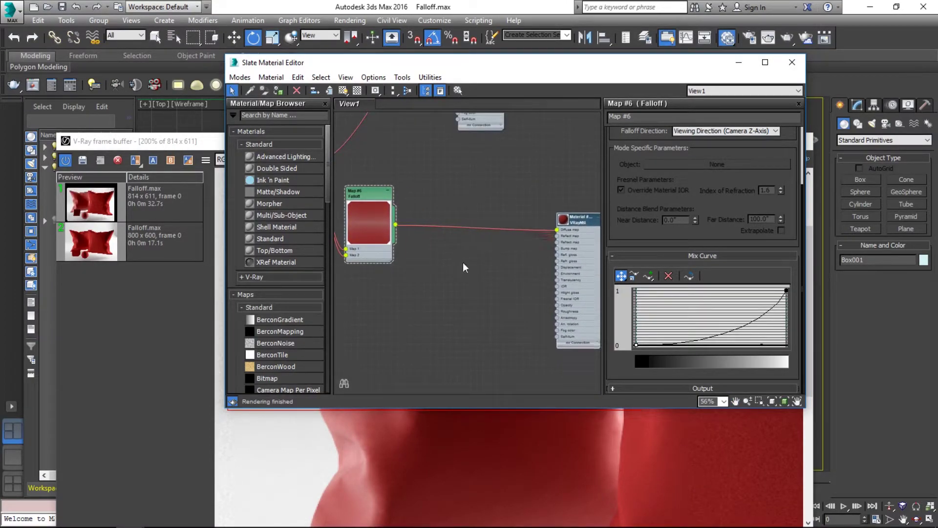
pyautogui.moveTo(458, 257); pyautogui.dragTo(482, 269, button='middle')
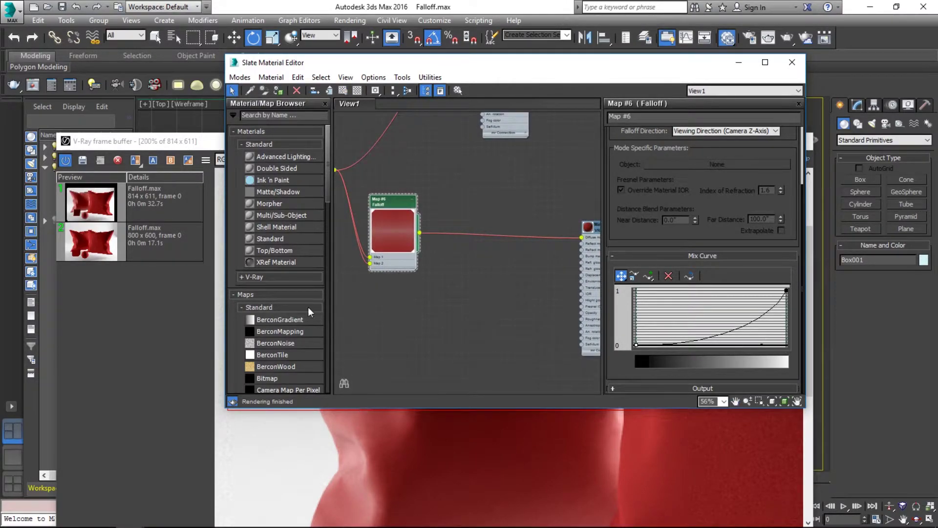
# Rearrange the material editor and frame buffer windows to uncover the camera viewport.
pyautogui.moveTo(201, 145); pyautogui.dragTo(108, 145)
pyautogui.moveTo(473, 68); pyautogui.dragTo(590, 15)
pyautogui.click(292, 139)
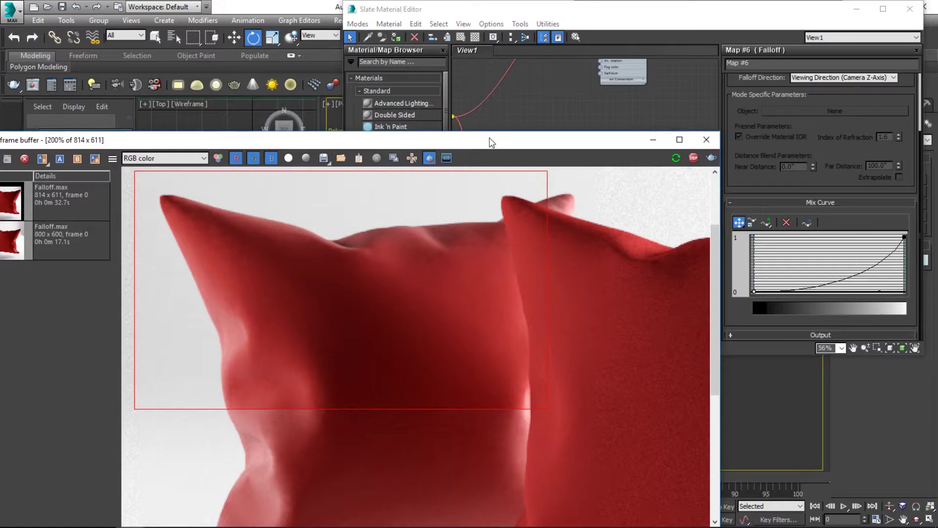
pyautogui.moveTo(490, 140); pyautogui.dragTo(550, 421)
# Hide the right pillow, the sphere and the box in the camera view, and select the remaining left pillow.
pyautogui.click(189, 362)
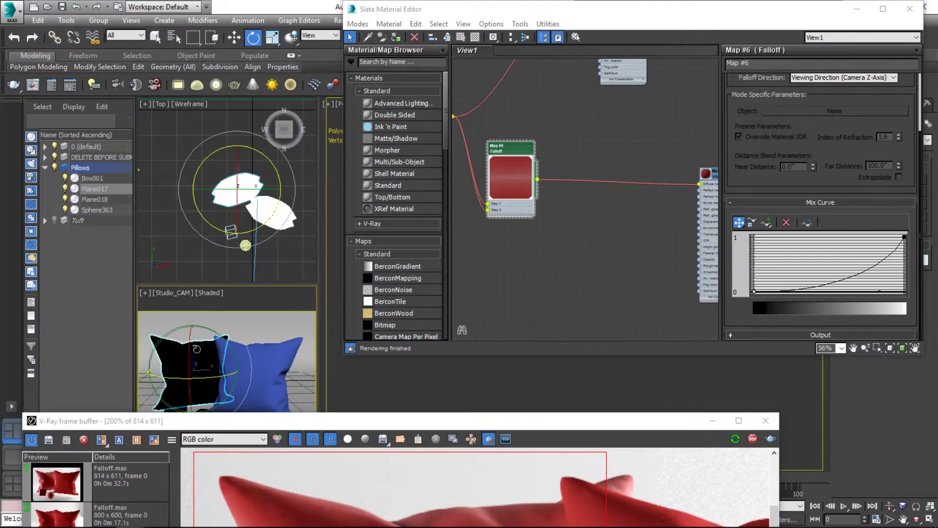
pyautogui.click(278, 356)
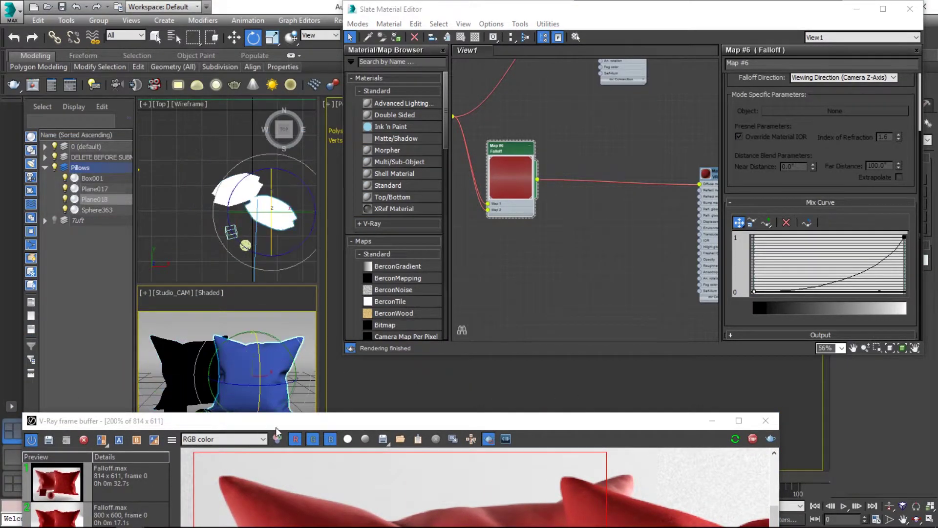
pyautogui.moveTo(276, 425); pyautogui.dragTo(279, 520)
pyautogui.keyDown('ctrl'); pyautogui.click(205, 423); pyautogui.keyUp('ctrl')
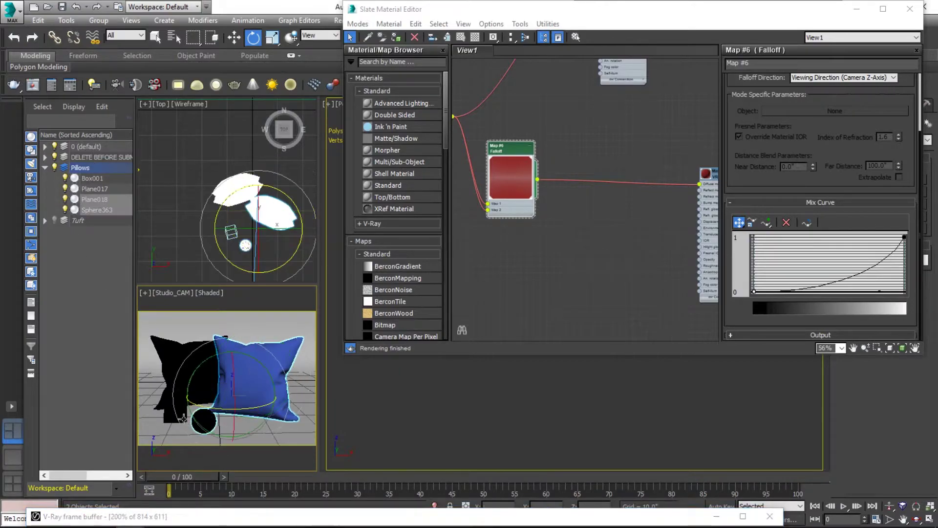
pyautogui.keyDown('ctrl'); pyautogui.click(168, 415); pyautogui.keyUp('ctrl')
pyautogui.rightClick(165, 414)
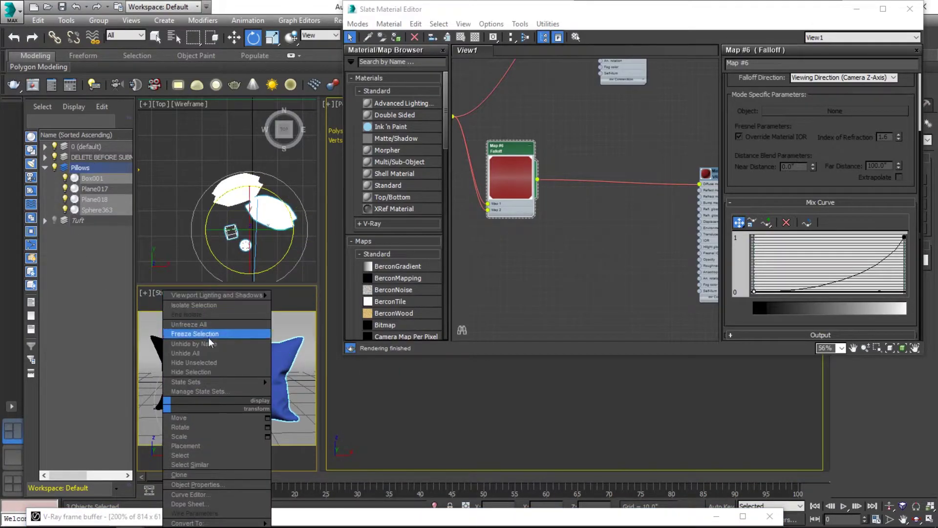
pyautogui.click(199, 371)
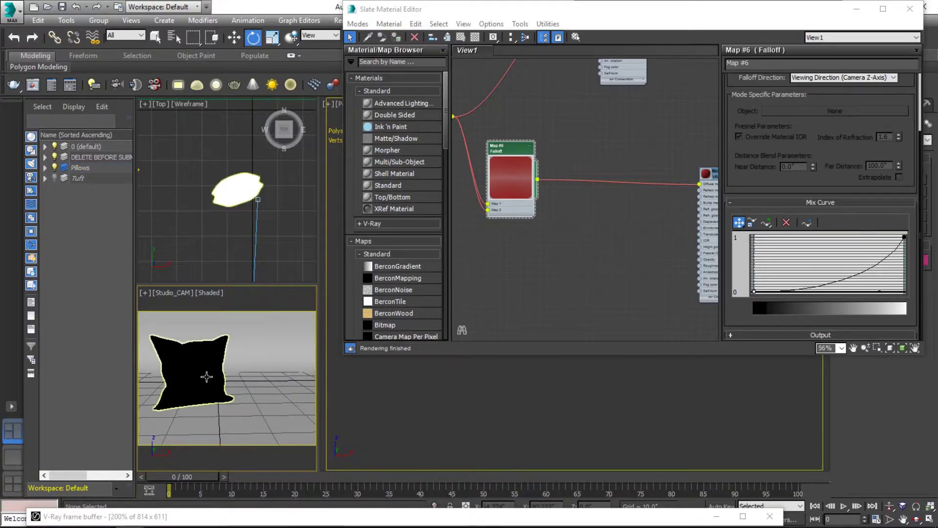
pyautogui.click(206, 376)
# Set the fabric VRayMtl's reflection color to pure red at 124 and its Fresnel IOR to 2.0.
pyautogui.moveTo(414, 516); pyautogui.dragTo(466, 0)
pyautogui.scroll(-3, 454, 222)
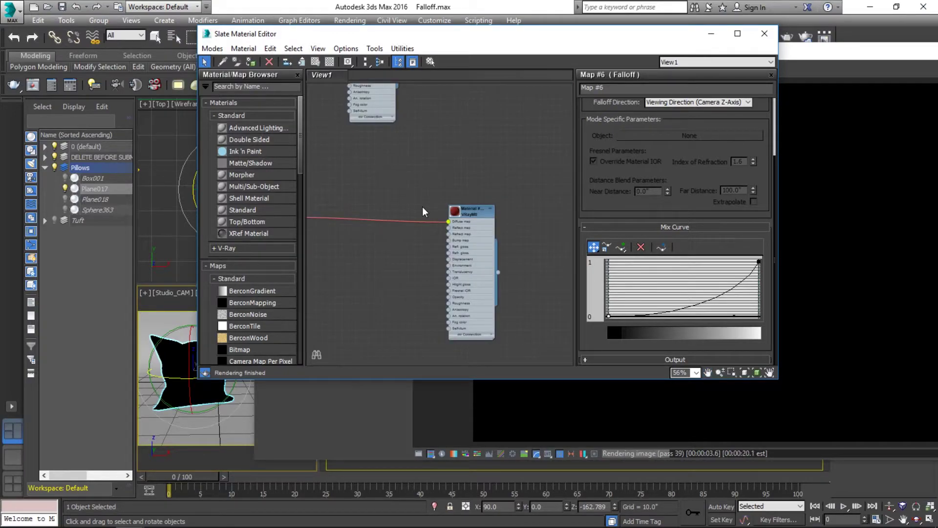
pyautogui.doubleClick(474, 209)
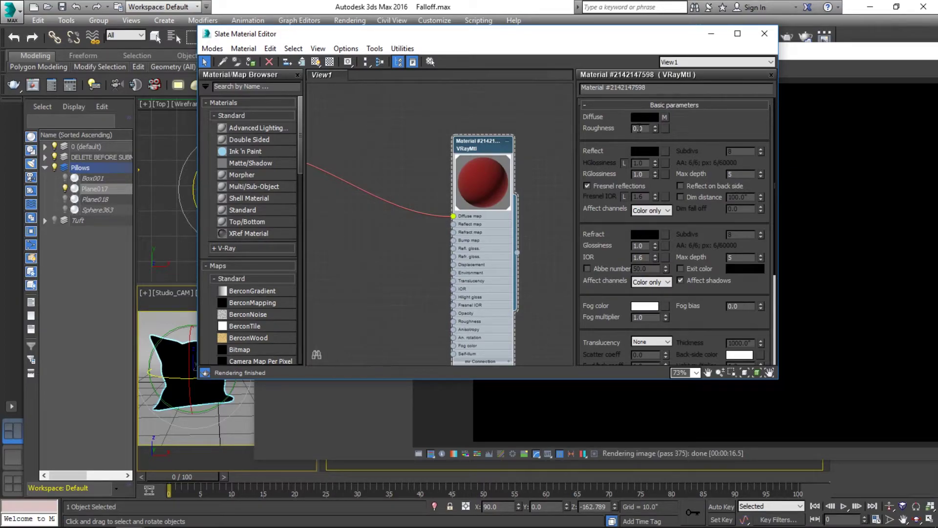
pyautogui.click(638, 151)
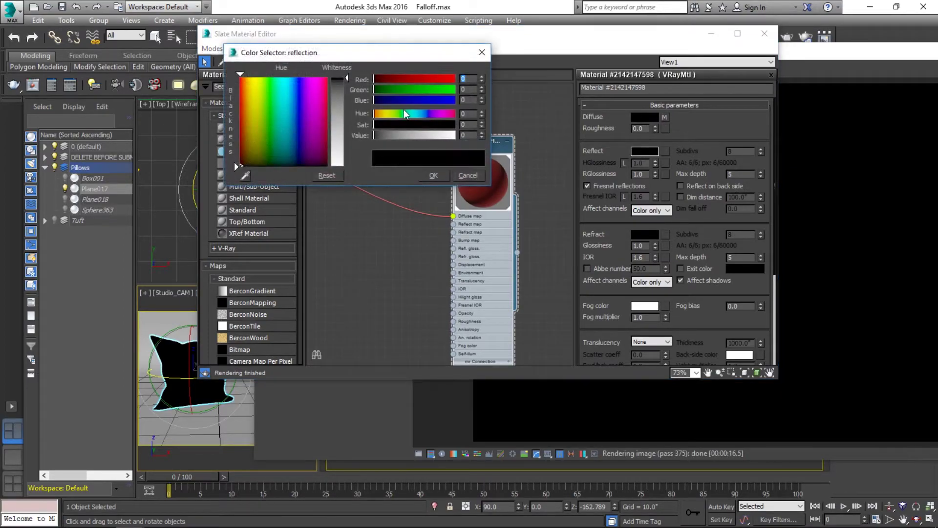
pyautogui.moveTo(391, 81); pyautogui.dragTo(413, 80)
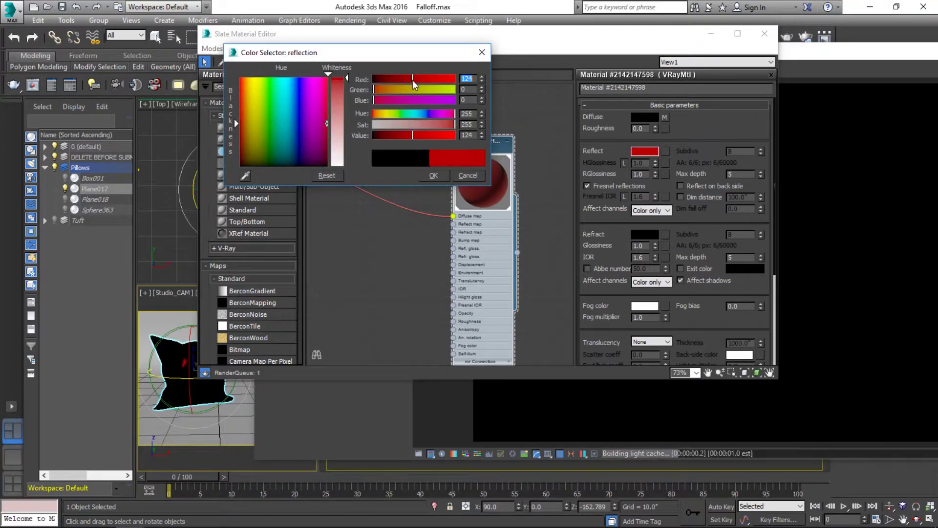
pyautogui.click(434, 175)
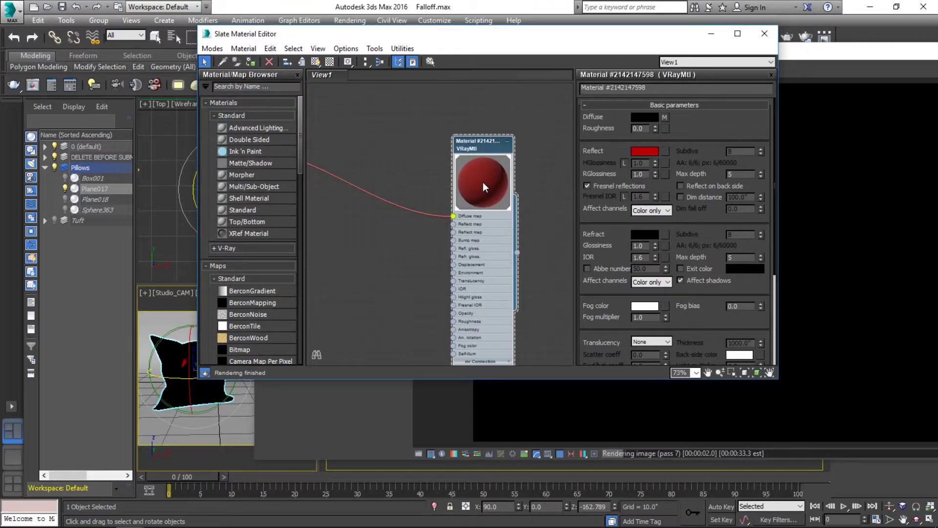
pyautogui.moveTo(656, 195); pyautogui.dragTo(657, 192)
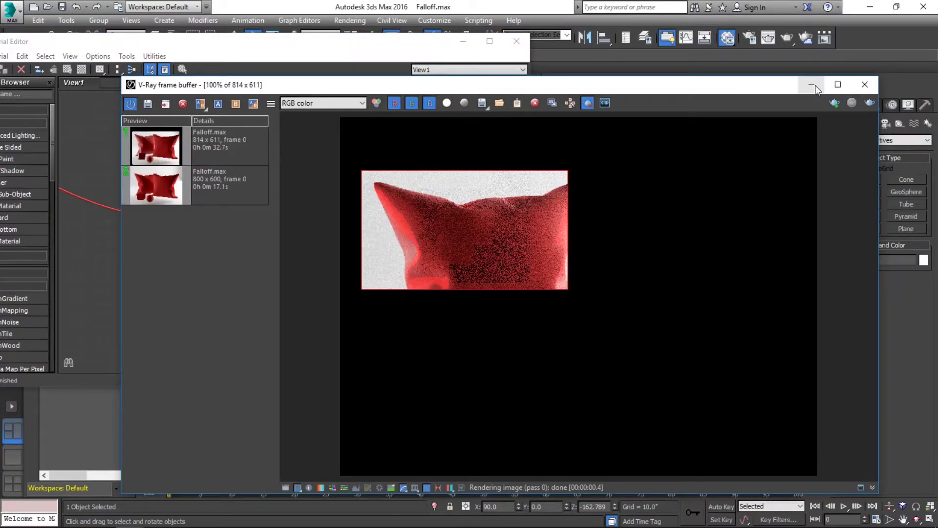
# Minimize the frame buffer and reset the fabric material's reflection color to black.
pyautogui.click(811, 85)
pyautogui.click(397, 157)
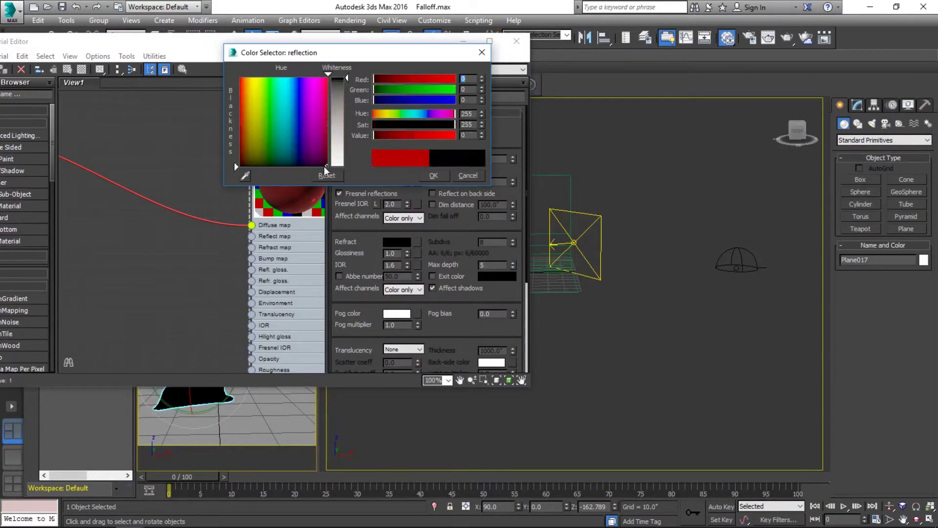
pyautogui.click(438, 176)
# Open the Map #6 Falloff parameters and pull the mix curve's start handle up until the curve is a straight diagonal.
pyautogui.scroll(-4, 185, 210)
pyautogui.moveTo(185, 212); pyautogui.dragTo(264, 216, button='middle')
pyautogui.scroll(-1, 137, 157)
pyautogui.scroll(-1, 122, 139)
pyautogui.moveTo(71, 127); pyautogui.dragTo(110, 134, button='middle')
pyautogui.doubleClick(118, 133)
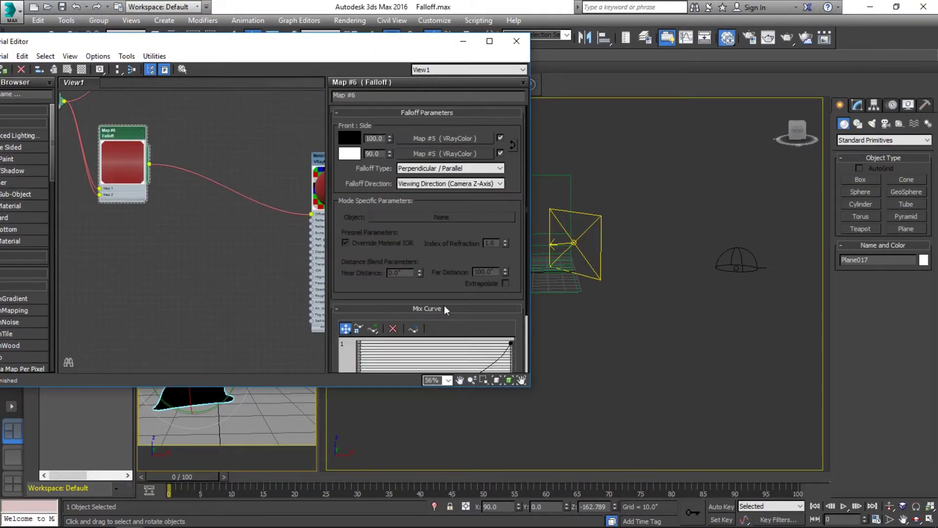
pyautogui.moveTo(369, 49); pyautogui.dragTo(512, 30)
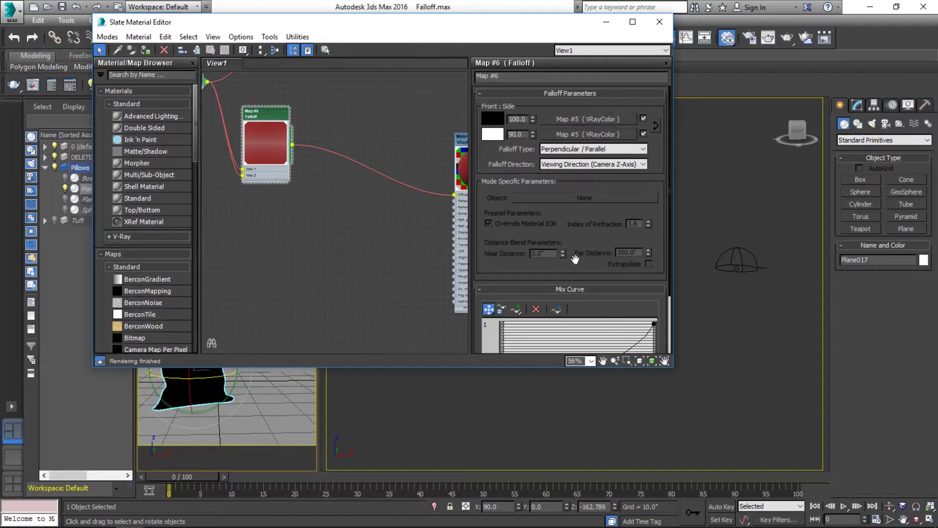
pyautogui.scroll(-3, 560, 215)
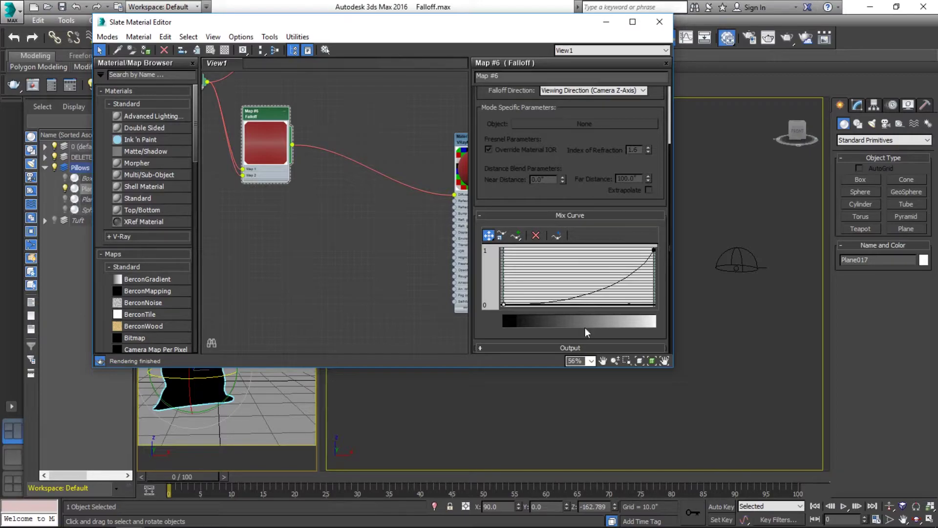
pyautogui.moveTo(592, 301); pyautogui.dragTo(570, 276)
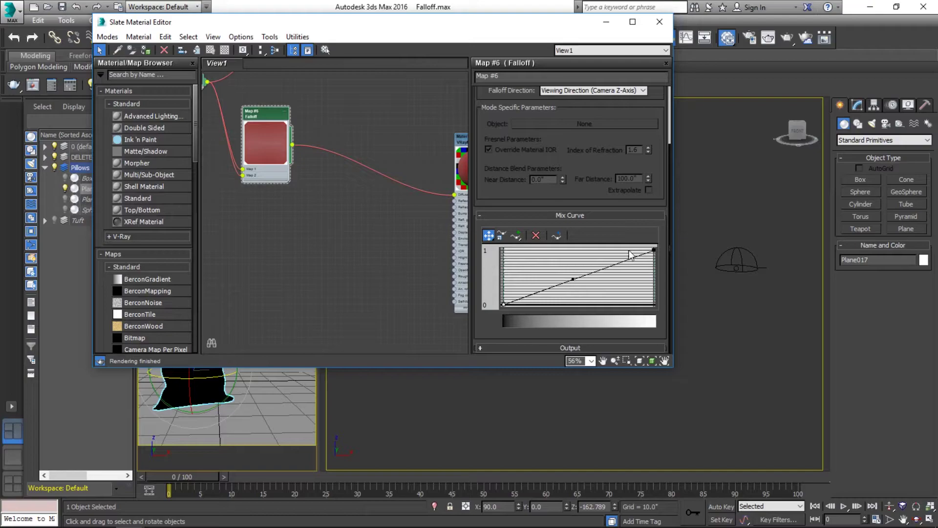
pyautogui.moveTo(573, 278)
pyautogui.mouseDown()
pyautogui.moveTo(612, 302)
pyautogui.moveTo(567, 284)
pyautogui.mouseUp()
# Add a Bezier-Smooth point about a third along the mix curve, tilt its handles into a hump and dip, and shift it toward the middle.
pyautogui.click(515, 235)
pyautogui.click(553, 288)
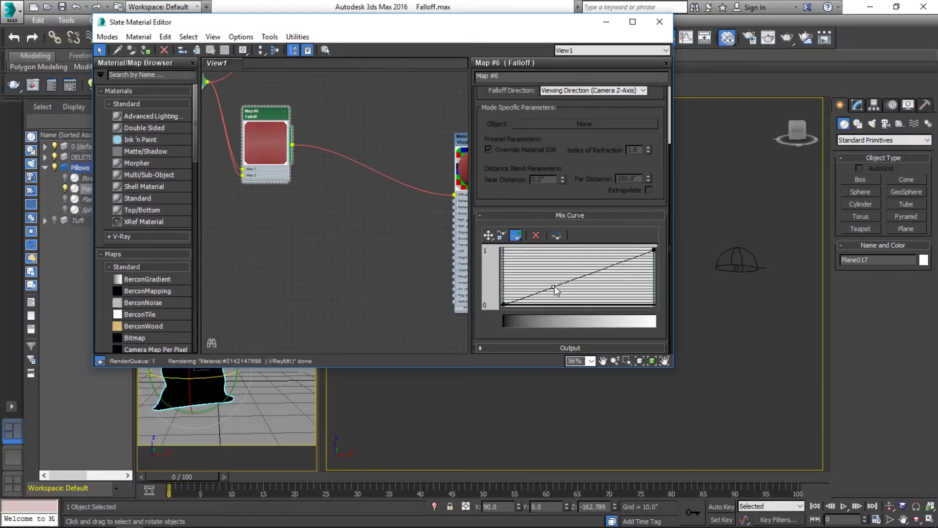
pyautogui.rightClick(554, 288)
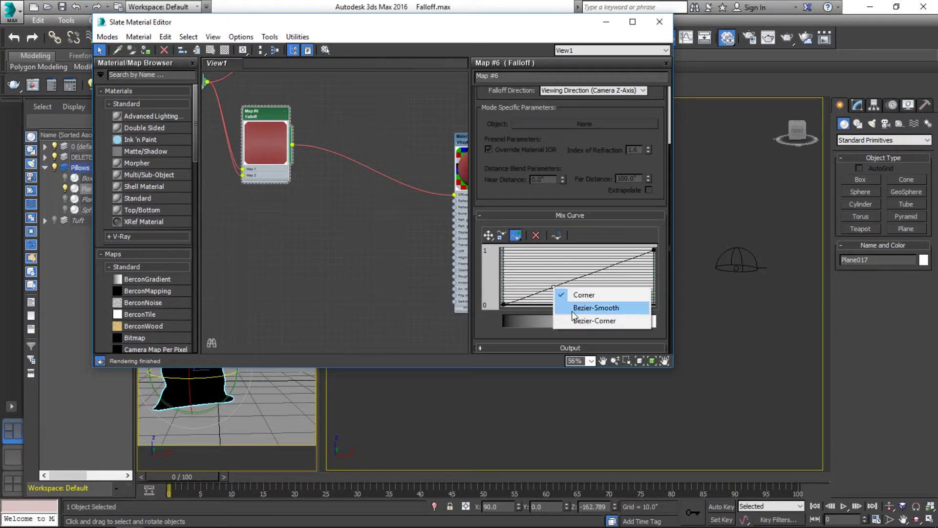
pyautogui.click(575, 308)
pyautogui.rightClick(550, 286)
pyautogui.moveTo(536, 287); pyautogui.dragTo(531, 256)
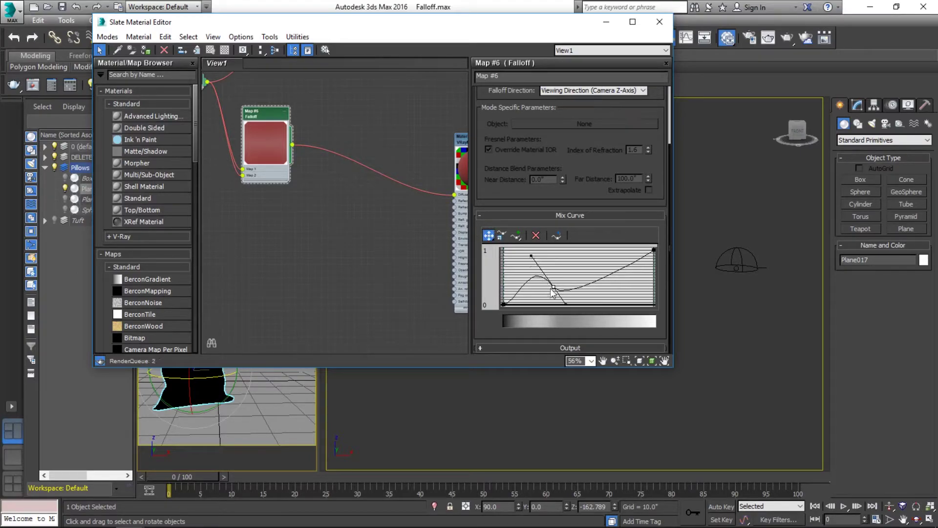
pyautogui.moveTo(557, 291); pyautogui.dragTo(577, 305)
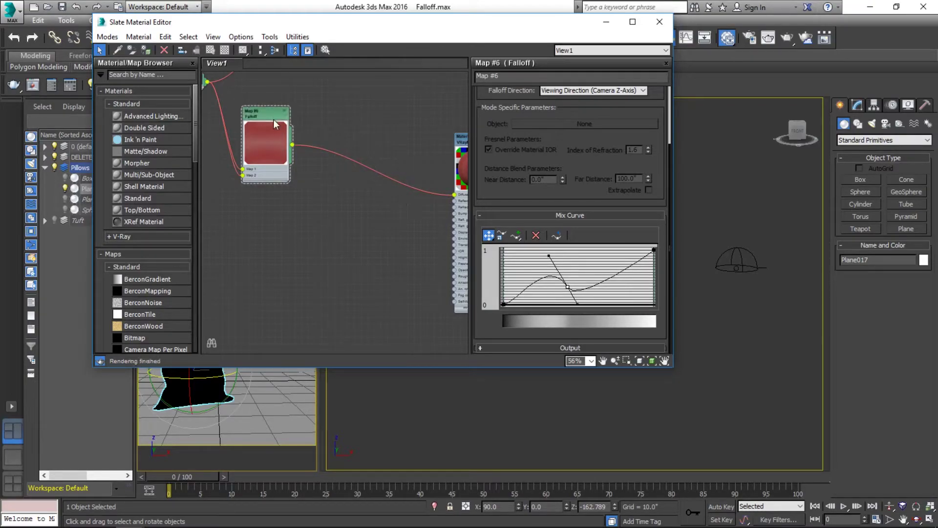
# Restart the interactive render and place the frame buffer beside the material editor so the mix curve stays accessible.
pyautogui.moveTo(376, 26); pyautogui.dragTo(592, 64)
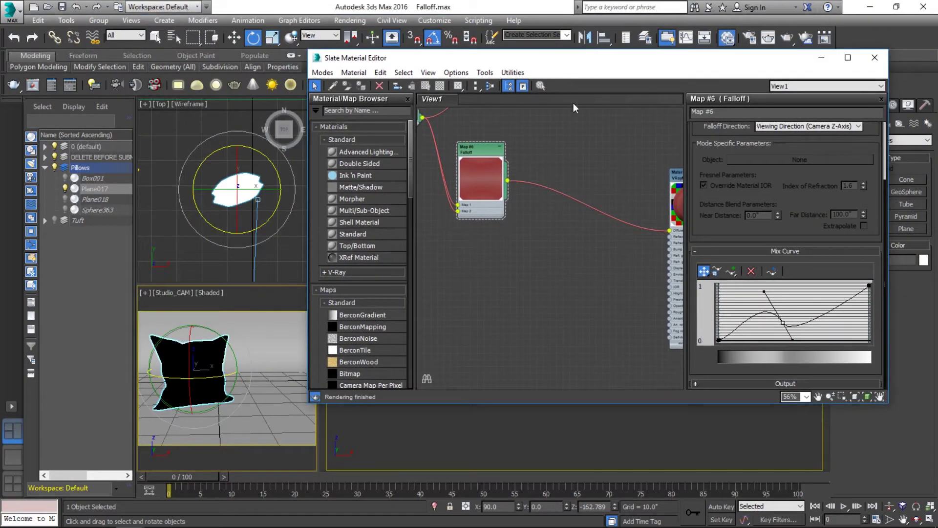
pyautogui.hotkey('alt', 'Tab')
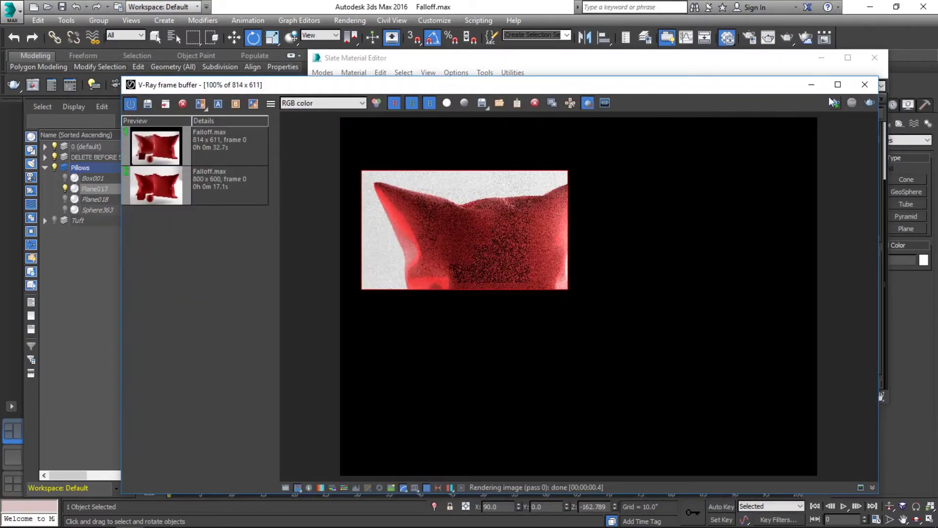
pyautogui.click(833, 102)
pyautogui.moveTo(586, 84); pyautogui.dragTo(310, 79)
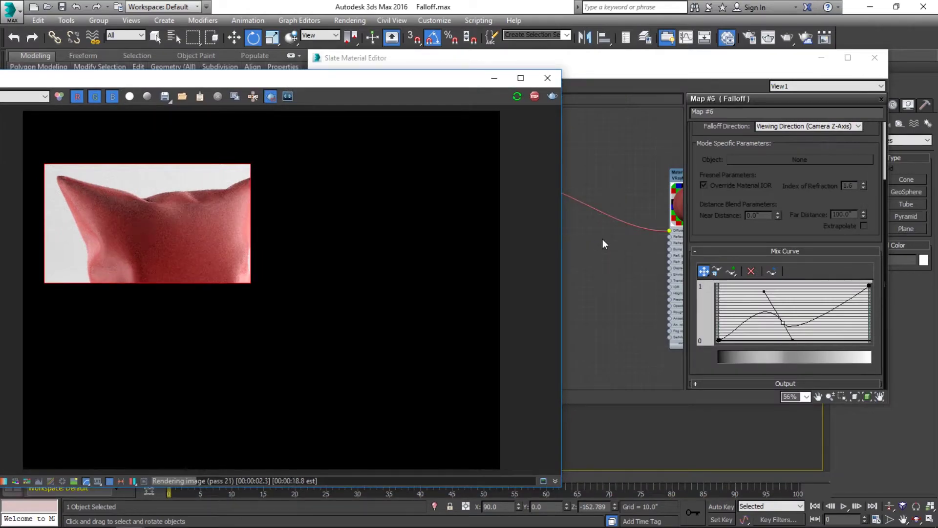
# Add a second mix curve point at the hump, convert it to Bezier-Smooth, and raise it into a higher, earlier peak.
pyautogui.click(603, 239)
pyautogui.click(781, 322)
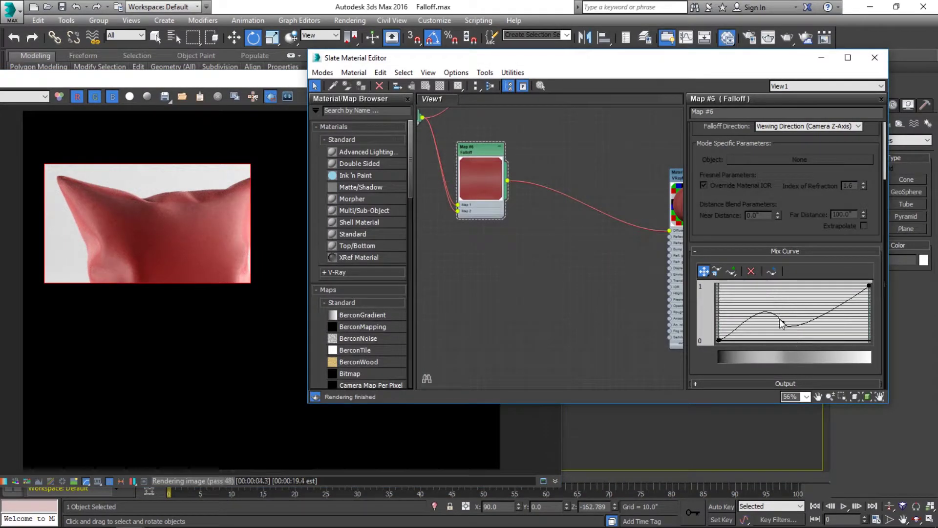
pyautogui.click(731, 272)
pyautogui.click(765, 313)
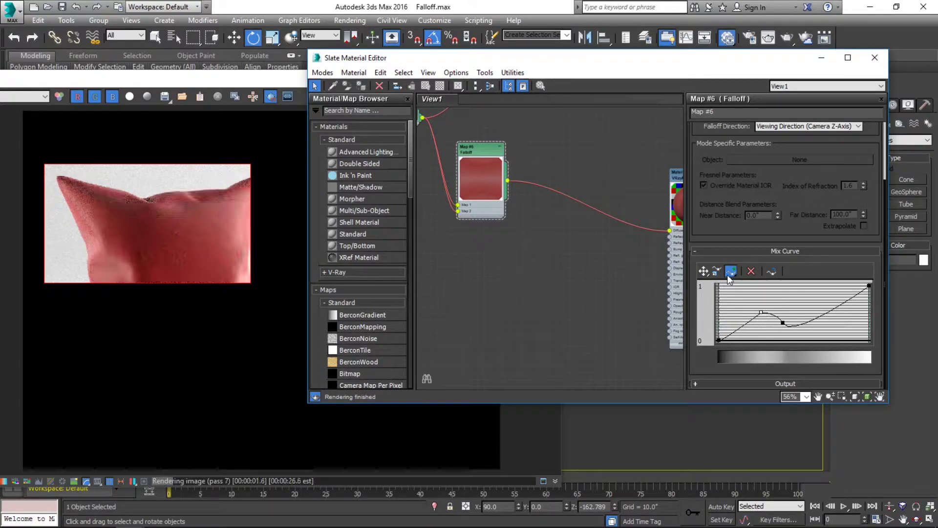
pyautogui.click(703, 271)
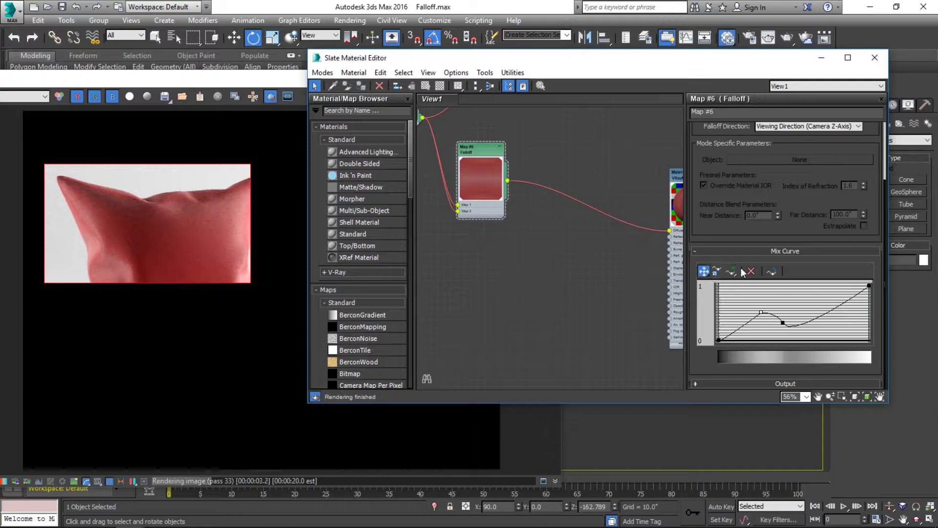
pyautogui.click(761, 312)
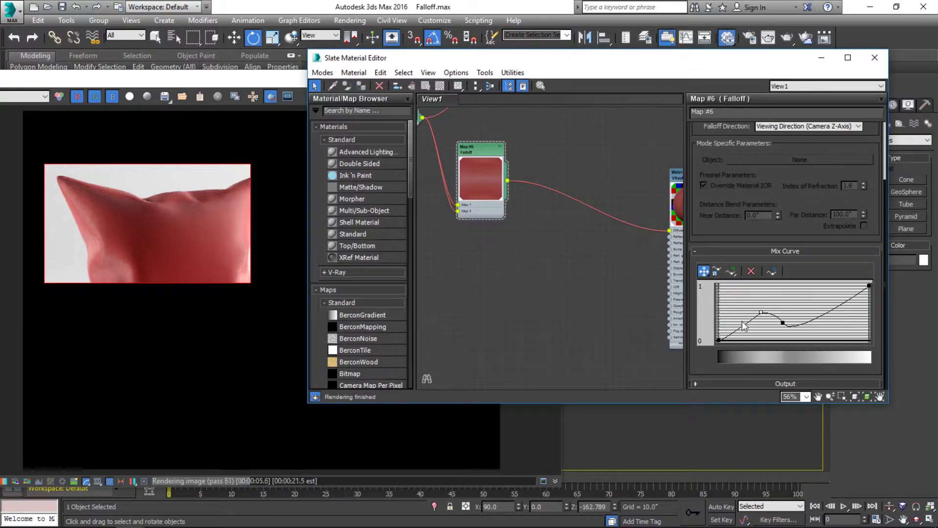
pyautogui.rightClick(761, 312)
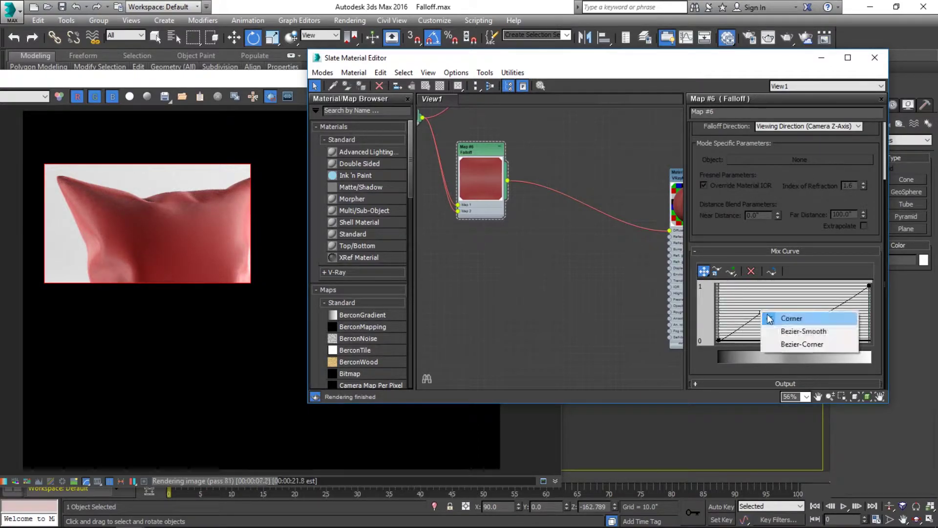
pyautogui.click(779, 344)
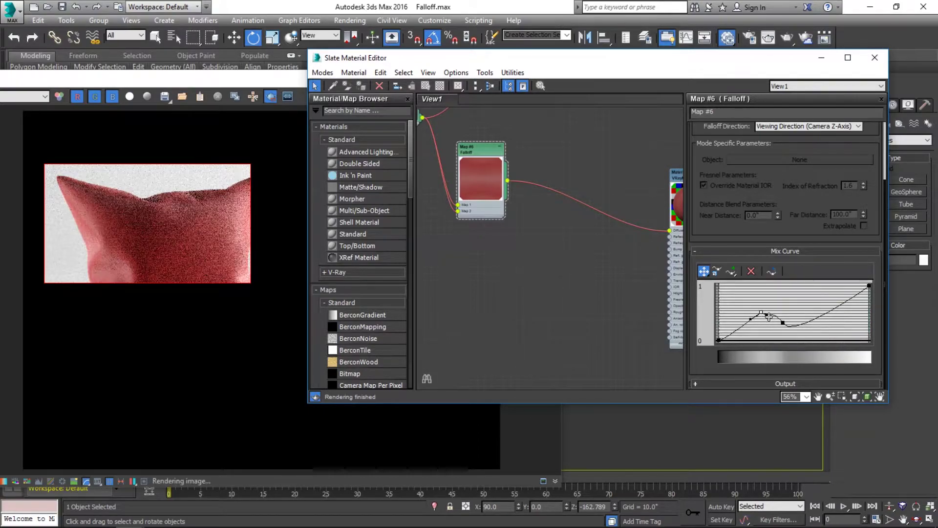
pyautogui.rightClick(761, 312)
pyautogui.click(782, 332)
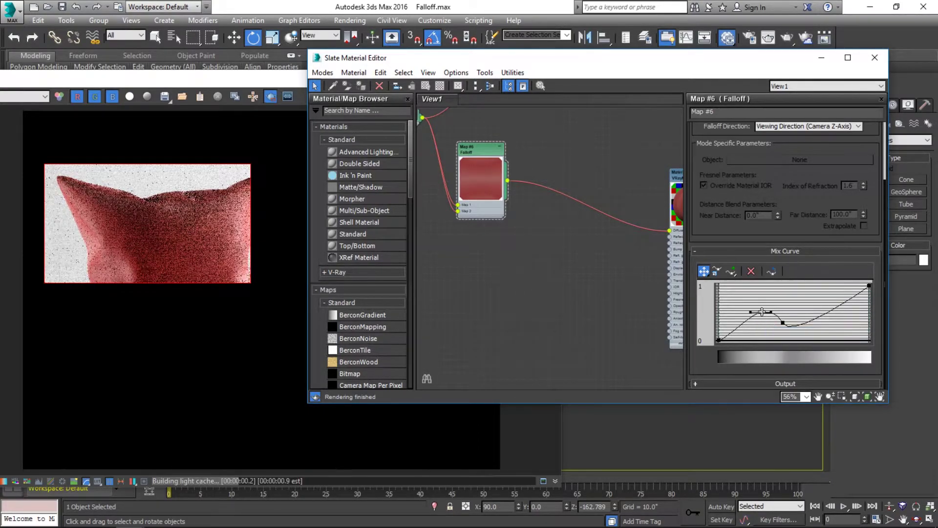
pyautogui.moveTo(762, 312)
pyautogui.mouseDown()
pyautogui.moveTo(760, 299)
pyautogui.moveTo(778, 312)
pyautogui.mouseUp()
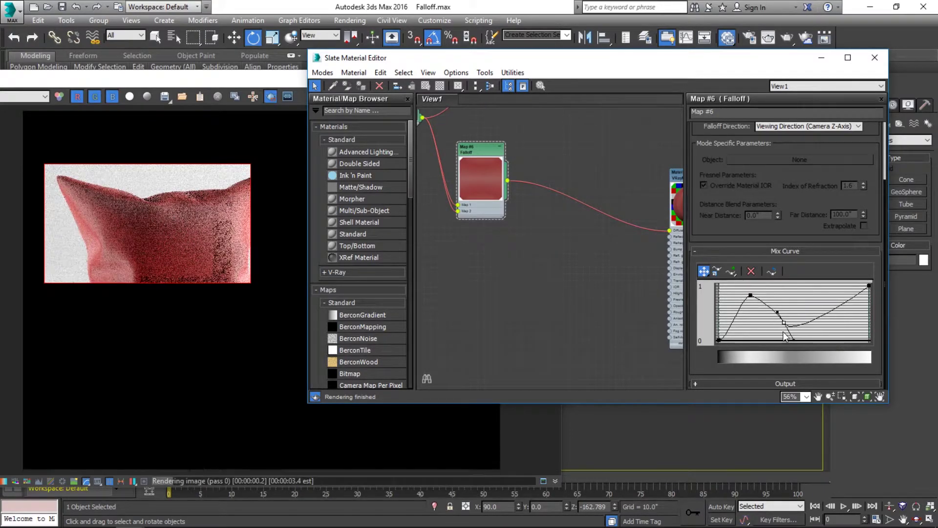
# Enlarge the render region to cover the whole pillow and reshape the mix curve's dip into a wide valley with long, level handles.
pyautogui.moveTo(784, 323); pyautogui.dragTo(787, 337)
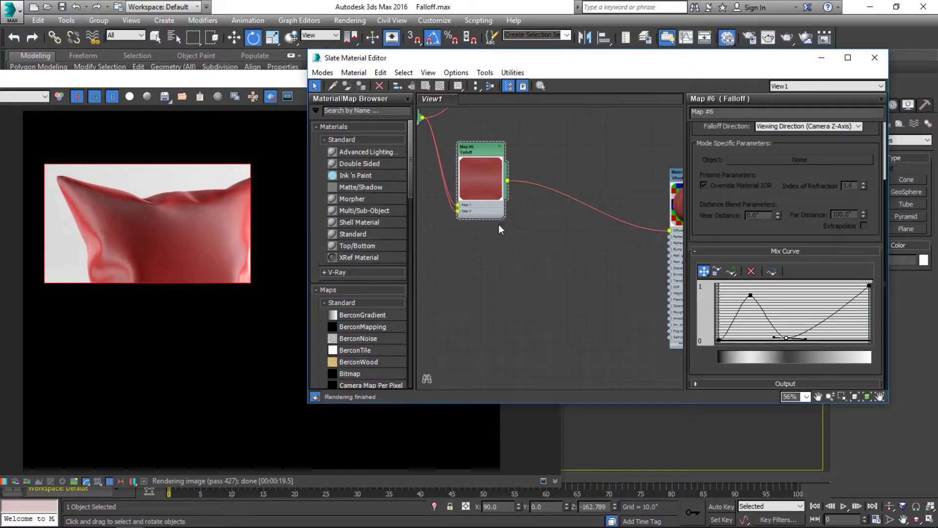
pyautogui.moveTo(44, 159); pyautogui.dragTo(301, 460)
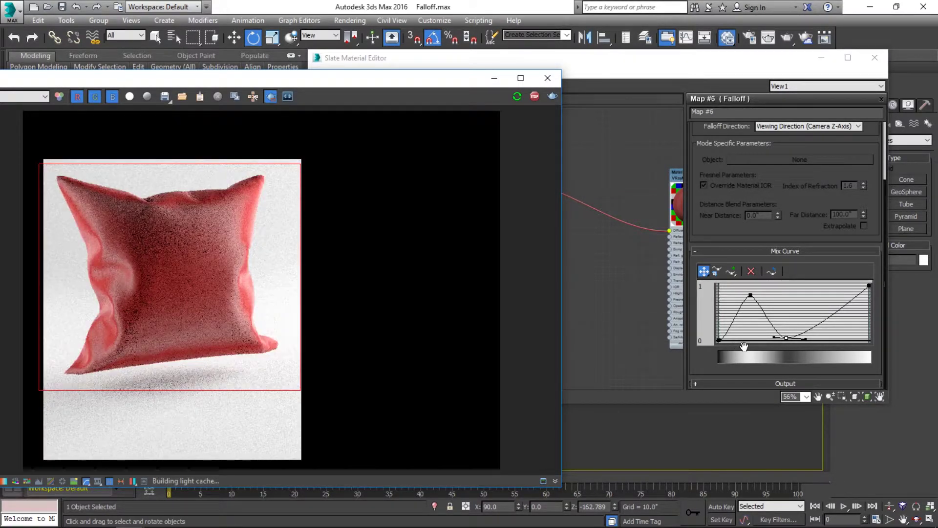
pyautogui.moveTo(805, 339); pyautogui.dragTo(810, 311)
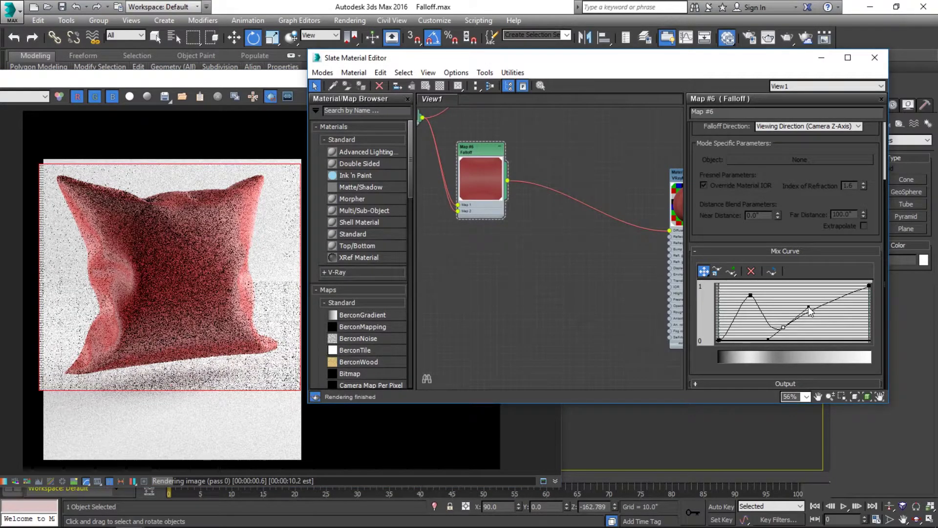
pyautogui.moveTo(810, 310); pyautogui.dragTo(837, 327)
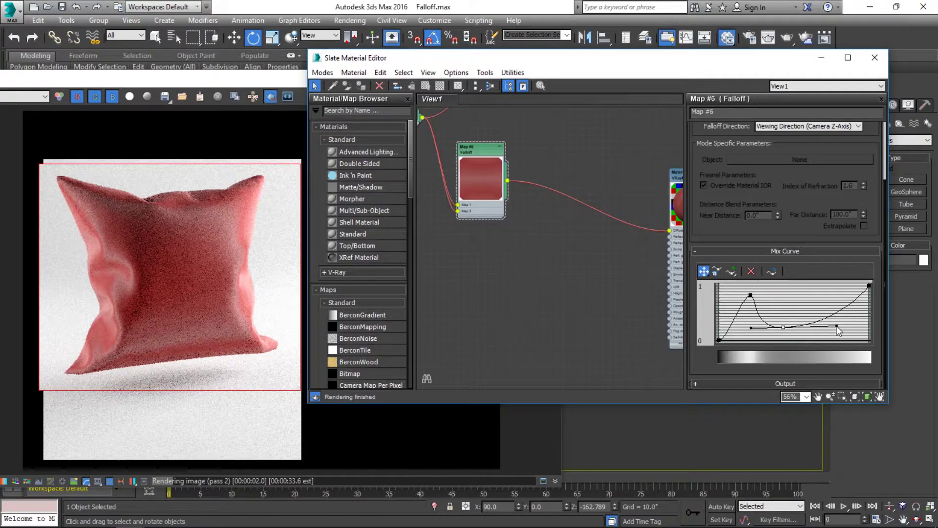
# Reshape the Falloff mix curve by shifting its valley and peak points farther along and dropping the end point to zero.
pyautogui.moveTo(839, 331); pyautogui.dragTo(852, 325)
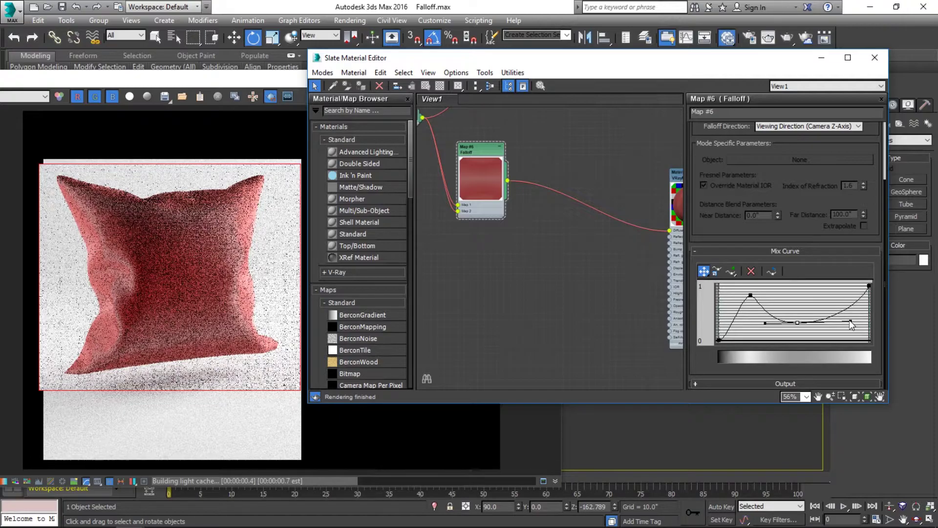
pyautogui.moveTo(850, 322); pyautogui.dragTo(847, 310)
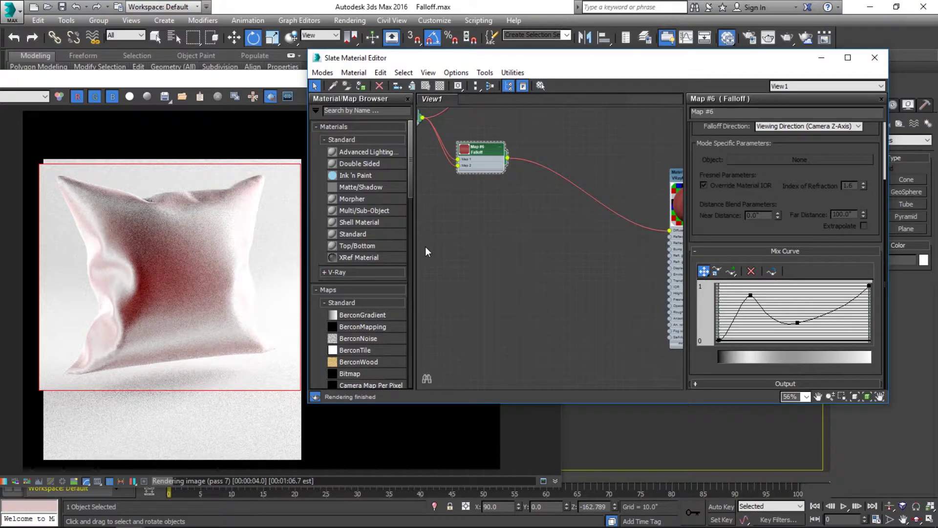
pyautogui.click(751, 295)
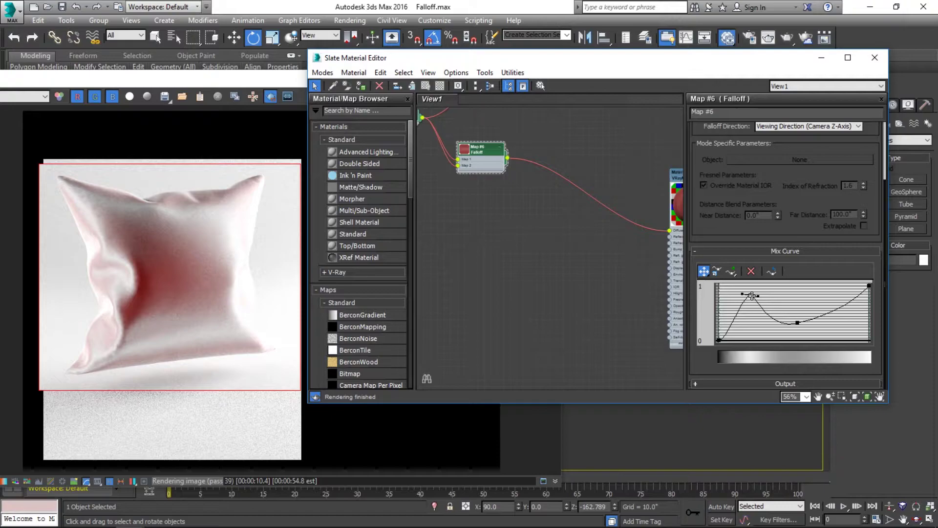
pyautogui.moveTo(753, 295); pyautogui.dragTo(733, 295)
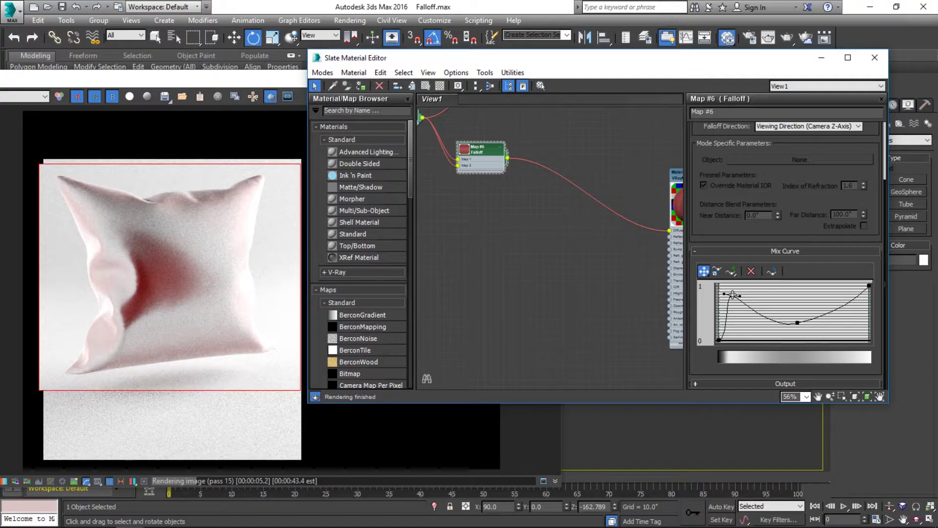
pyautogui.moveTo(733, 294); pyautogui.dragTo(768, 287)
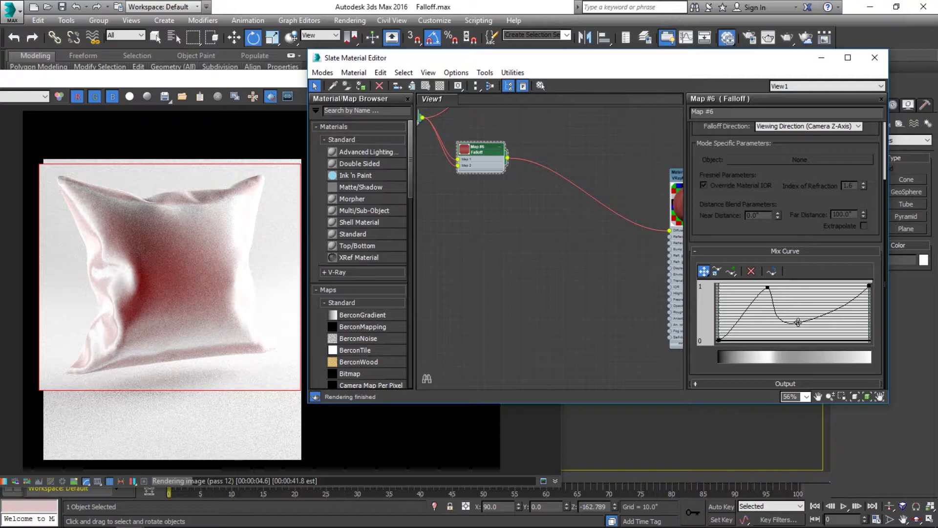
pyautogui.moveTo(869, 285); pyautogui.dragTo(870, 340)
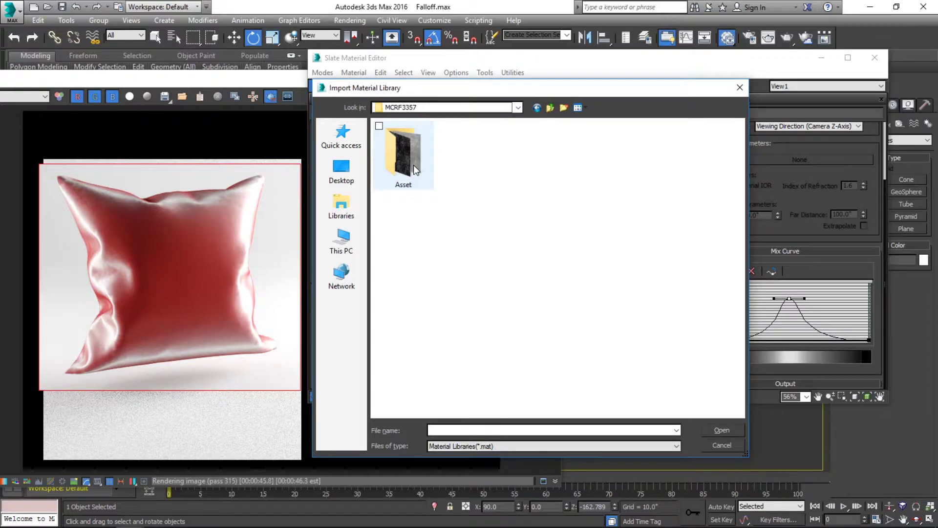
pyautogui.doubleClick(413, 165)
pyautogui.click(536, 107)
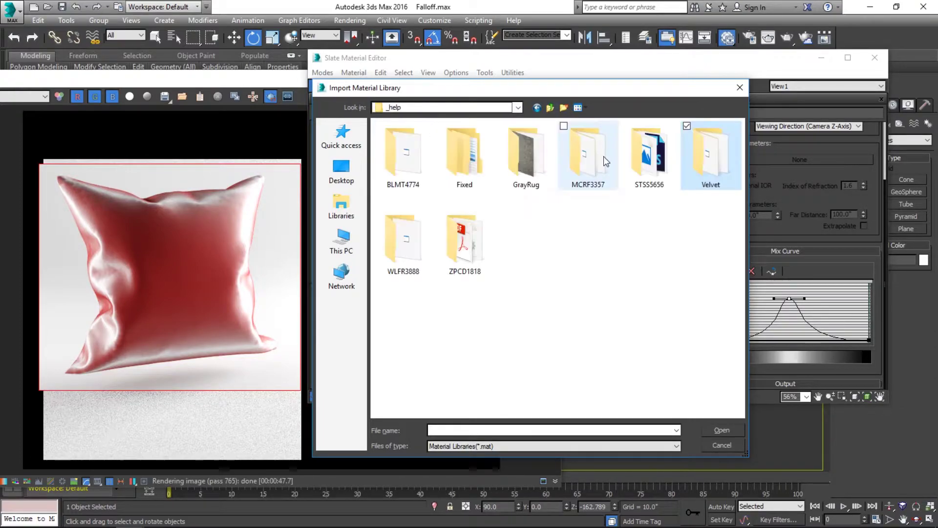
pyautogui.doubleClick(606, 161)
pyautogui.doubleClick(408, 155)
pyautogui.click(550, 109)
pyautogui.click(550, 110)
pyautogui.click(404, 154)
pyautogui.doubleClick(403, 154)
pyautogui.click(550, 109)
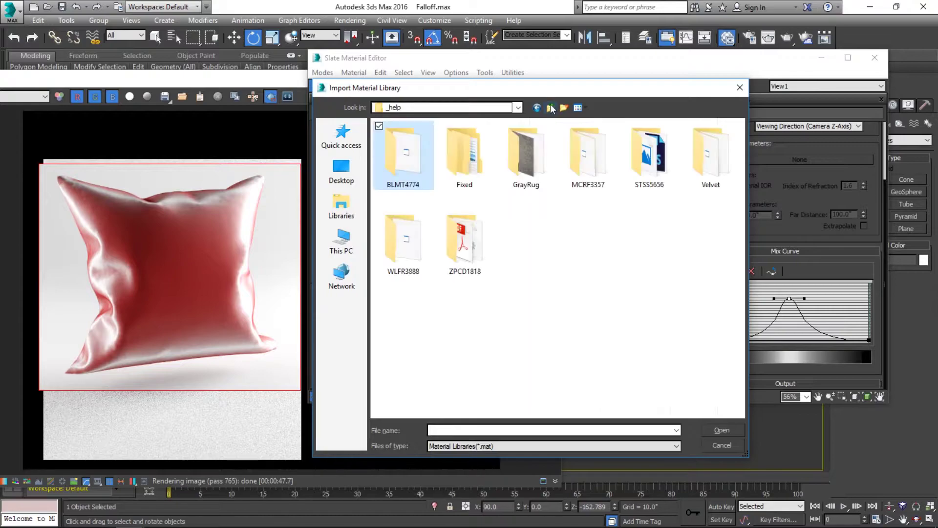
pyautogui.click(740, 87)
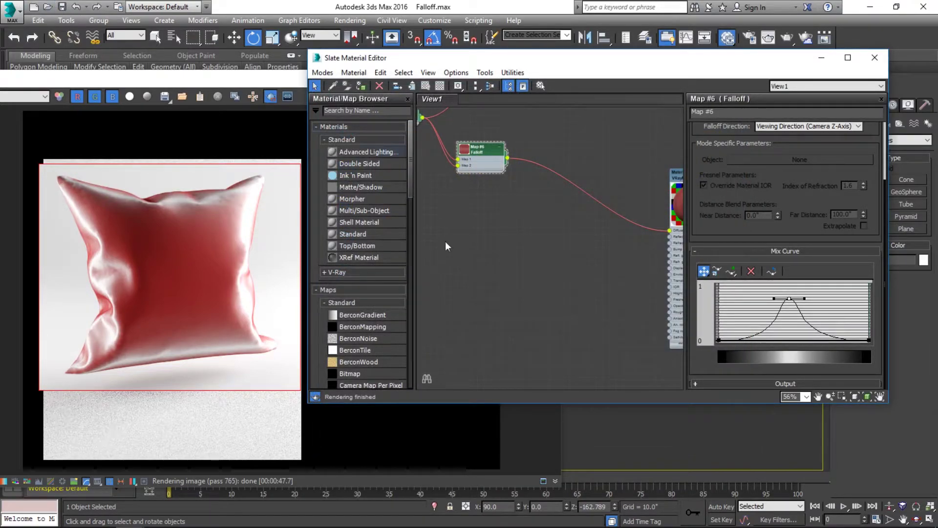
# Minimize the frame buffer, unhide the Tuft layer, and move the pillow in front of the tufted panel in the top view.
pyautogui.click(292, 80)
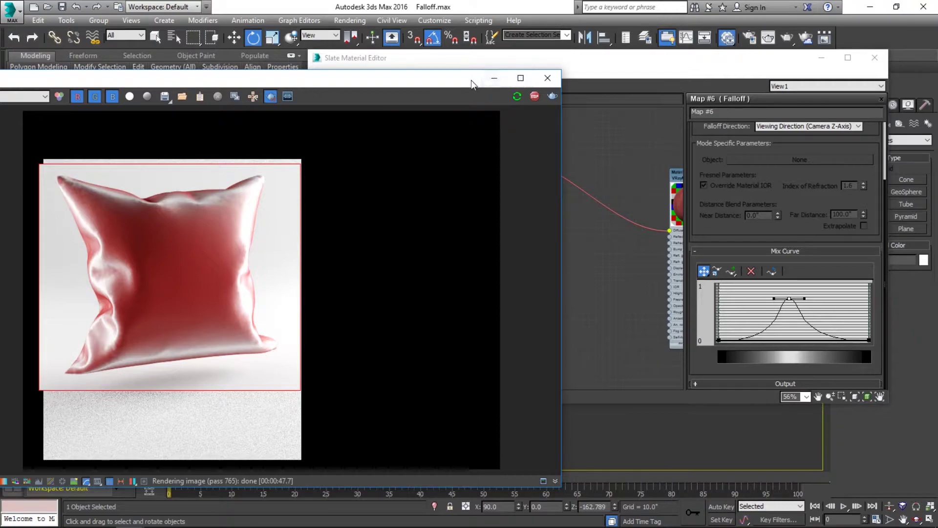
pyautogui.click(493, 80)
pyautogui.click(217, 355)
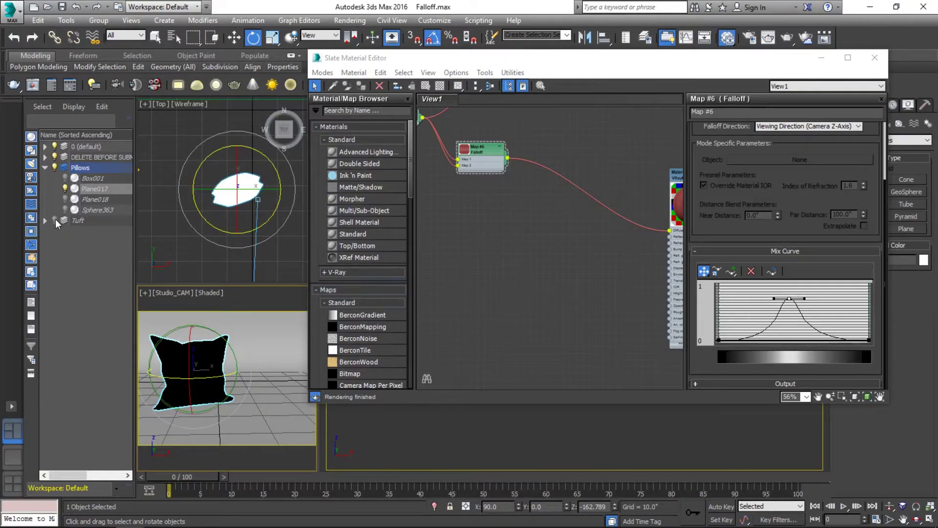
pyautogui.click(54, 221)
pyautogui.press('w')
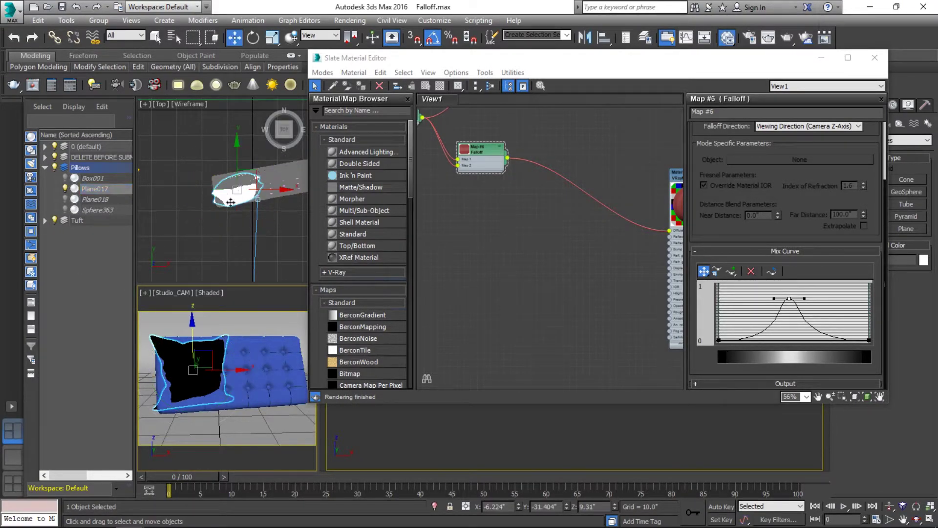
pyautogui.moveTo(241, 165); pyautogui.dragTo(261, 220)
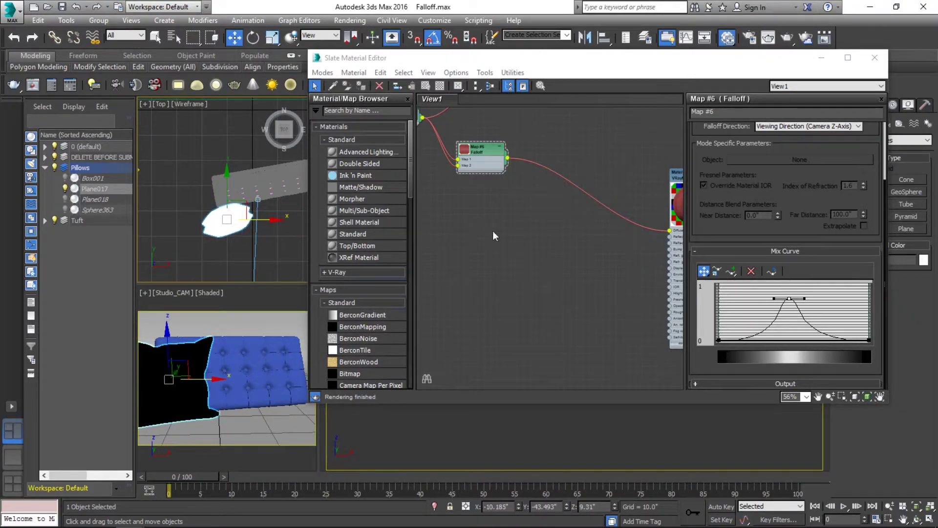
# Select the tufted panel group, restore the frame buffer, and enlarge the render region to cover nearly the whole frame.
pyautogui.click(226, 372)
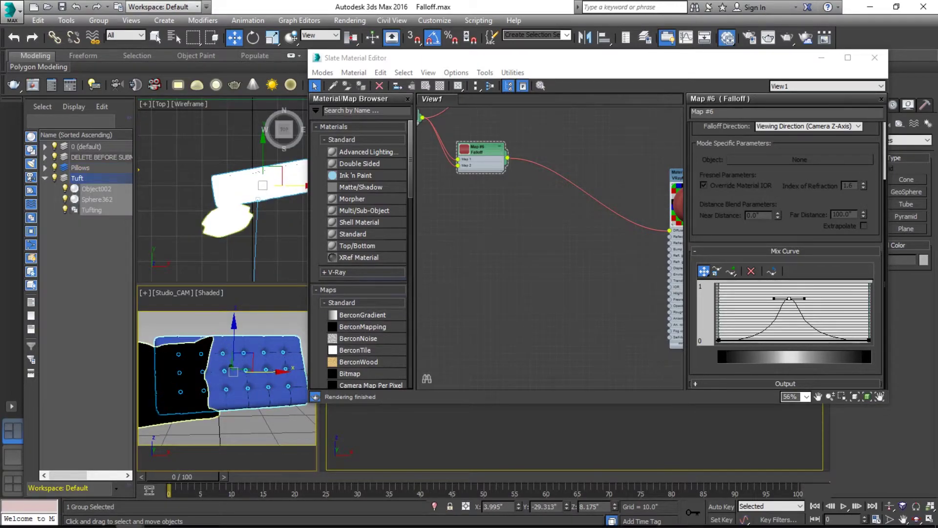
pyautogui.click(128, 516)
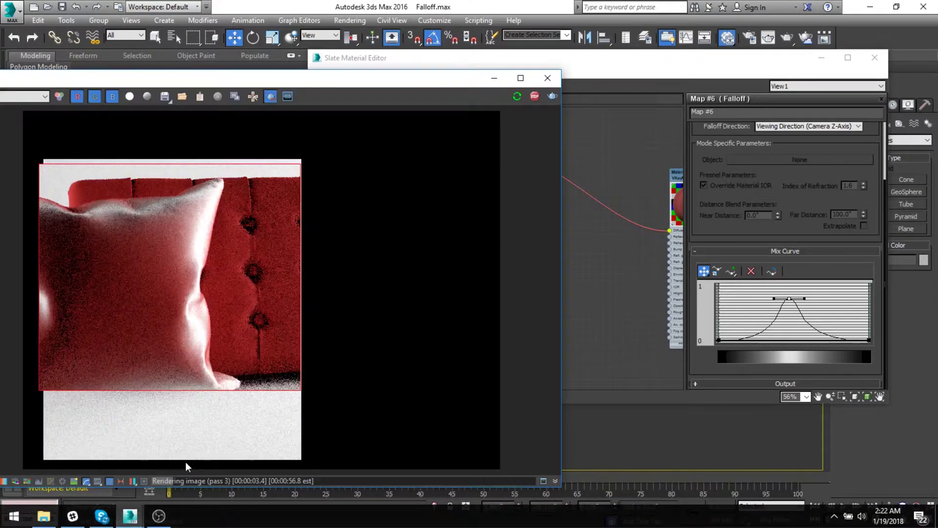
pyautogui.moveTo(266, 81); pyautogui.dragTo(319, 61)
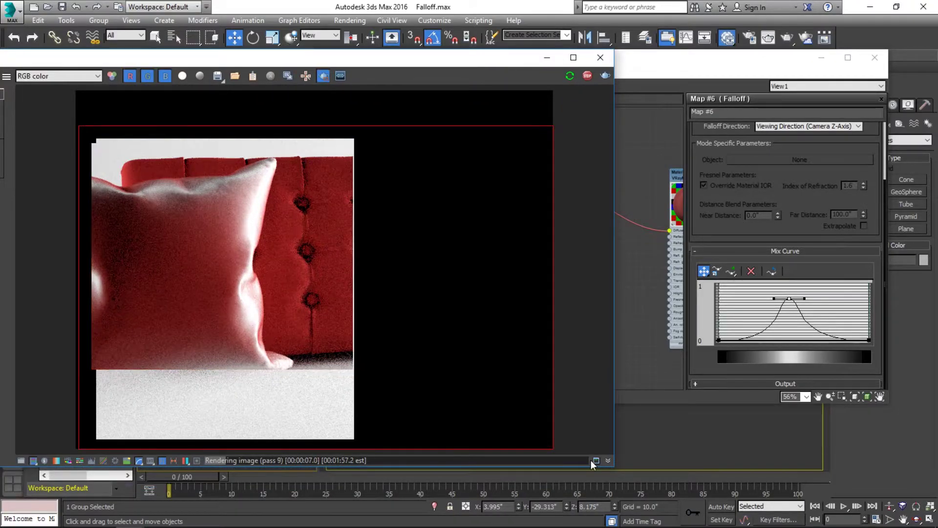
# Bring up the material editor and select the tufted panel directly from the interactive render.
pyautogui.press('m')
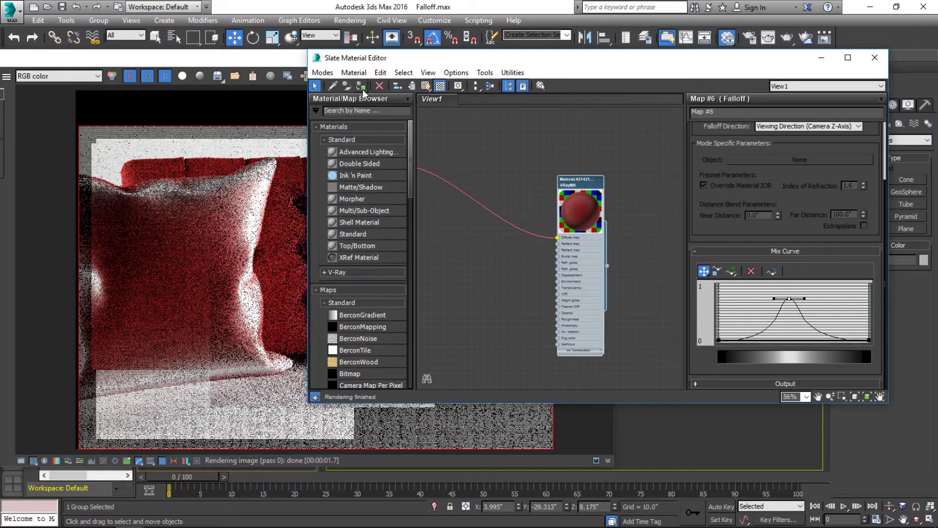
pyautogui.rightClick(288, 205)
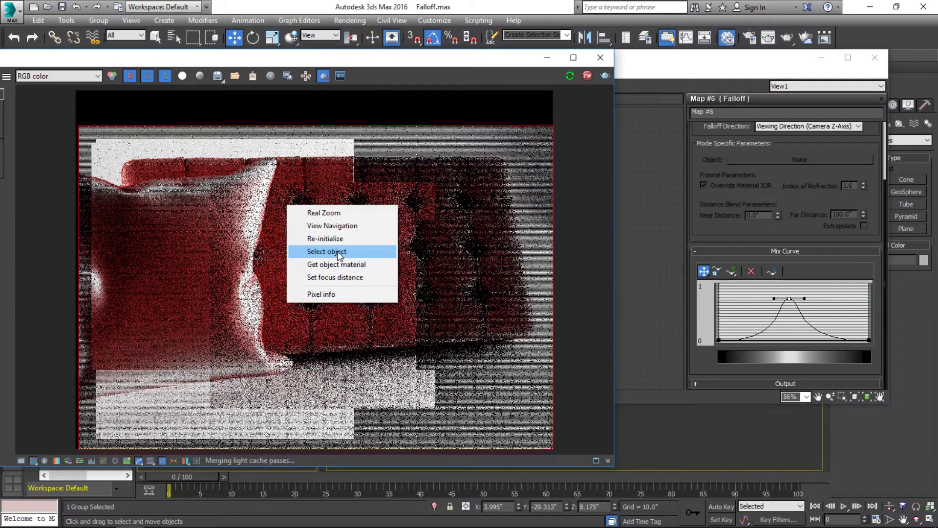
pyautogui.click(341, 252)
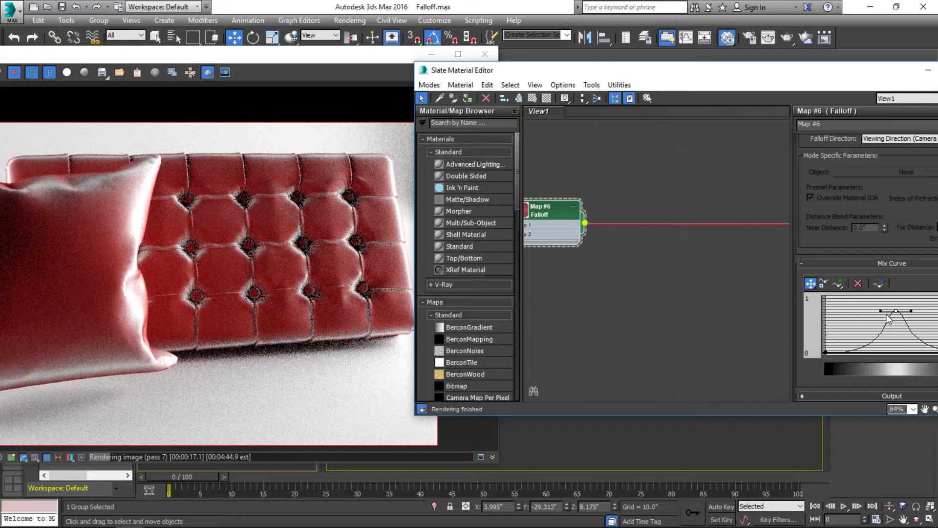
pyautogui.rightClick(235, 196)
pyautogui.click(282, 242)
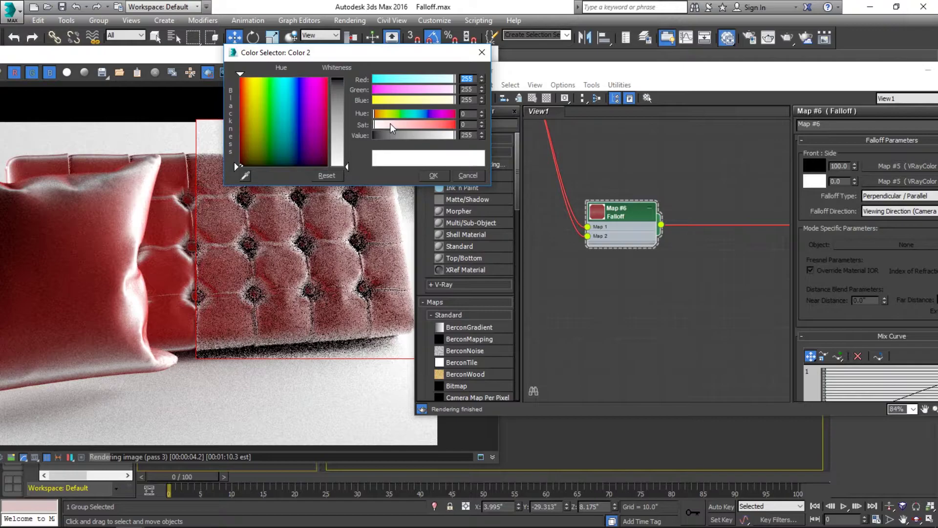
# Set the Map #6 Falloff side color to pale pink with saturation 117 and its amount to 90.
pyautogui.moveTo(390, 123); pyautogui.dragTo(410, 122)
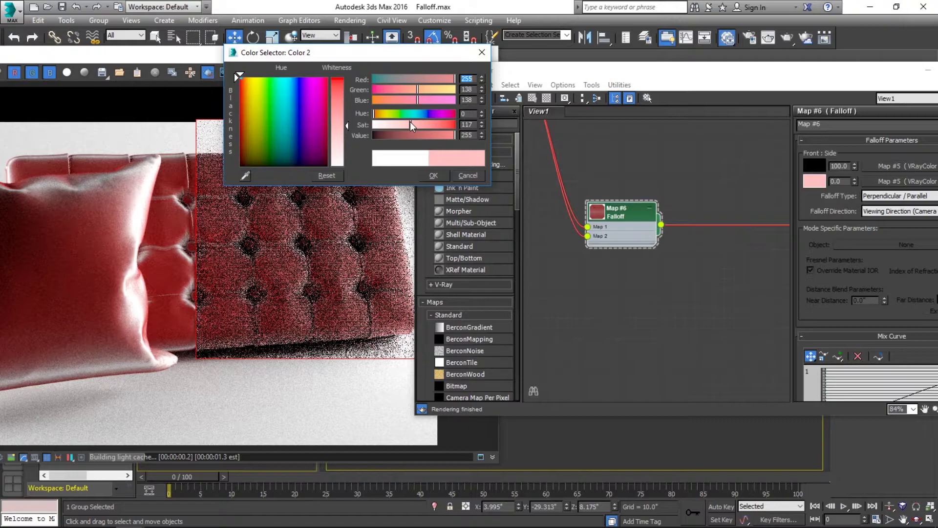
pyautogui.click(433, 175)
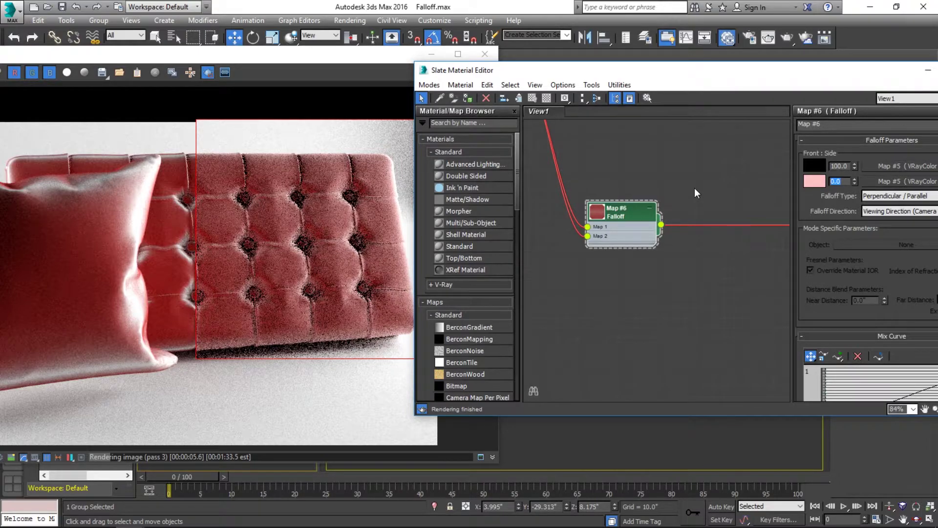
pyautogui.write('95')
pyautogui.press('Return')
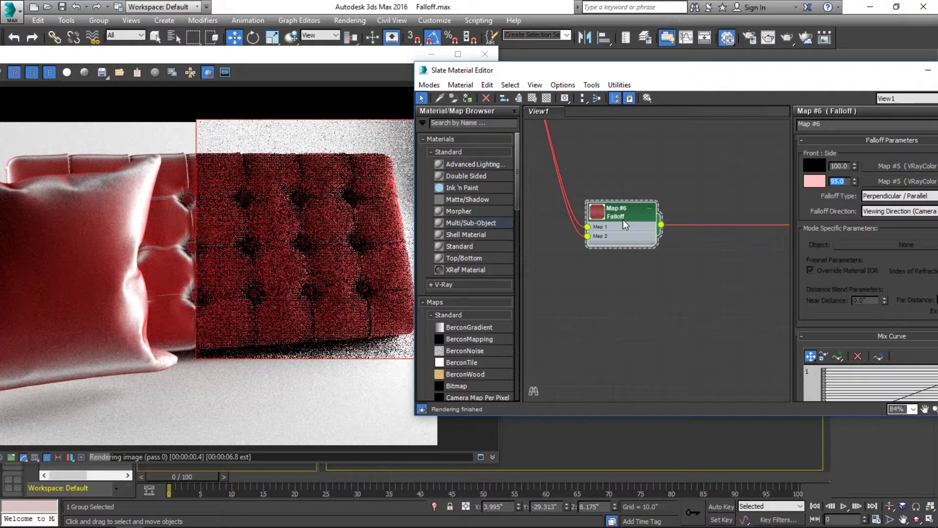
pyautogui.write('90')
pyautogui.press('Return')
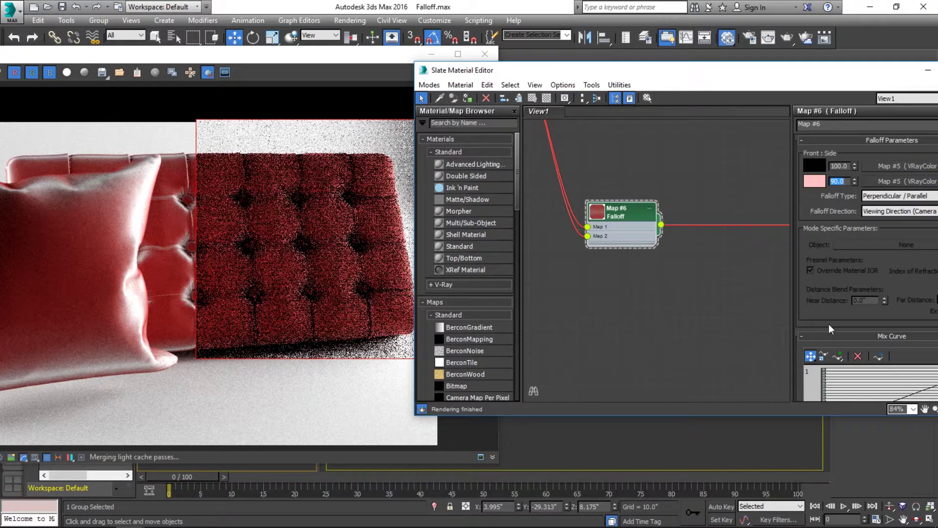
# Convert the start point of the Map #6 mix curve to Bezier-Corner and angle its handle low so the curve bows downward.
pyautogui.scroll(-3, 828, 324)
pyautogui.rightClick(827, 352)
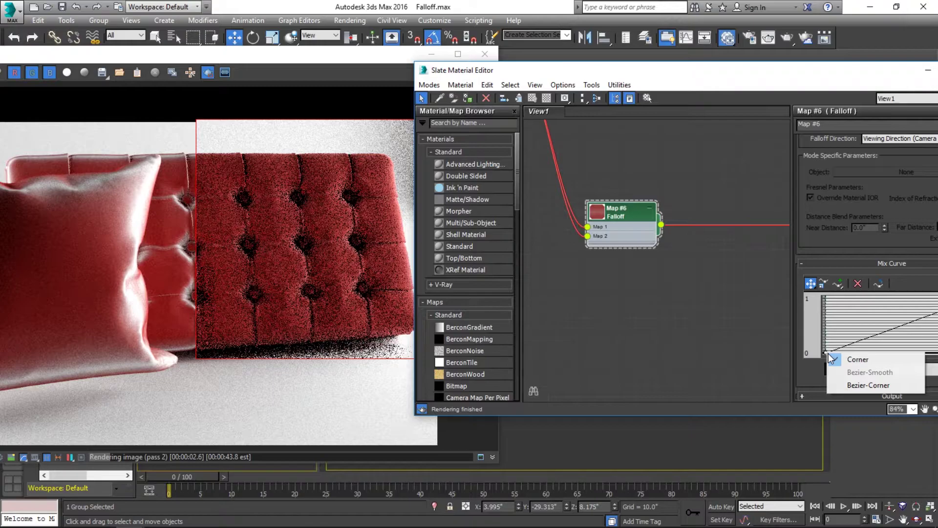
pyautogui.click(868, 385)
# Reposition the Map #6 Falloff node and enlarge its preview.
pyautogui.moveTo(608, 215); pyautogui.dragTo(566, 248)
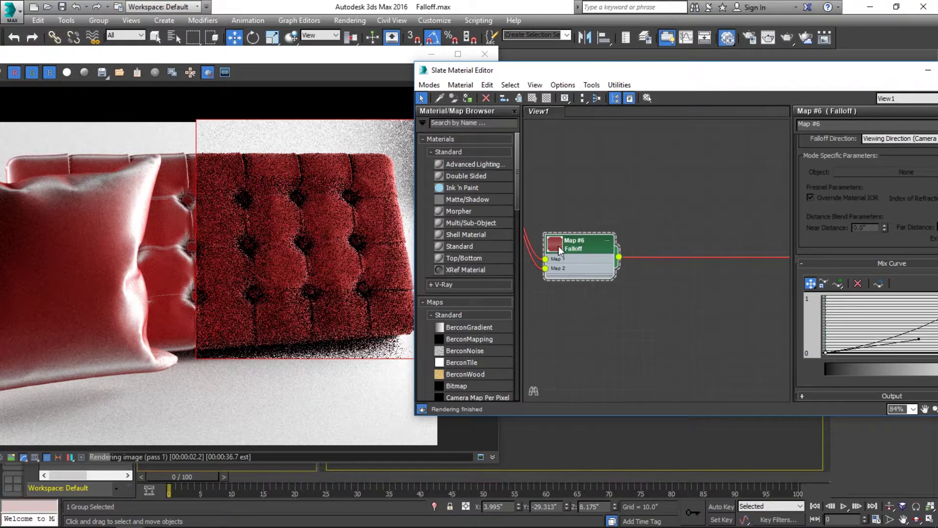
pyautogui.doubleClick(555, 244)
pyautogui.rightClick(579, 257)
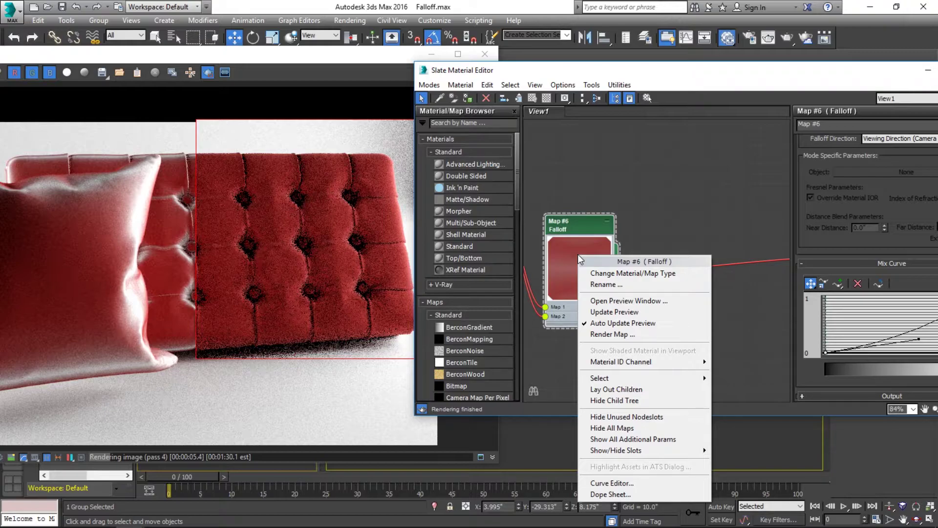
pyautogui.click(586, 232)
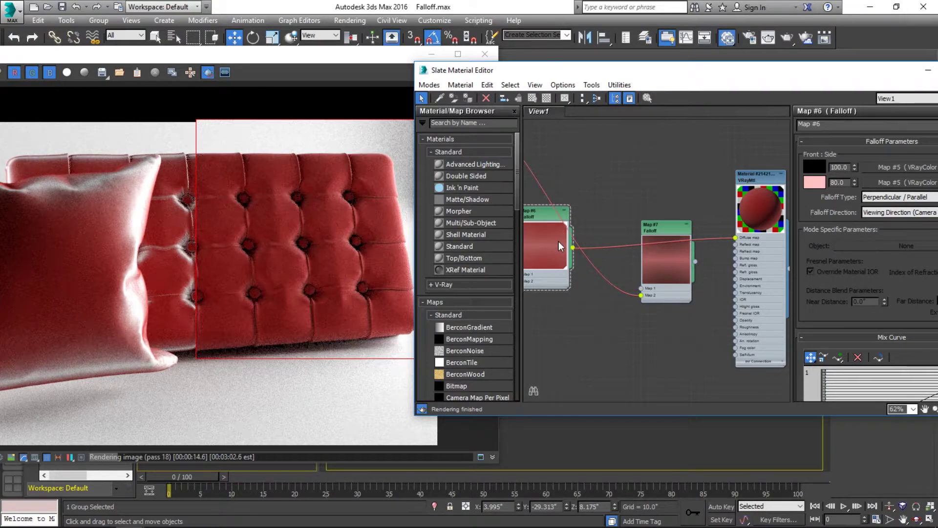
# Feed the Map #7 Falloff with Color Correction in Map 1 and Map #6 in Map 2, wire it to the material's diffuse, and select Map #6.
pyautogui.moveTo(572, 247); pyautogui.dragTo(642, 289)
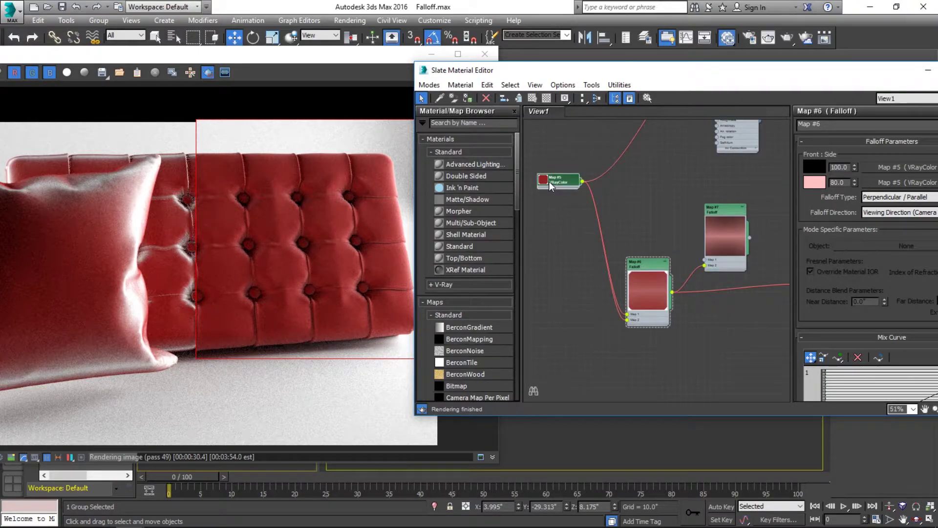
pyautogui.click(493, 125)
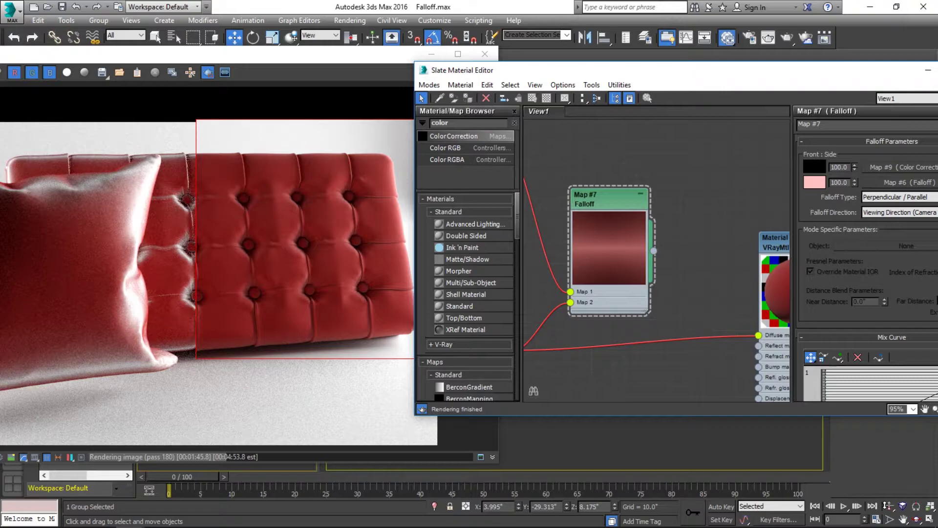
pyautogui.moveTo(611, 245); pyautogui.dragTo(700, 306, button='middle')
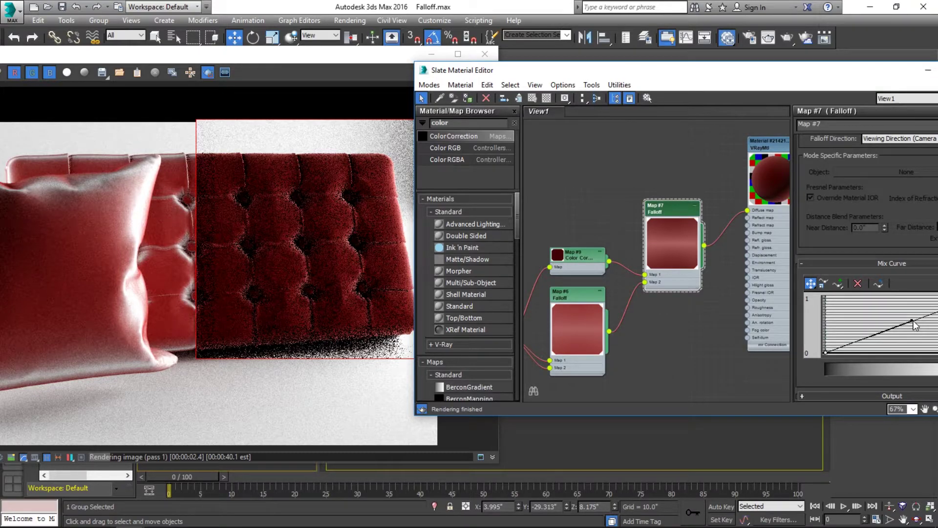
pyautogui.click(576, 295)
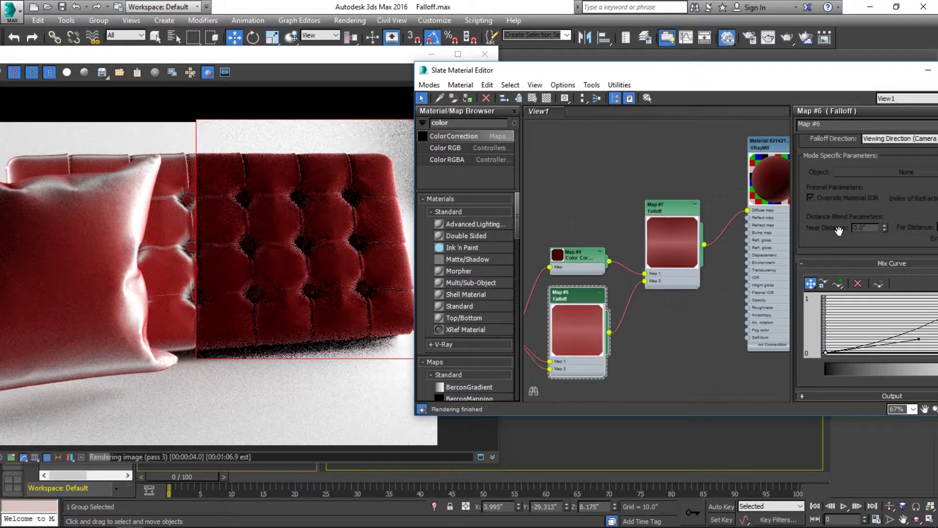
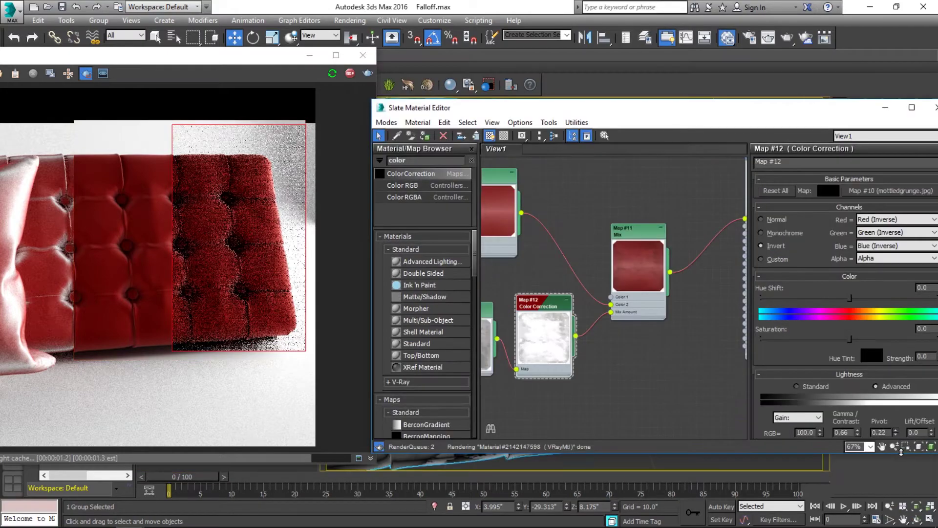
# Raise the Pivot and nudge the Gamma/Contrast in the advanced lightness settings of the Map #12 Color Correction.
pyautogui.moveTo(901, 451); pyautogui.dragTo(902, 445)
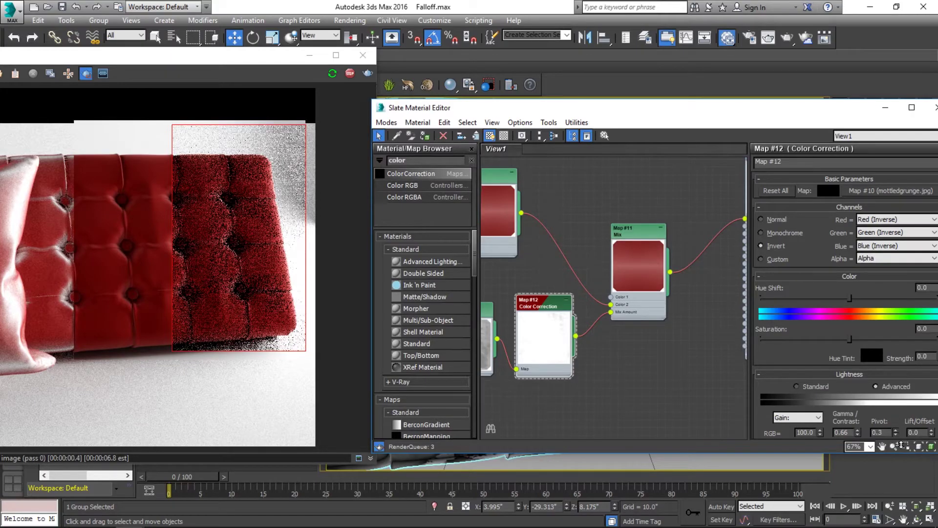
pyautogui.moveTo(902, 445); pyautogui.dragTo(900, 412)
pyautogui.moveTo(859, 435); pyautogui.dragTo(859, 433)
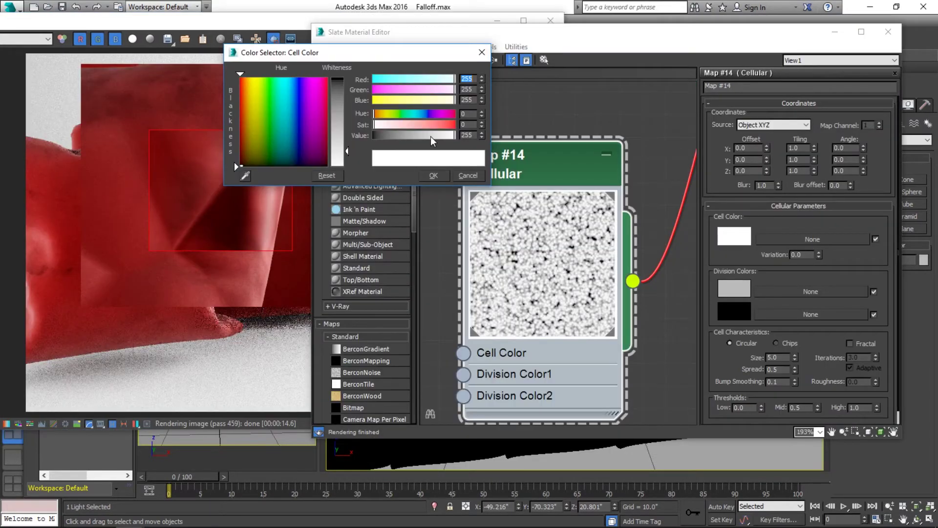
# Dismiss the cell color selection and set the Map #5 VRayColor to magenta with red 0.682, green 0.031 and blue 0.659.
pyautogui.click(468, 176)
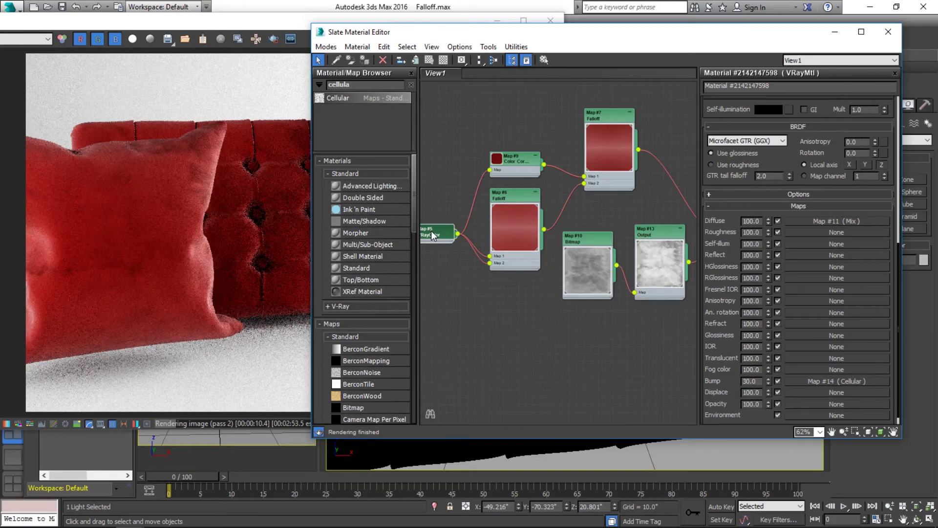
pyautogui.doubleClick(432, 236)
pyautogui.click(859, 198)
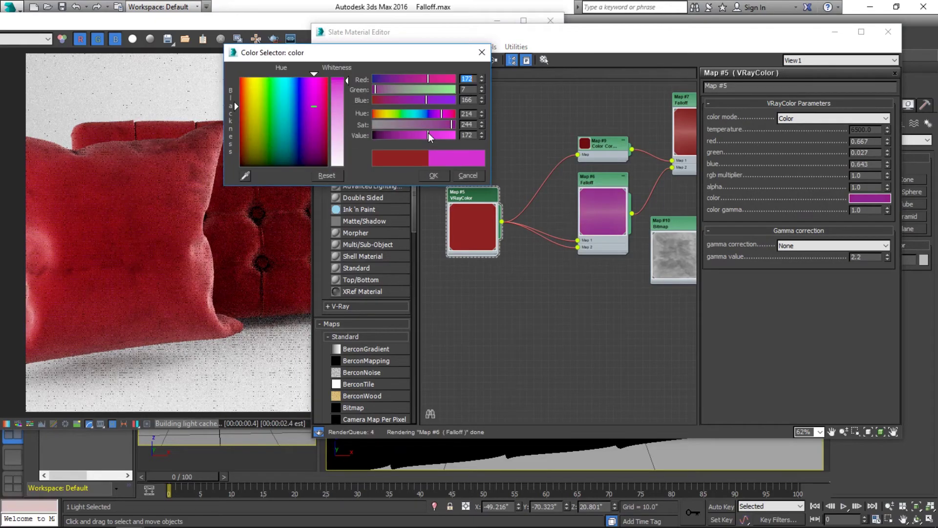
pyautogui.moveTo(428, 133); pyautogui.dragTo(429, 134)
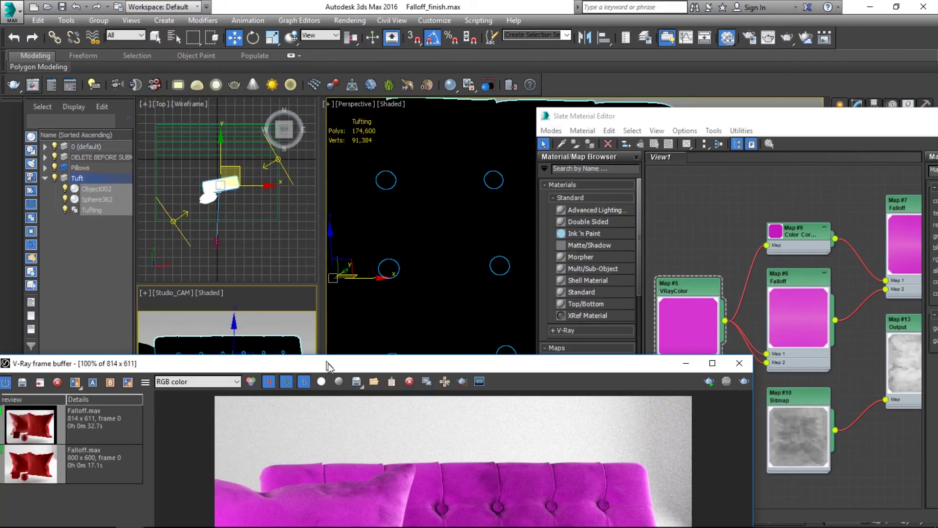
# Create a small sphere from the top view, in front of the tufted panel.
pyautogui.moveTo(333, 362); pyautogui.dragTo(333, 426)
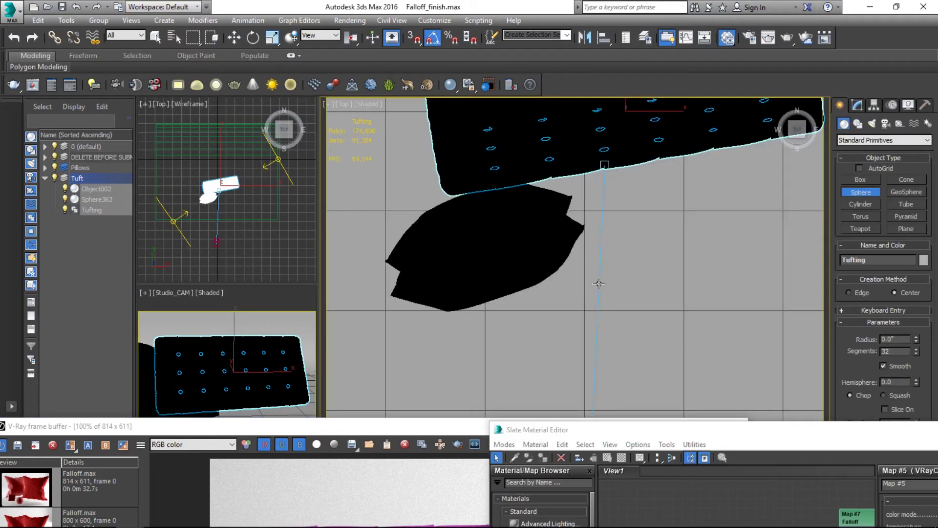
pyautogui.moveTo(598, 280); pyautogui.dragTo(605, 284)
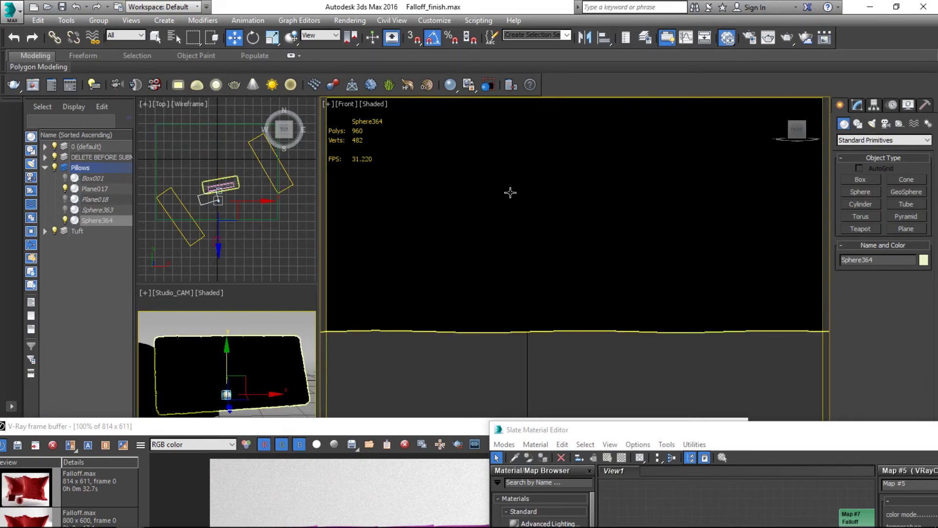
# Define a render region around the pillow edge and the nearby tufting buttons, and start the interactive render.
pyautogui.moveTo(265, 430); pyautogui.dragTo(272, 84)
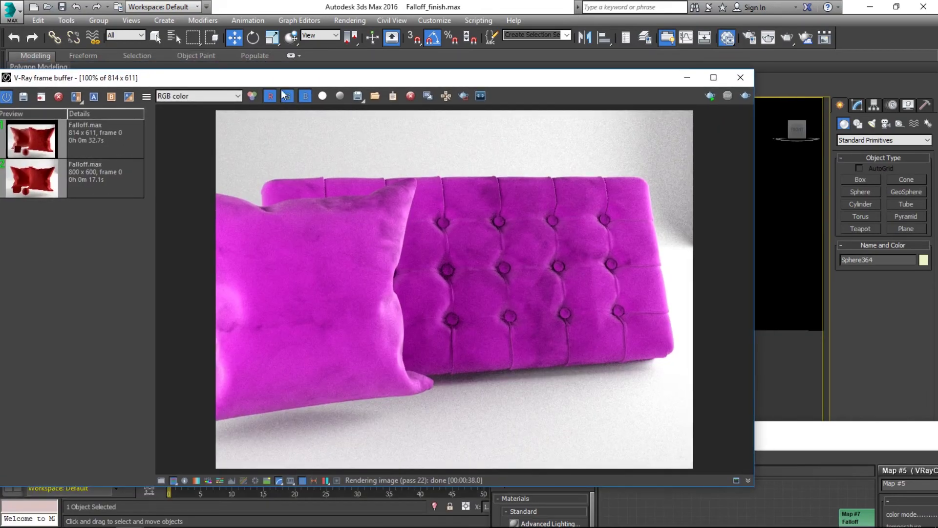
pyautogui.click(462, 96)
pyautogui.moveTo(379, 230); pyautogui.dragTo(521, 363)
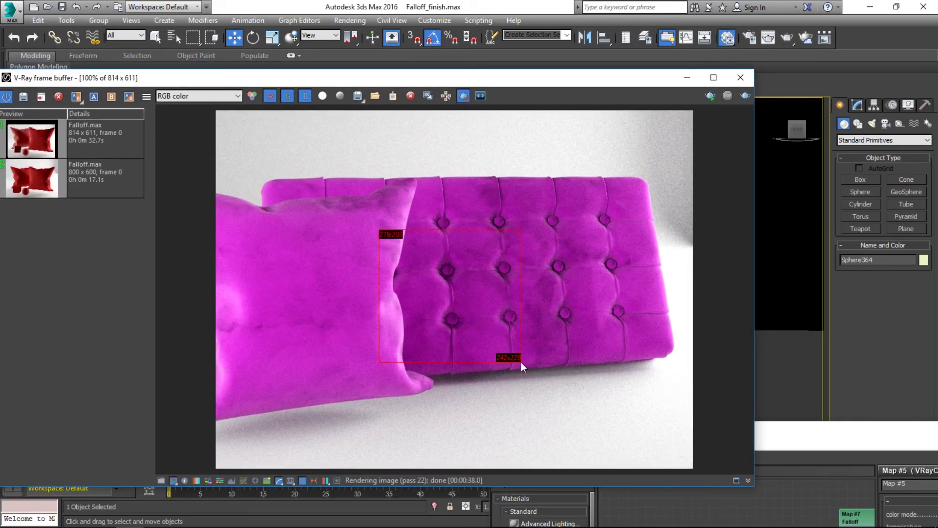
pyautogui.moveTo(362, 212); pyautogui.dragTo(543, 364)
pyautogui.click(711, 96)
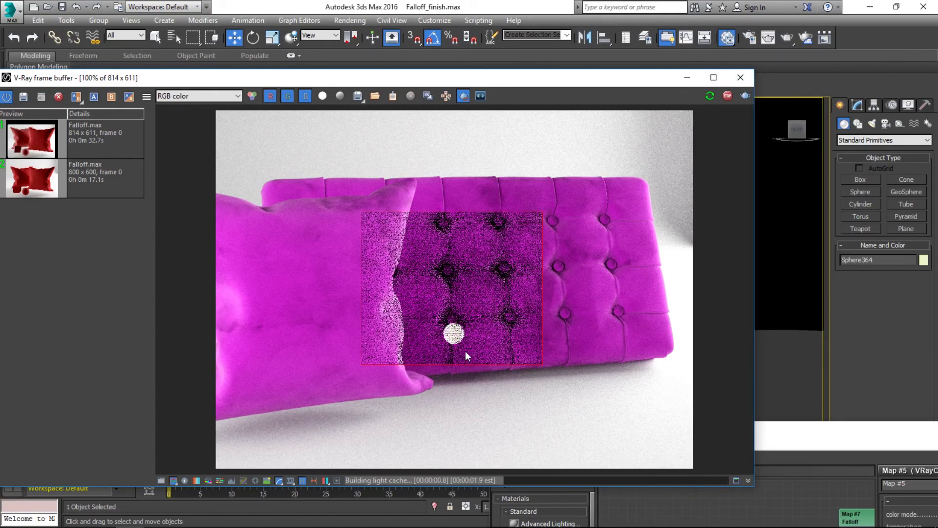
# Select the sphere from within the render and assign the magenta fabric material to it.
pyautogui.rightClick(452, 333)
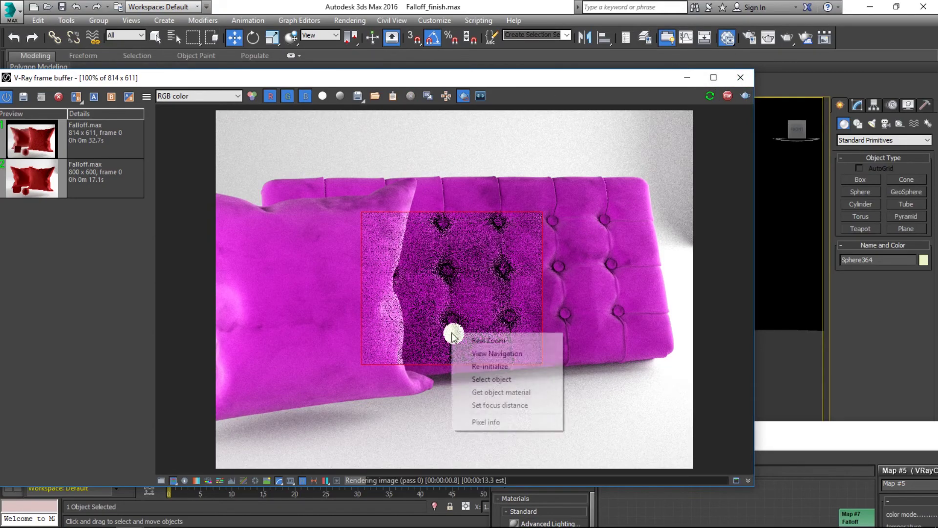
pyautogui.click(496, 378)
pyautogui.click(826, 445)
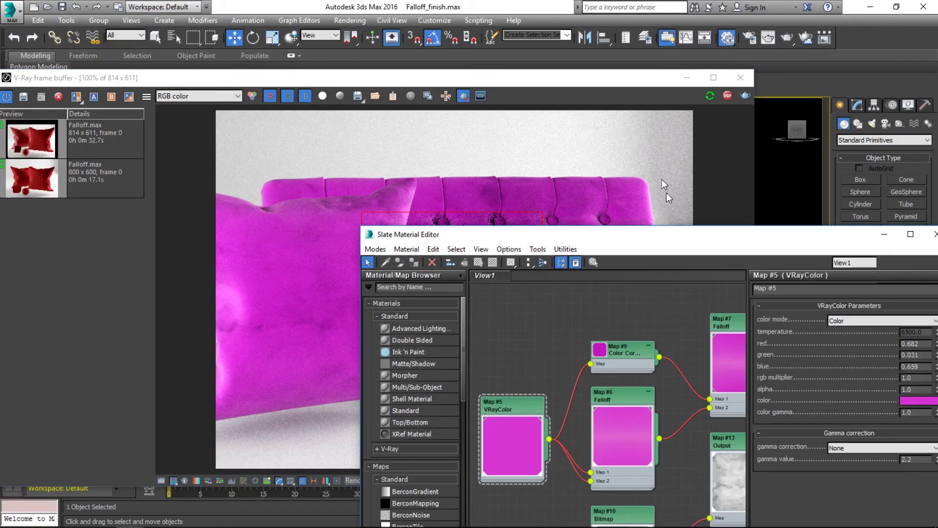
pyautogui.scroll(-3, 644, 228)
pyautogui.moveTo(663, 301); pyautogui.dragTo(438, 320, button='middle')
pyautogui.click(562, 265)
pyautogui.moveTo(460, 139); pyautogui.dragTo(702, 130)
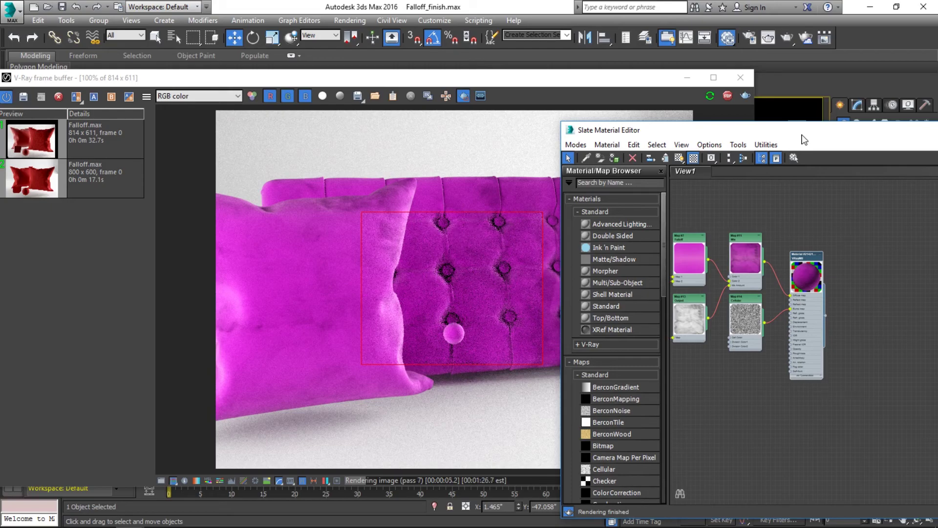
# Duplicate the fabric VRayMtl together with its whole map tree, placing the copy below the original.
pyautogui.moveTo(804, 139); pyautogui.dragTo(799, 106)
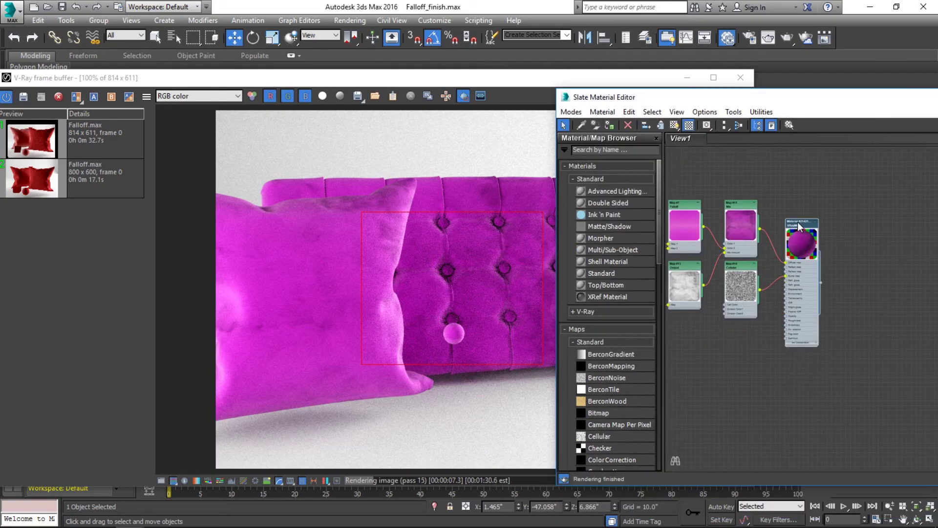
pyautogui.scroll(-2, 811, 215)
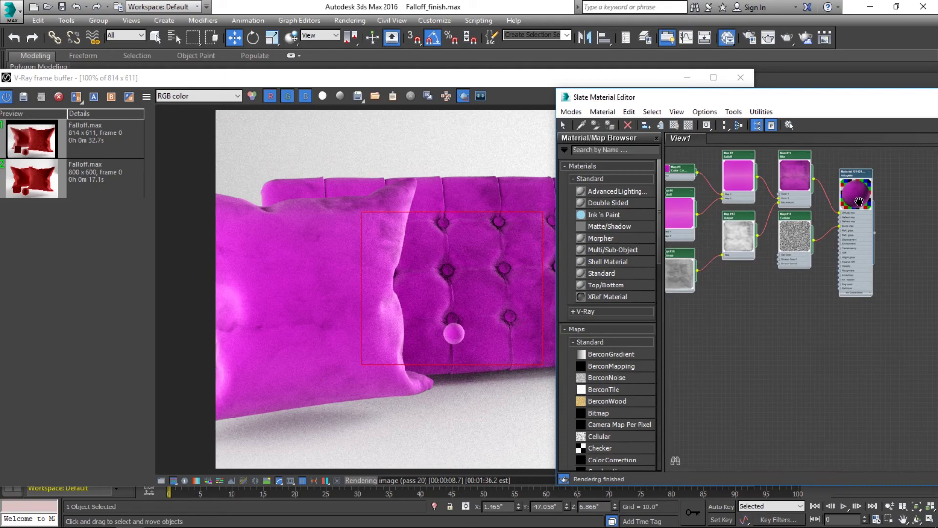
pyautogui.keyDown('shift'); pyautogui.moveTo(848, 202); pyautogui.dragTo(846, 295); pyautogui.keyUp('shift')
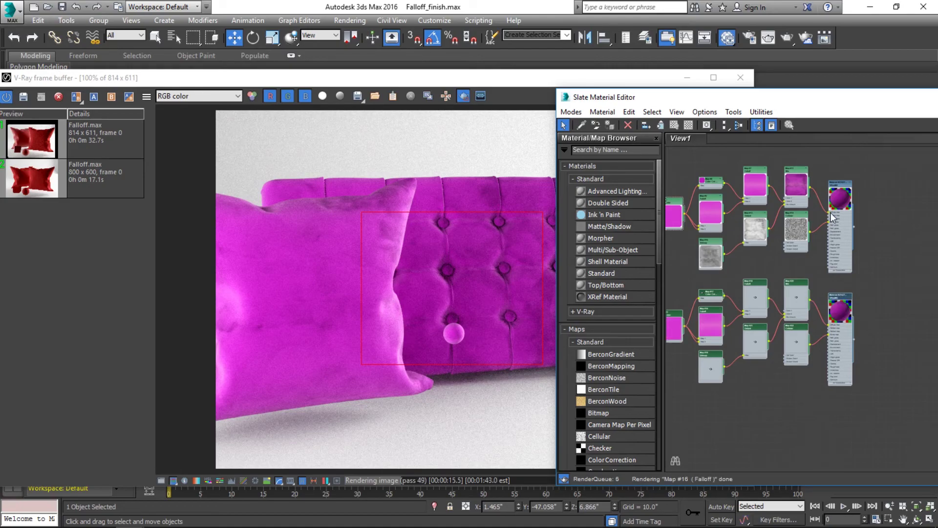
pyautogui.scroll(5, 806, 297)
pyautogui.moveTo(805, 297); pyautogui.dragTo(848, 252, button='middle')
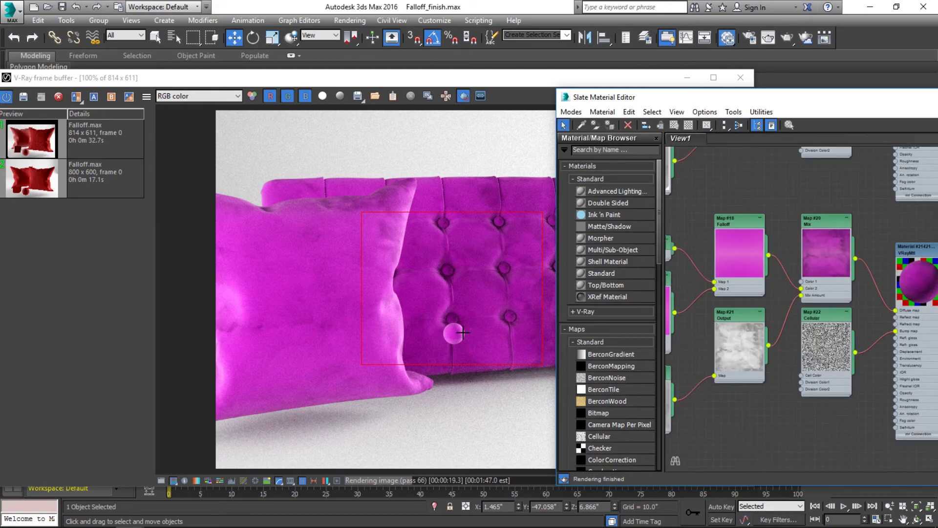
# Add a Material modifier with Material ID 2 to the sphere.
pyautogui.moveTo(446, 78); pyautogui.dragTo(219, 73)
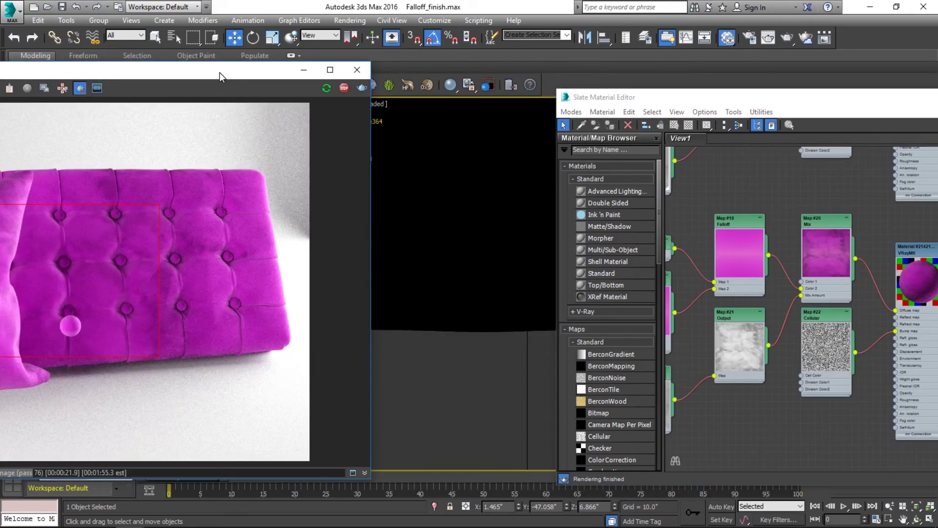
pyautogui.click(780, 100)
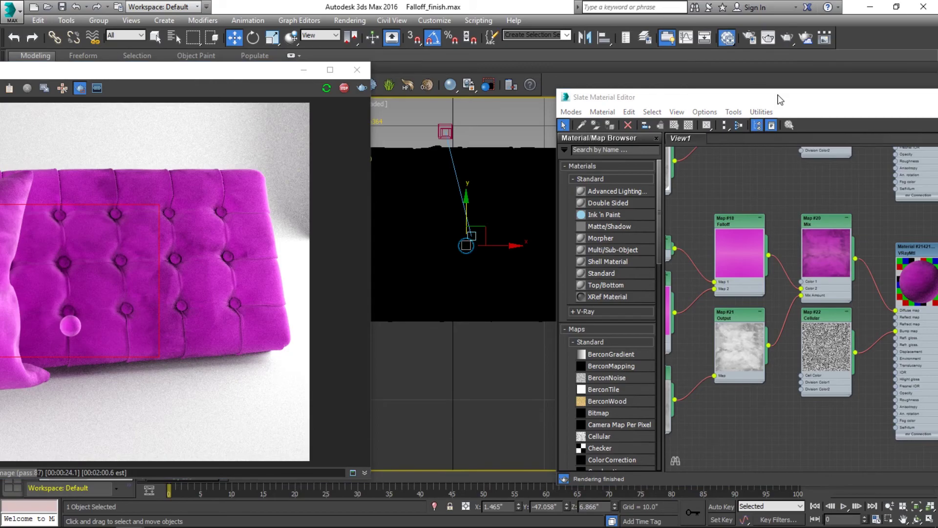
pyautogui.moveTo(780, 100); pyautogui.dragTo(658, 352)
pyautogui.click(879, 137)
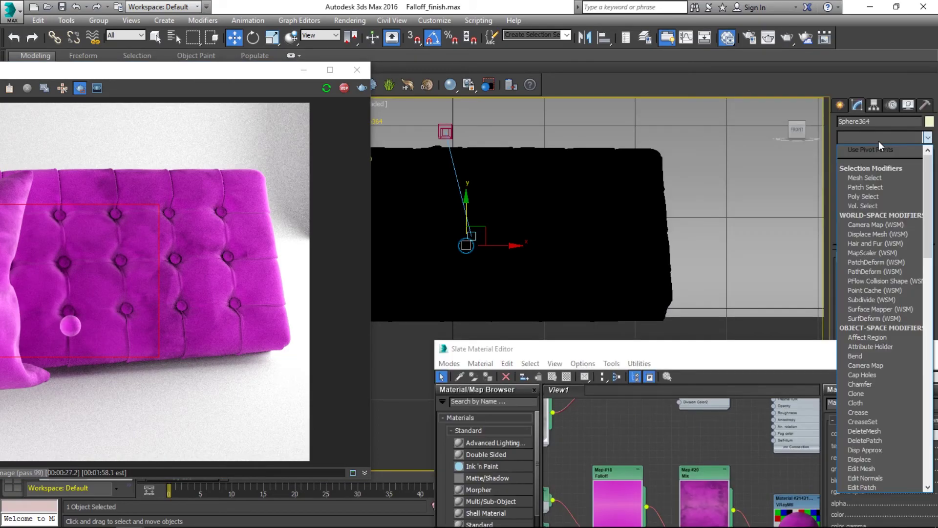
pyautogui.write('mat')
pyautogui.press('Return')
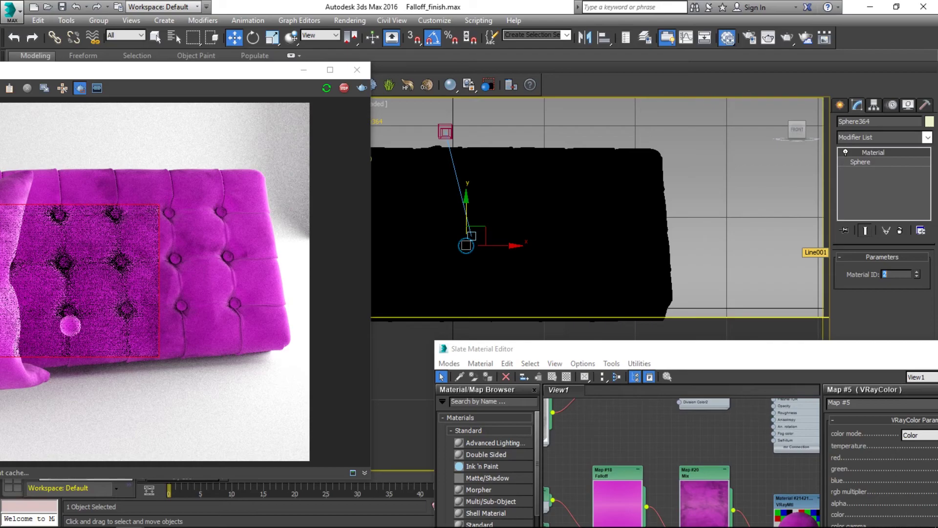
# Add a Material modifier with Material ID 1 to the Tufting group.
pyautogui.click(804, 248)
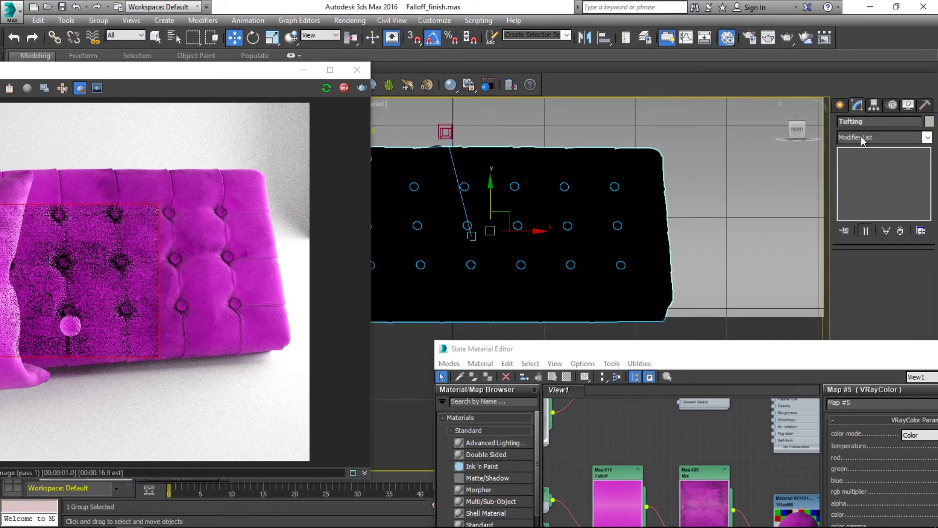
pyautogui.click(863, 140)
pyautogui.click(842, 175)
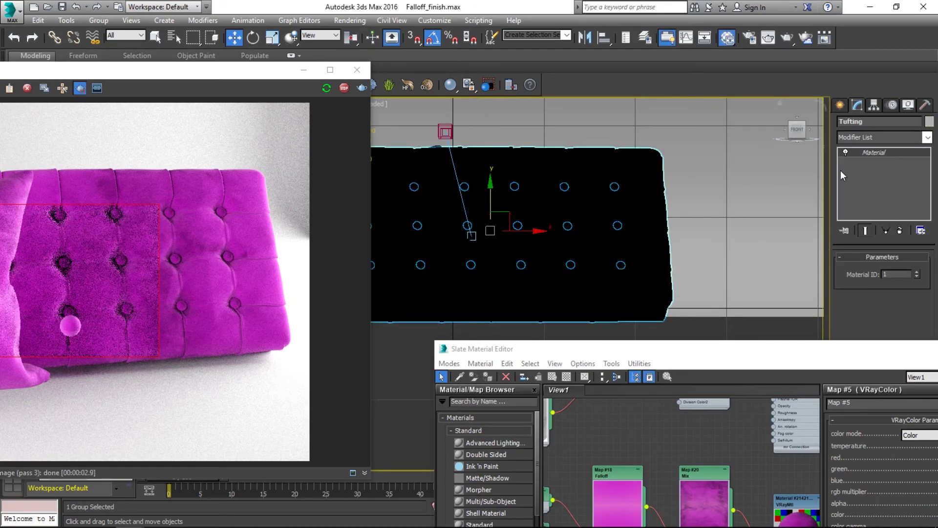
# Wire the copied fabric material into slot 2 of the Multi/Sub-Object material and limit it to 2 sub-materials.
pyautogui.press('m')
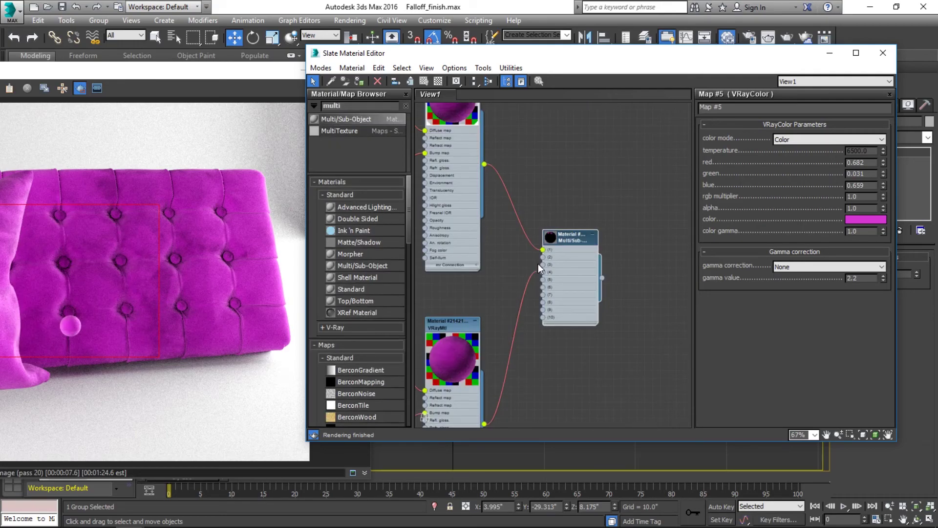
pyautogui.moveTo(538, 264); pyautogui.dragTo(543, 257)
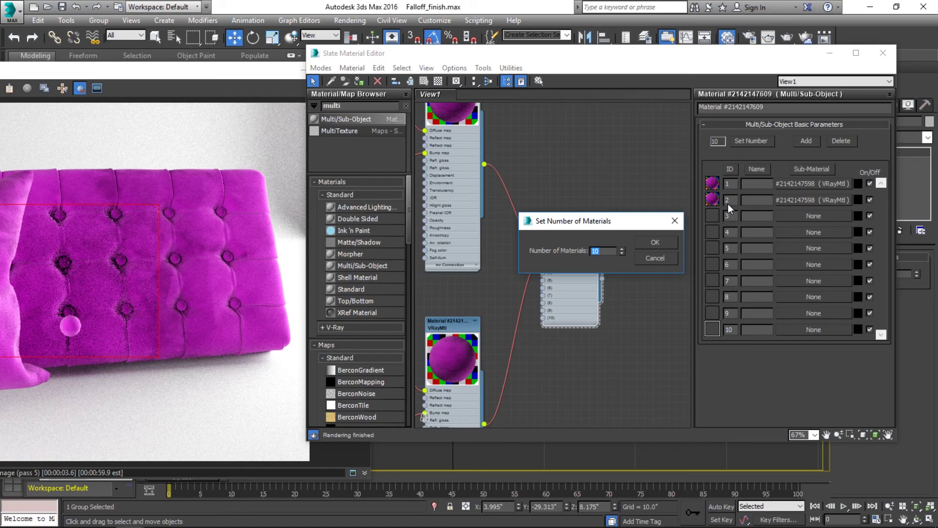
pyautogui.write('2')
pyautogui.press('Return')
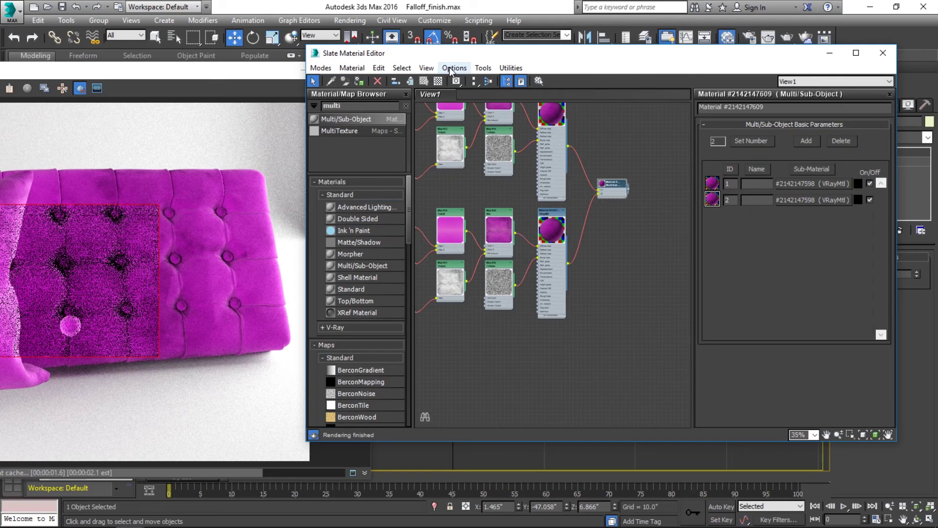
# Set the Side amount of the copied Map #16 Falloff to 90.
pyautogui.scroll(3, 553, 247)
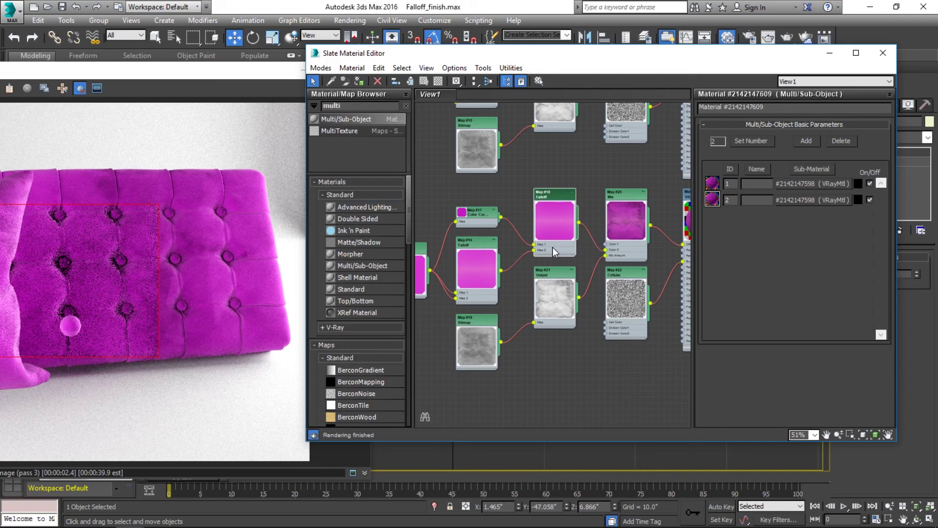
pyautogui.doubleClick(476, 267)
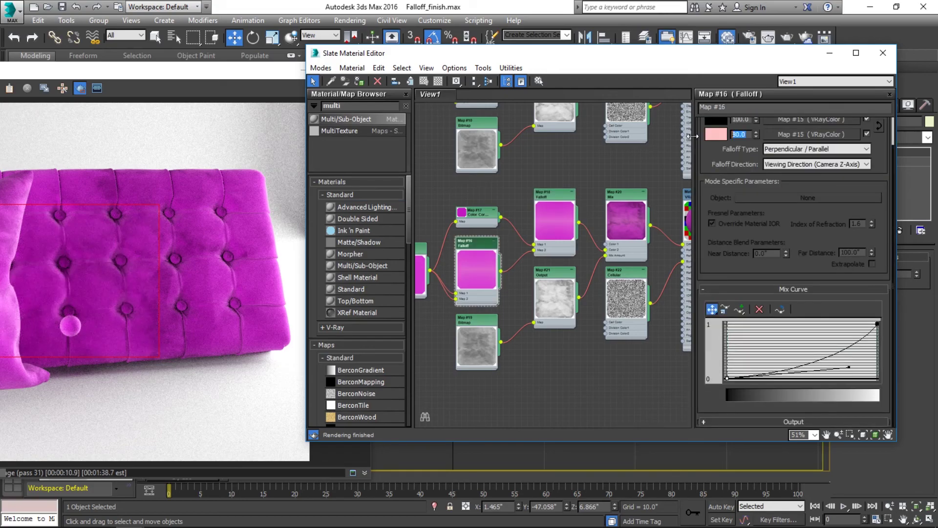
pyautogui.scroll(2, 702, 207)
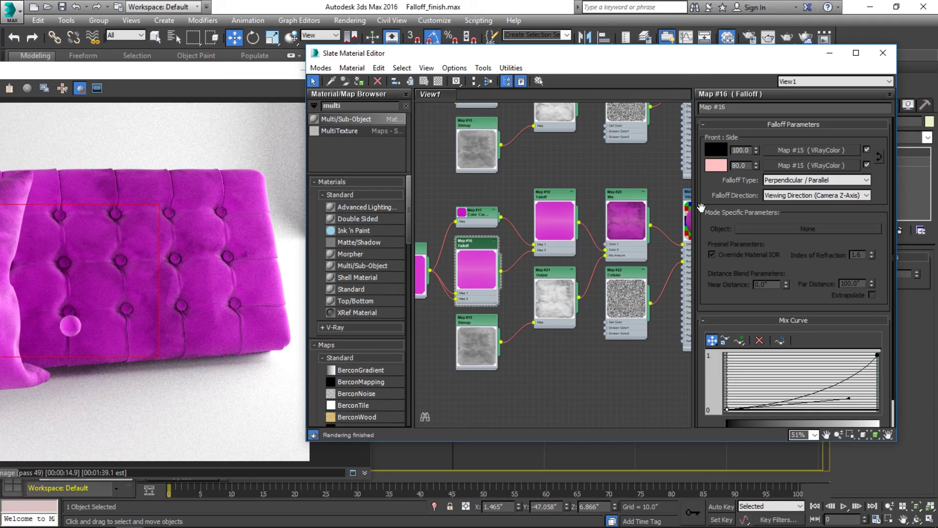
pyautogui.doubleClick(747, 167)
pyautogui.write('90')
pyautogui.press('Return')
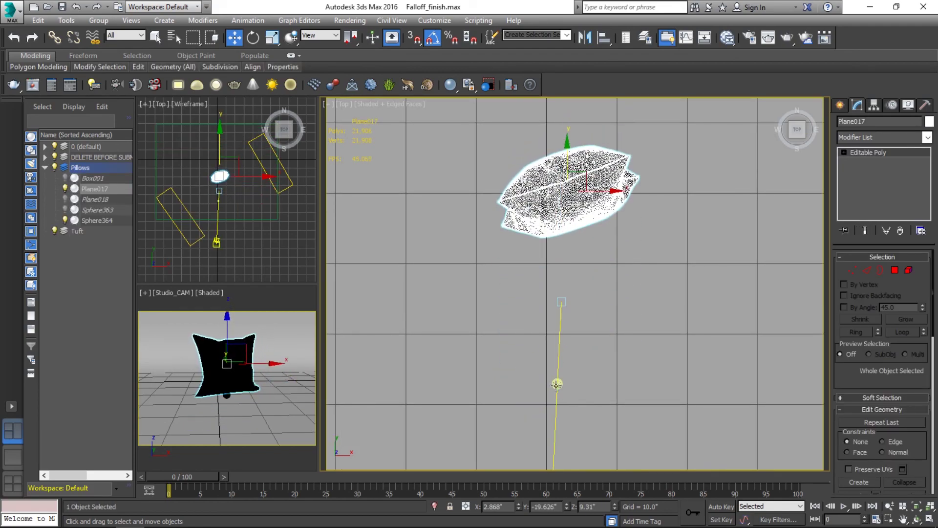
# Delete the sphere in front of the pillow.
pyautogui.click(551, 381)
pyautogui.click(556, 383)
pyautogui.press('Delete')
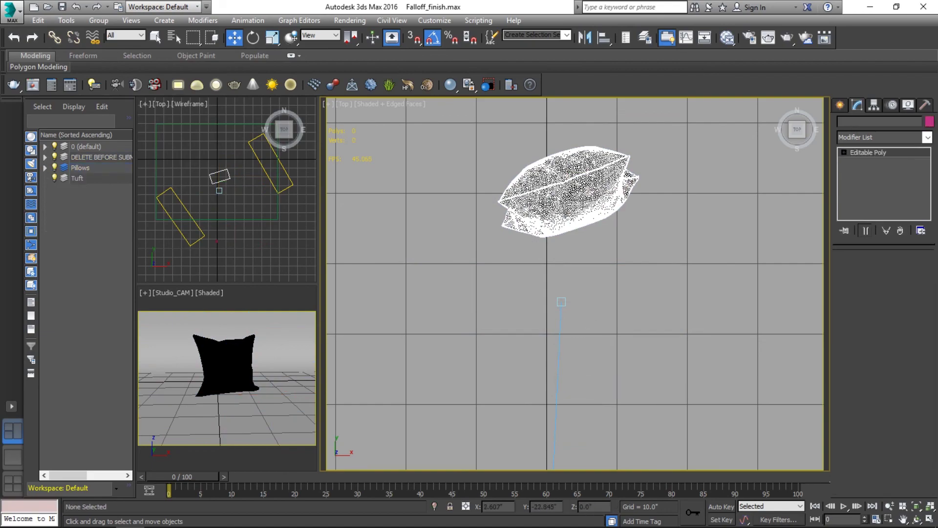
# Move the Plane017 pillow along Y toward the camera until it reaches the camera target.
pyautogui.click(570, 185)
pyautogui.moveTo(570, 185); pyautogui.dragTo(570, 310)
pyautogui.click(293, 373)
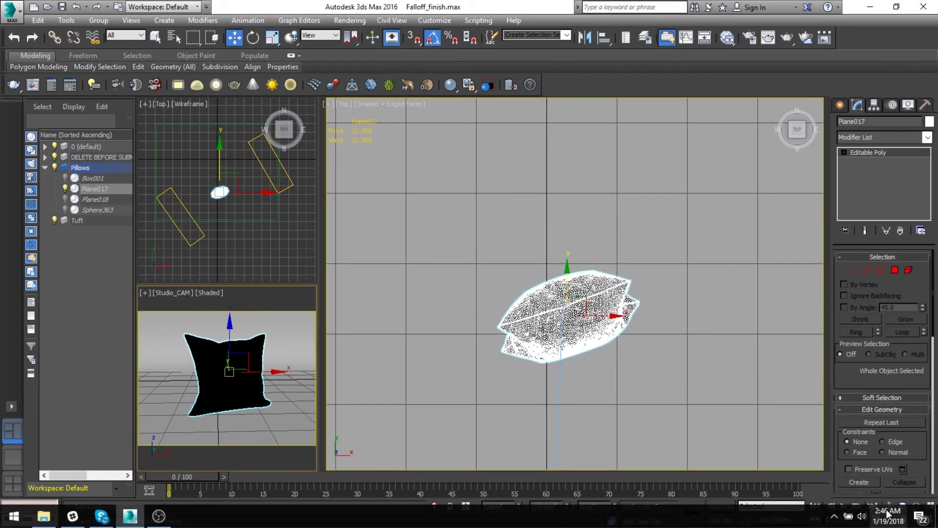